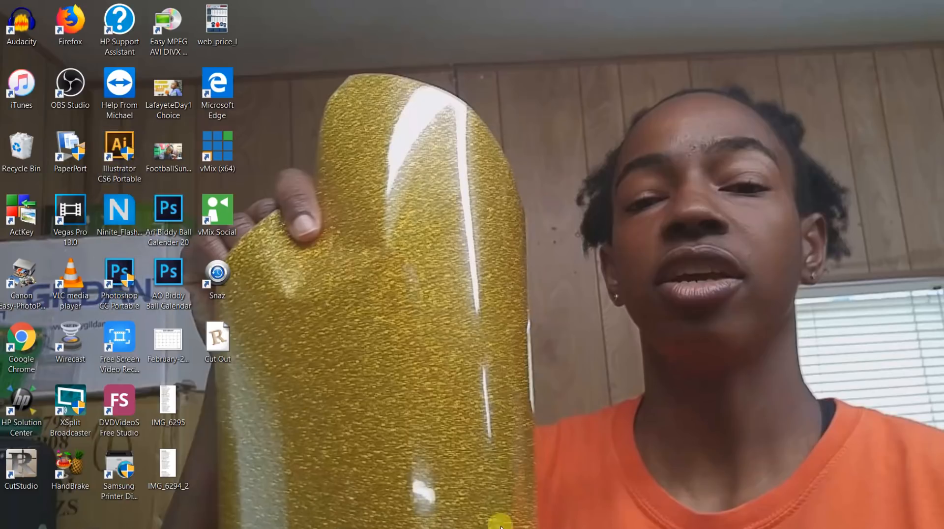
Switch to Photoshop, open Back 1.psd from the Negreet Shirt folder, and return to the One.psd design.
mouse_move(501, 528)
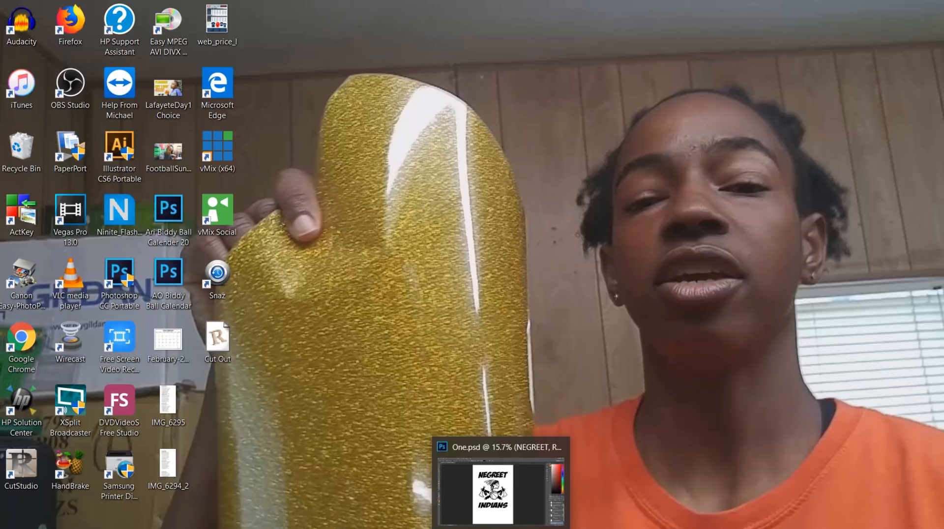
left_click(494, 528)
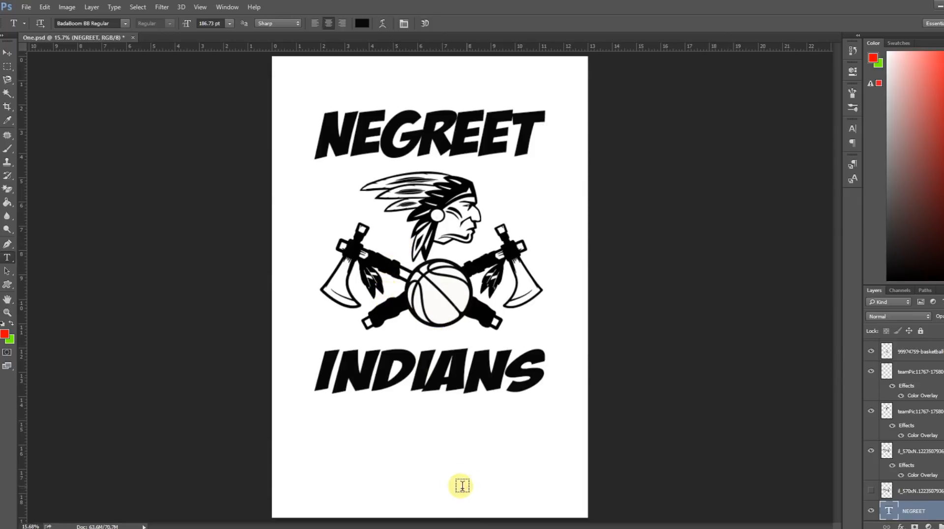
mouse_move(398, 526)
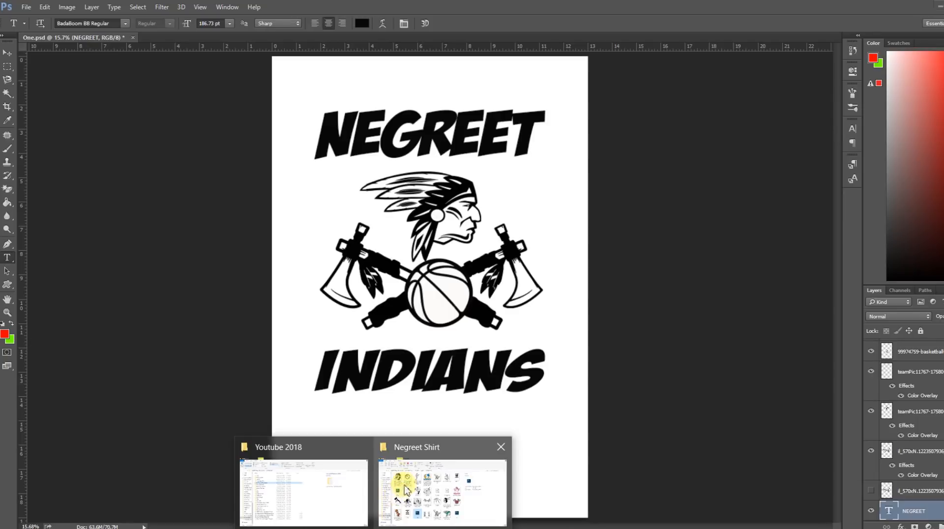
left_click(416, 448)
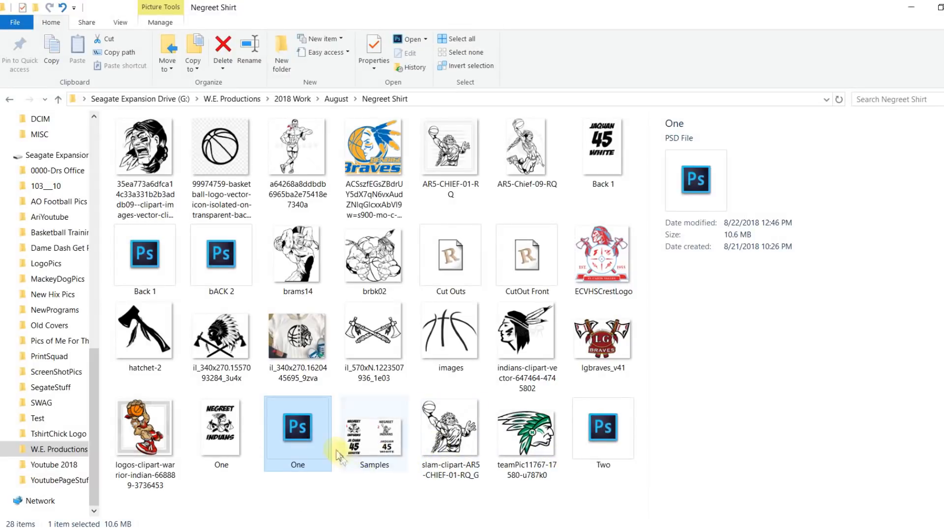
double_click(155, 264)
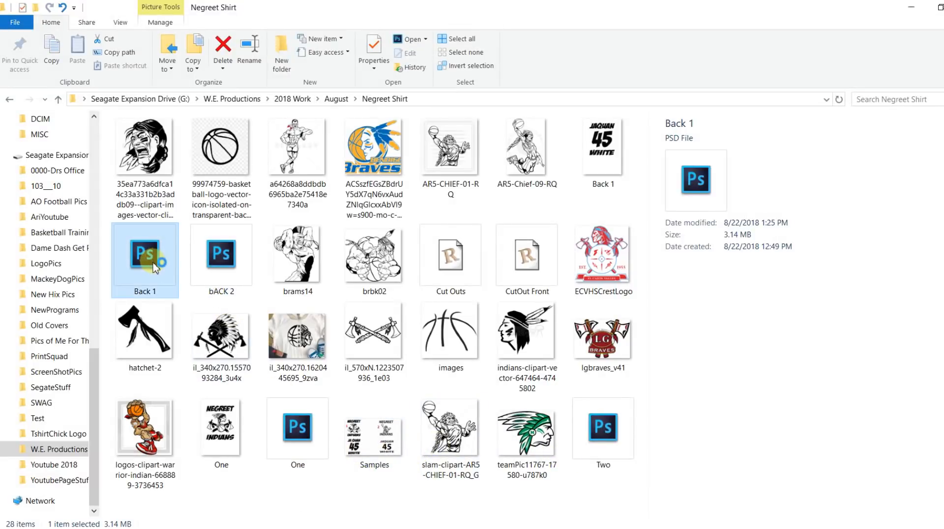
left_click(427, 409)
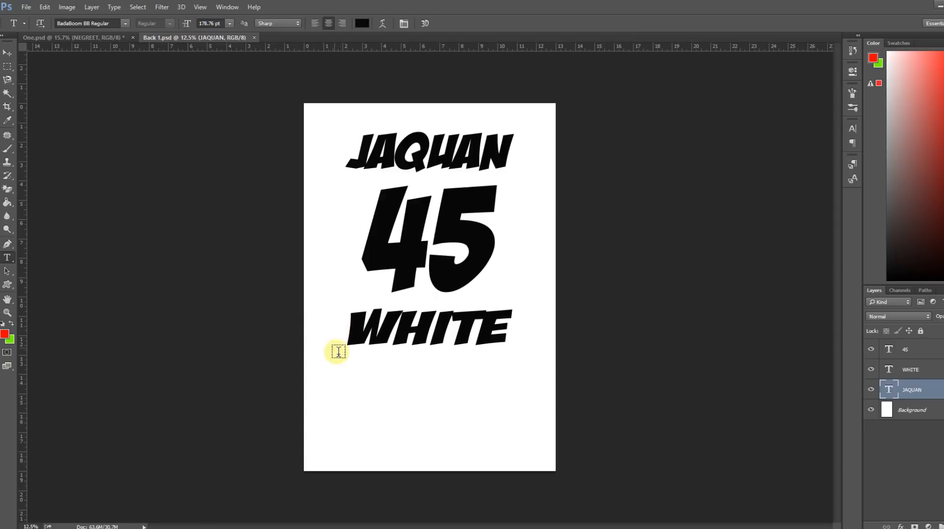
left_click(108, 42)
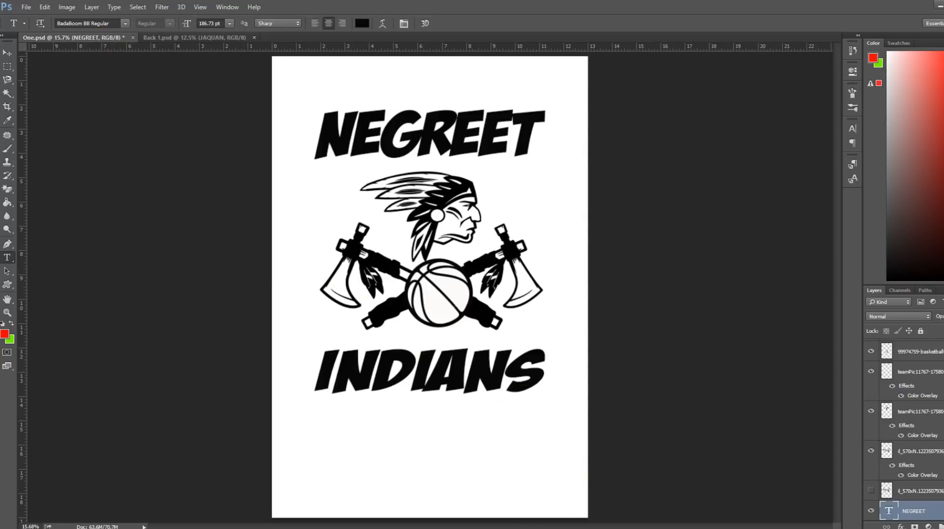
mouse_move(398, 526)
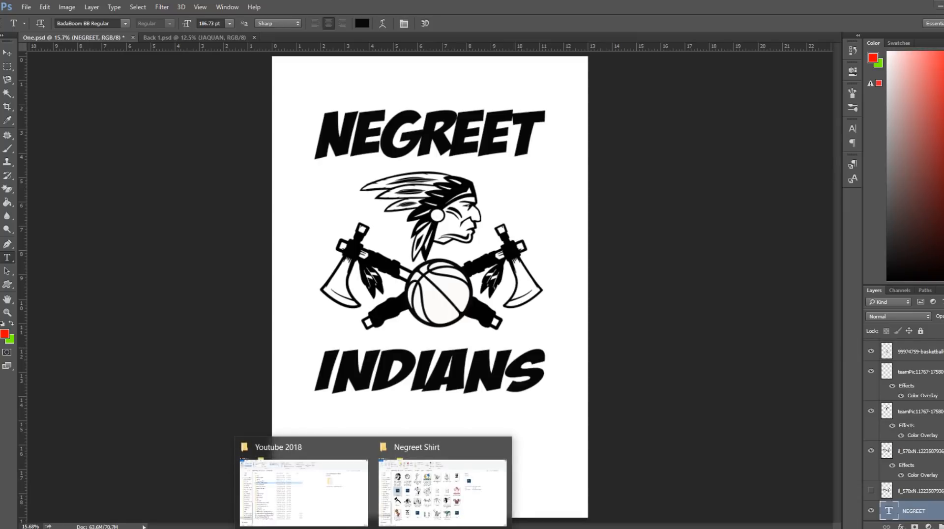
left_click(417, 450)
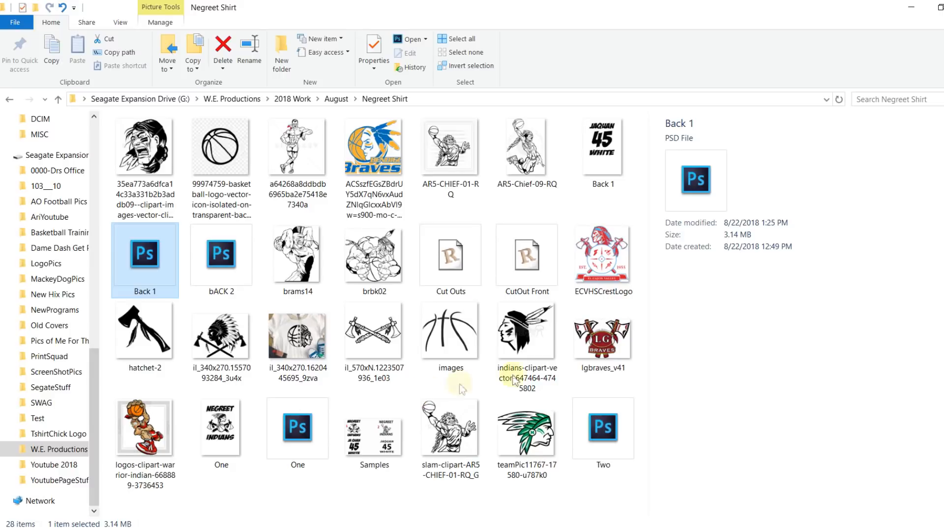
double_click(597, 266)
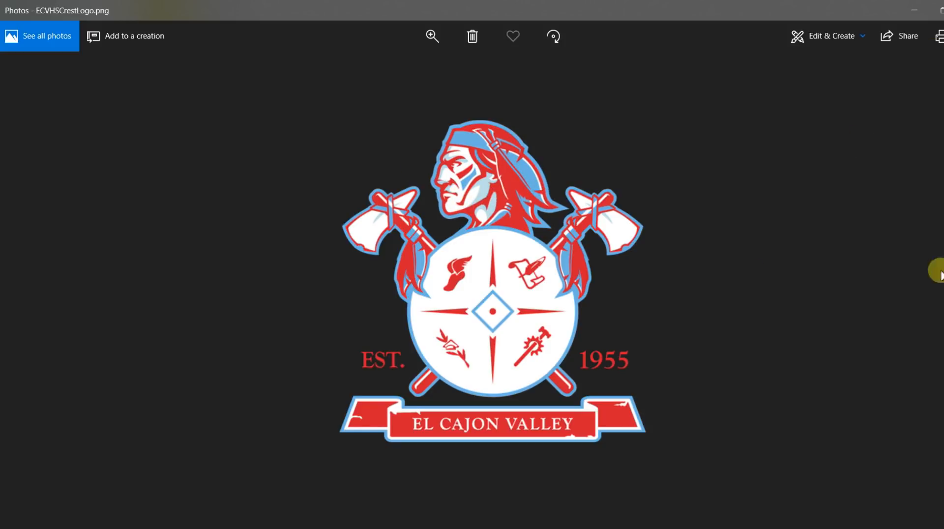
key("Right")
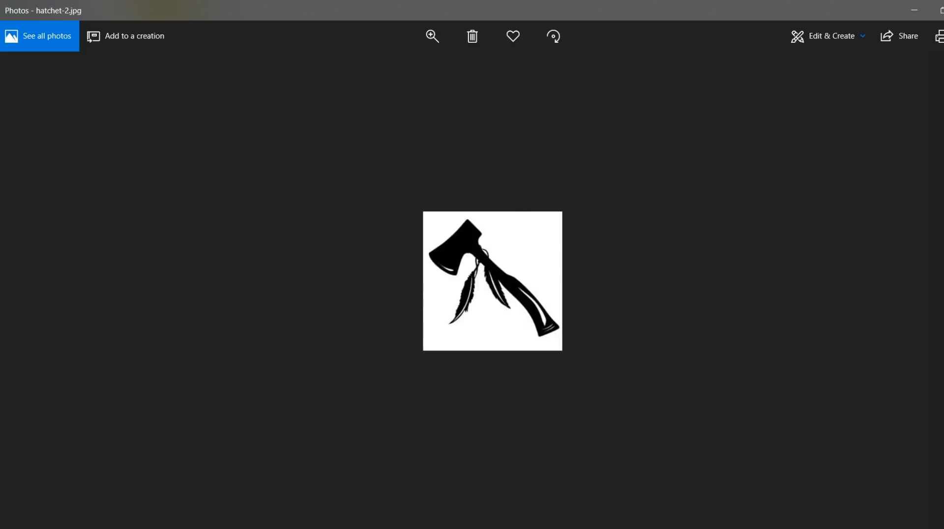
key("Right")
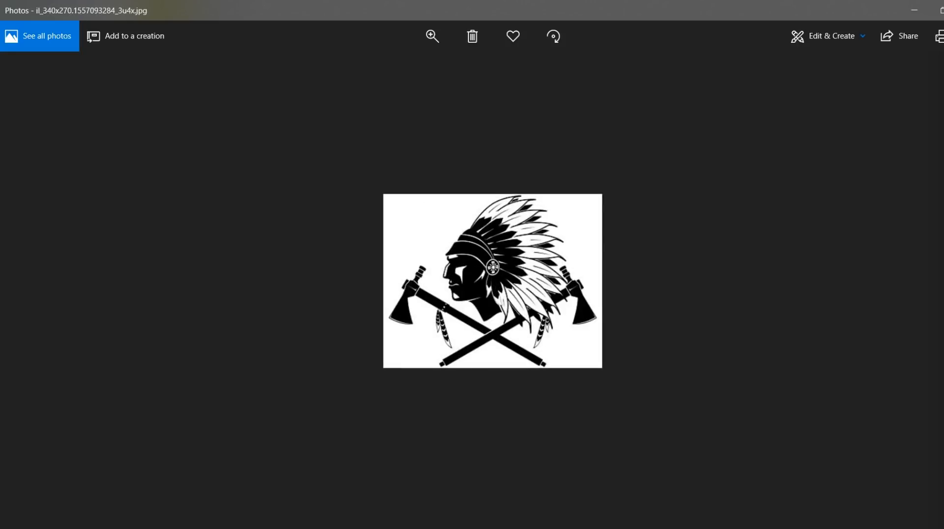
key("Right")
key("Right")
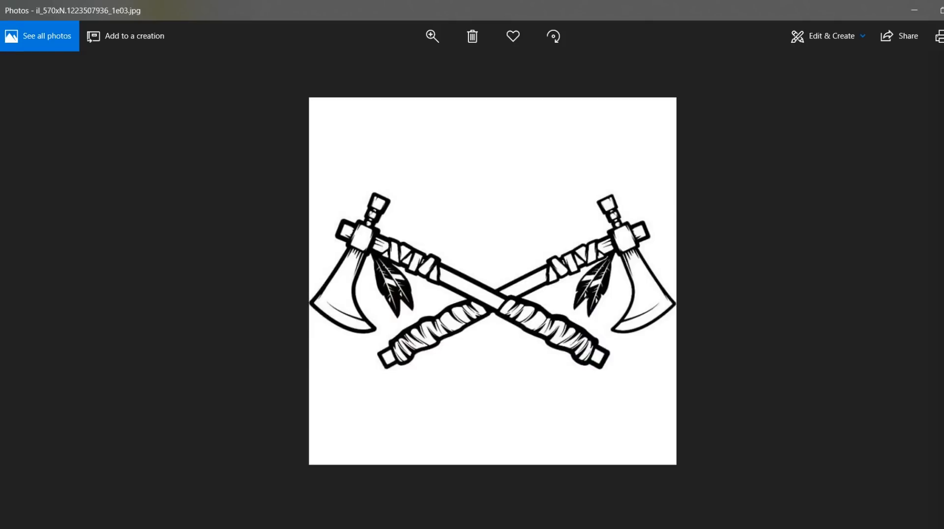
key("Right")
key("Right")
key("Right")
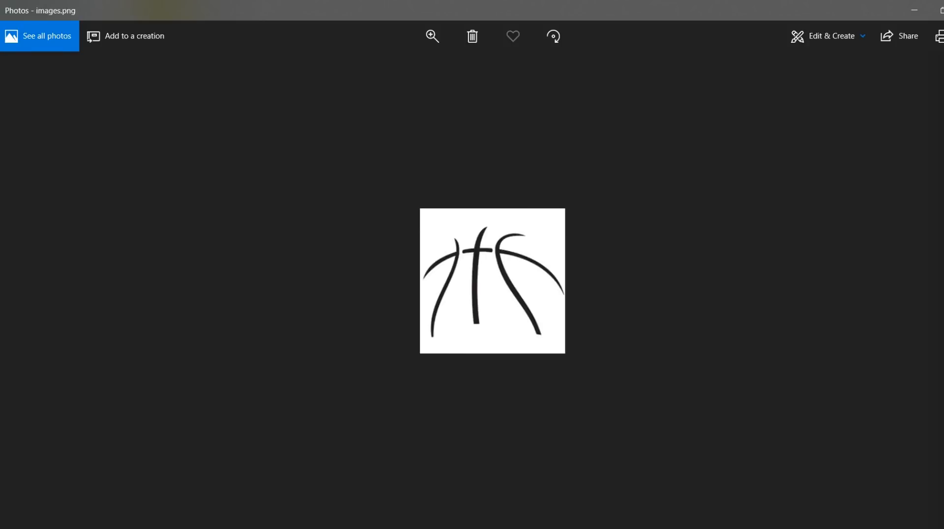
key("Right")
key("Right")
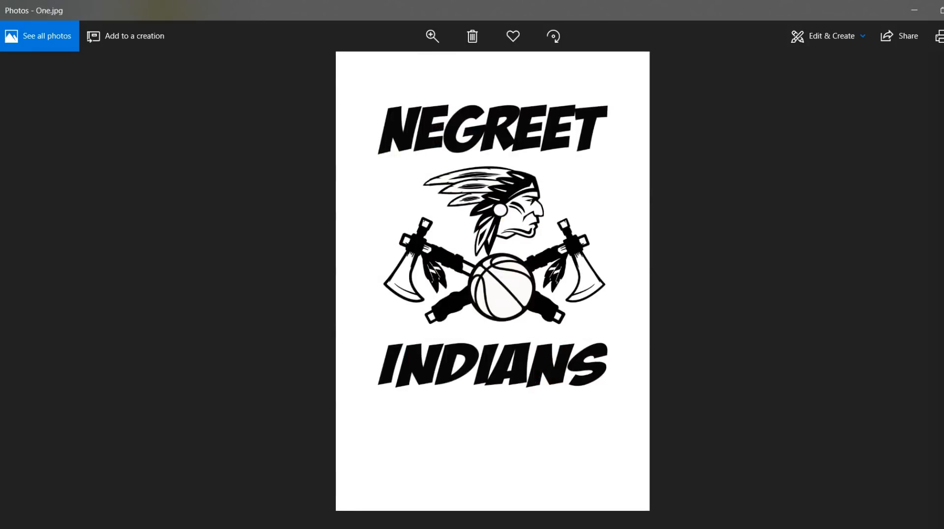
key("Right")
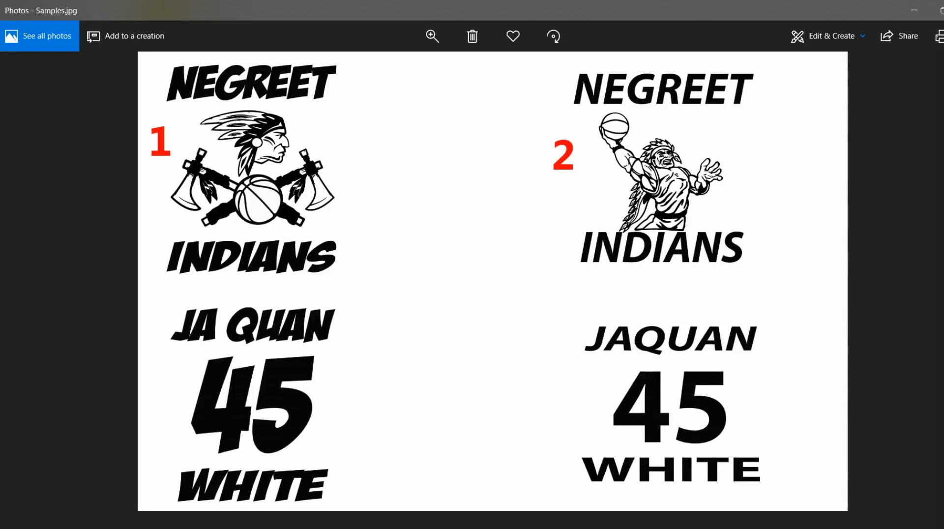
key("Right")
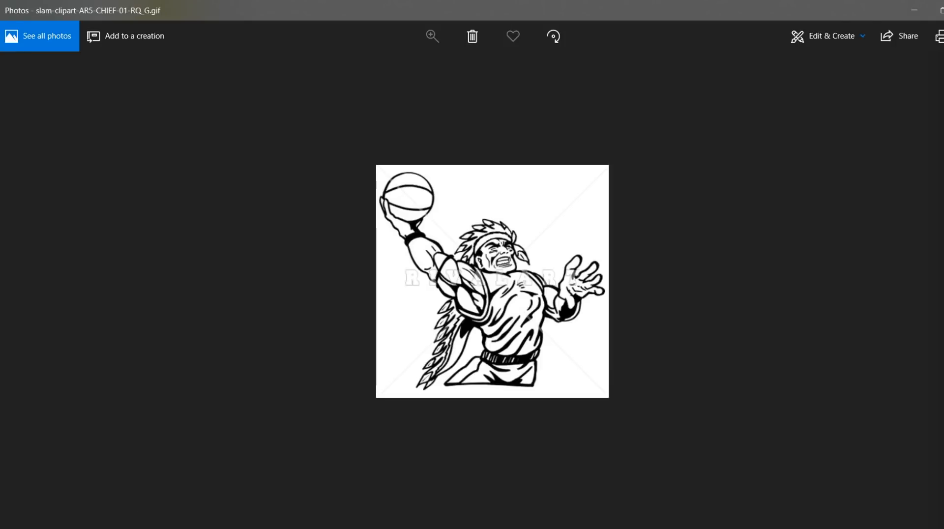
key("Right")
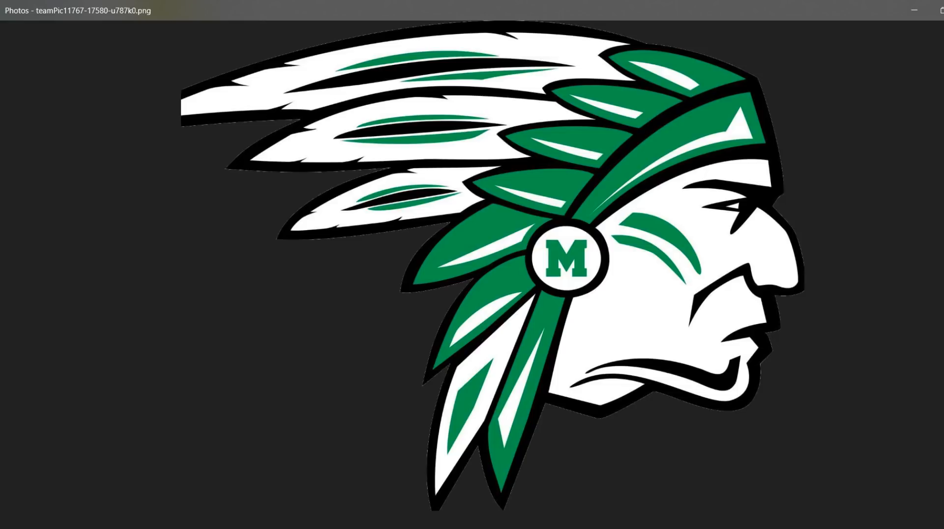
left_click(943, 9)
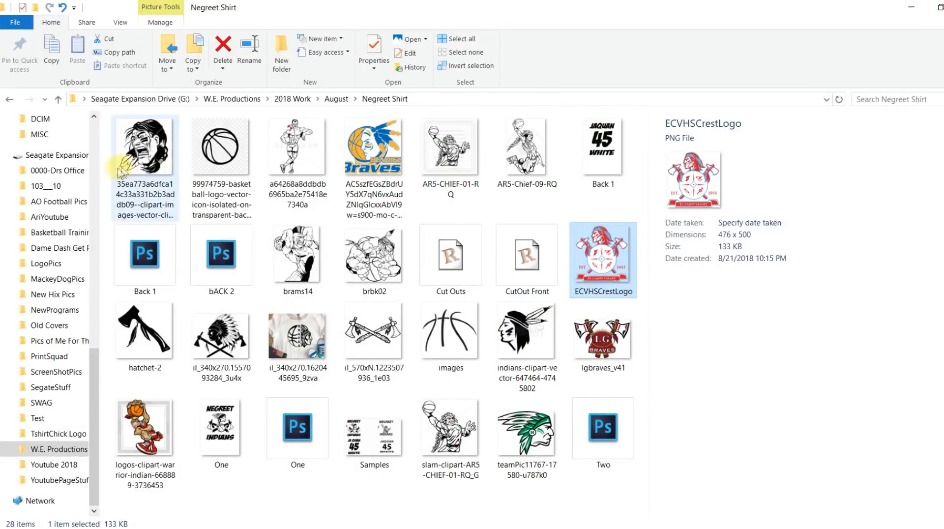
double_click(238, 156)
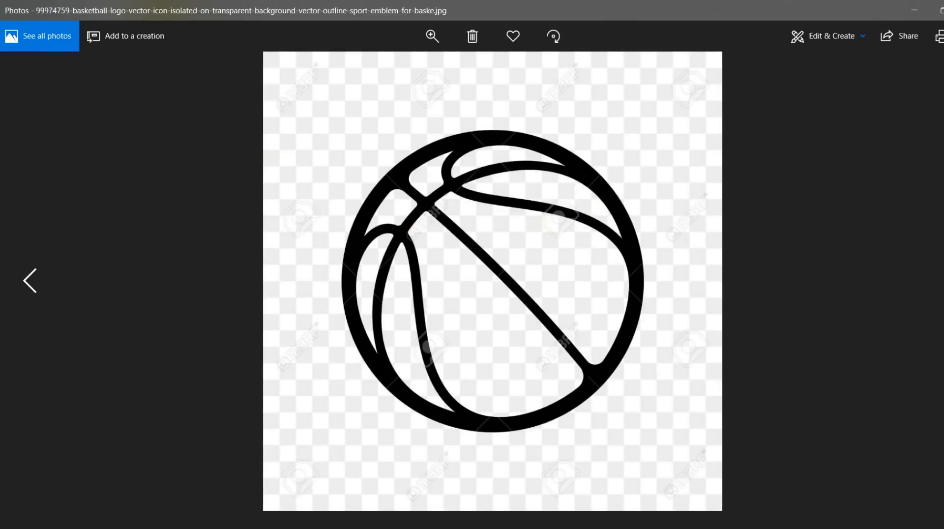
left_click(943, 9)
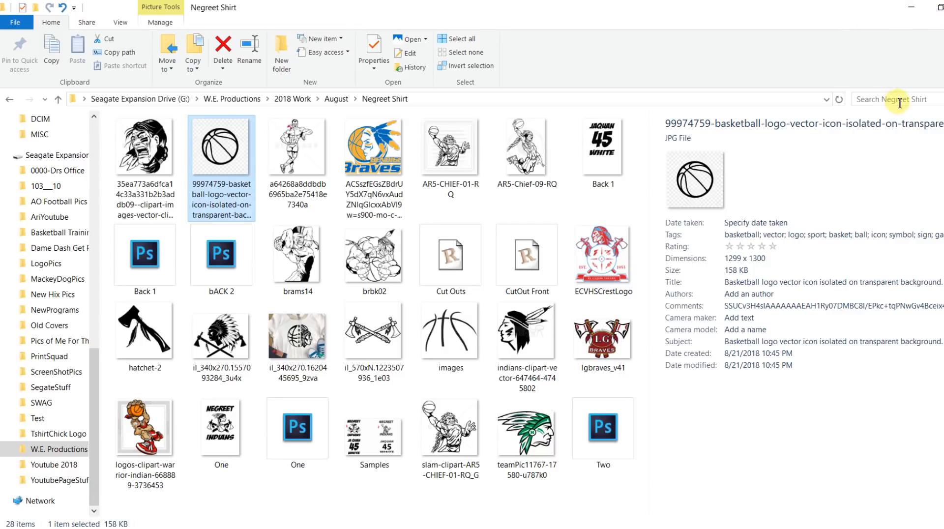
Switch to Photoshop, create a white 13 by 19 inch RGB document at 300 pixels/inch, and fit it on screen.
left_click(774, 309)
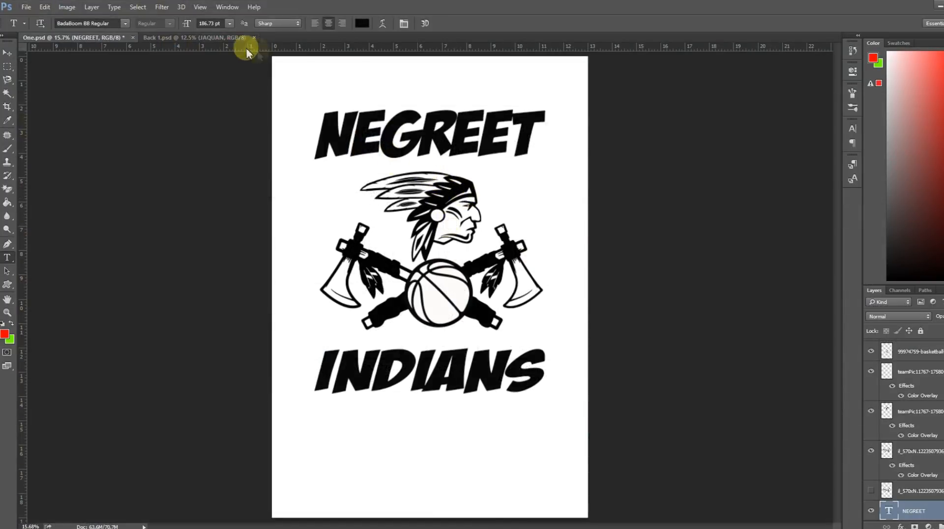
left_click(26, 6)
left_click(30, 17)
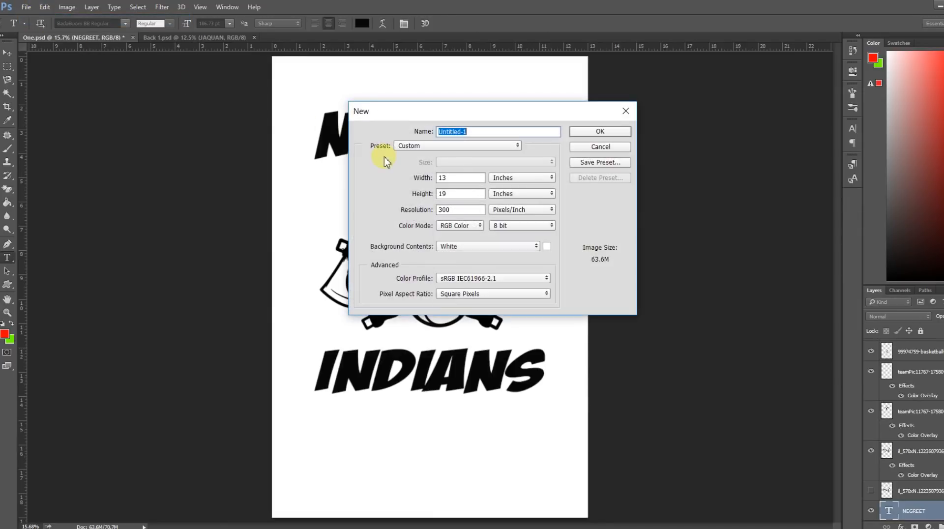
left_click(601, 132)
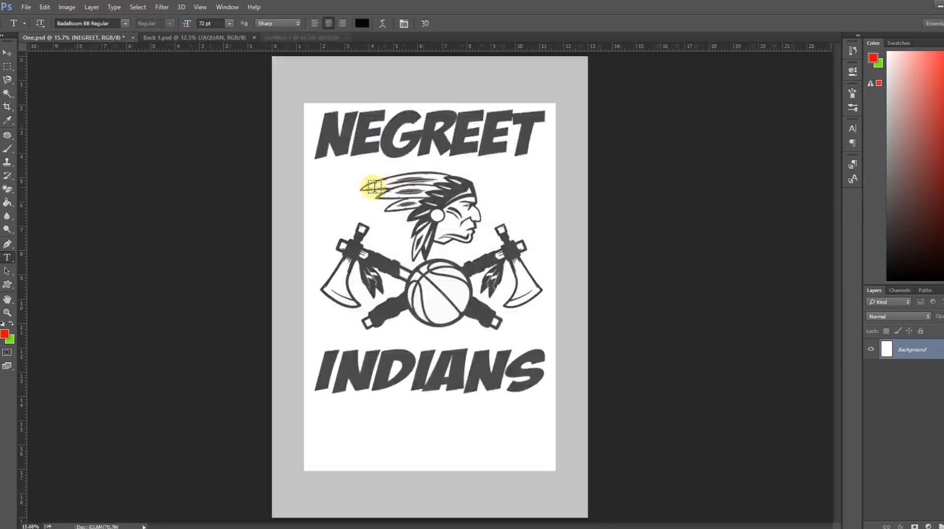
left_click(199, 7)
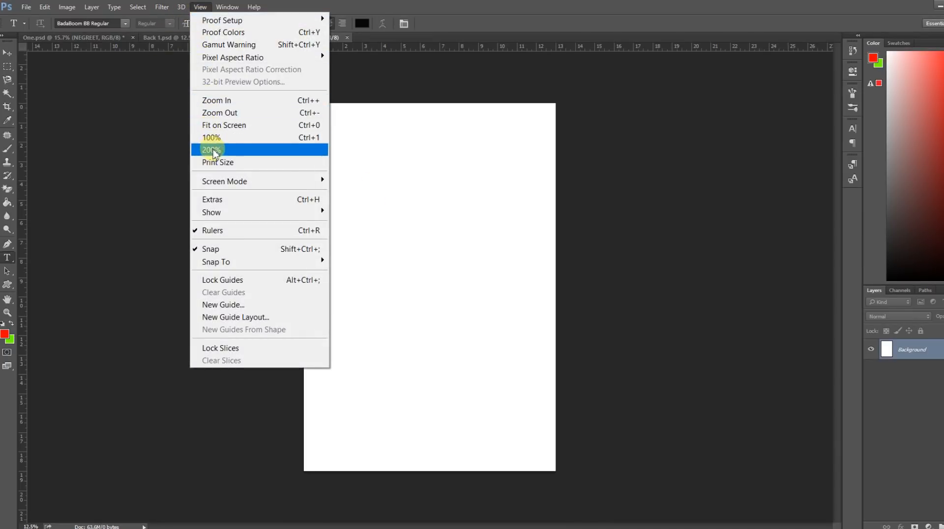
left_click(221, 127)
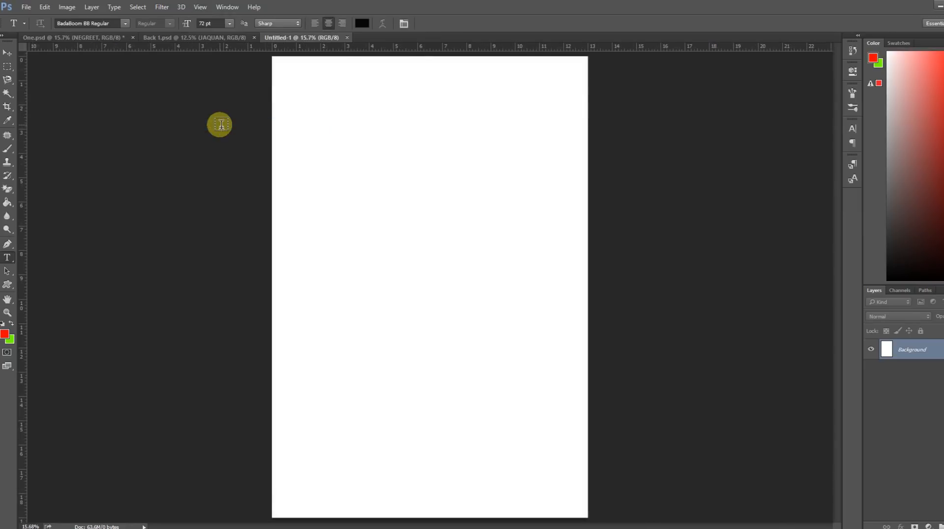
Show the grid over the blank page by enabling extras, and hide it again.
left_click(199, 7)
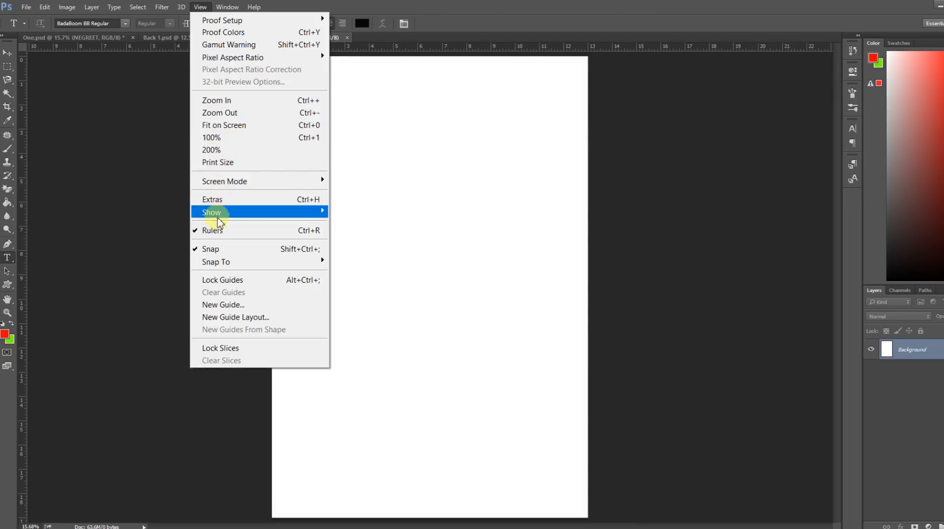
left_click(216, 199)
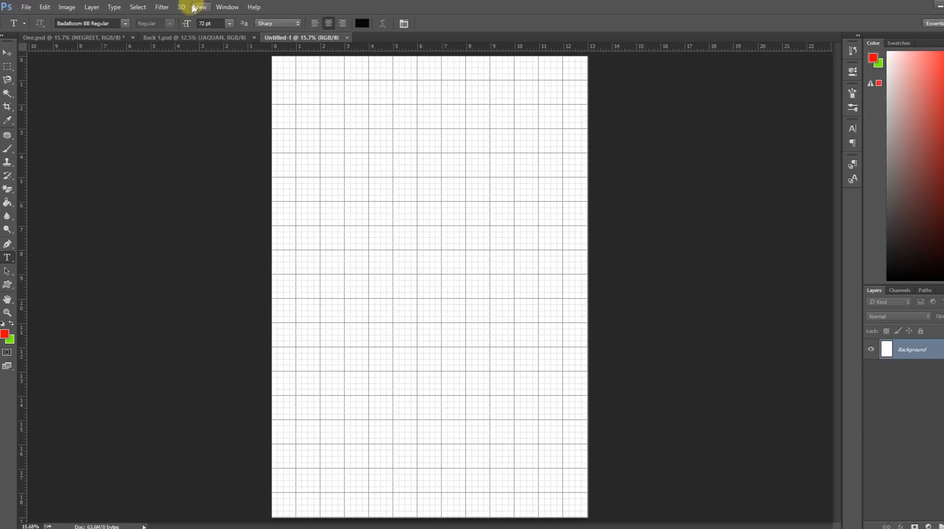
left_click(199, 7)
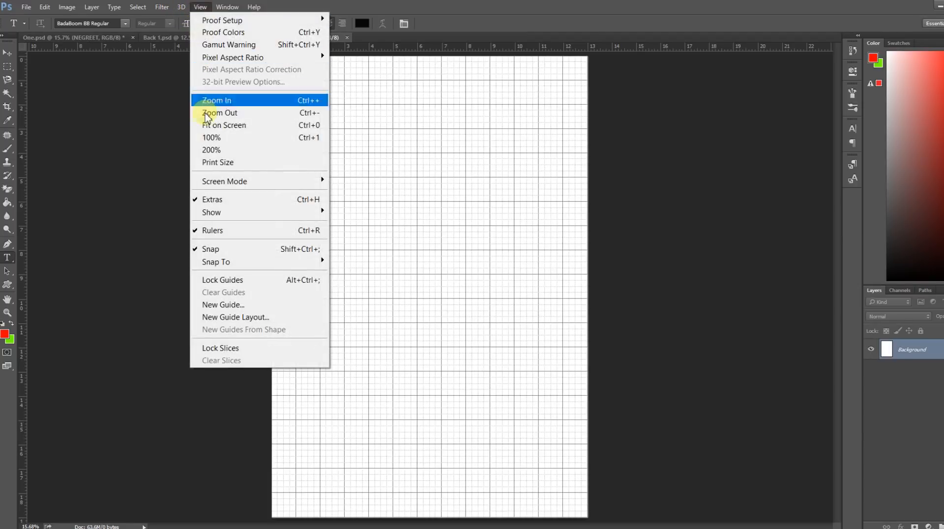
left_click(211, 200)
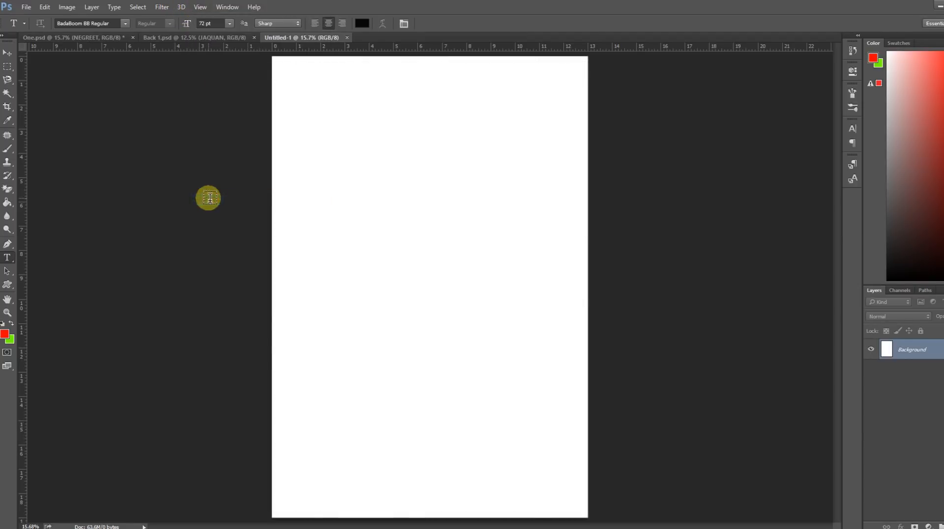
Add the text NEGREET in BadaBoom BB near the page's top, and enlarge it with Free Transform to about 185 pt, centred across the page.
left_click(360, 130)
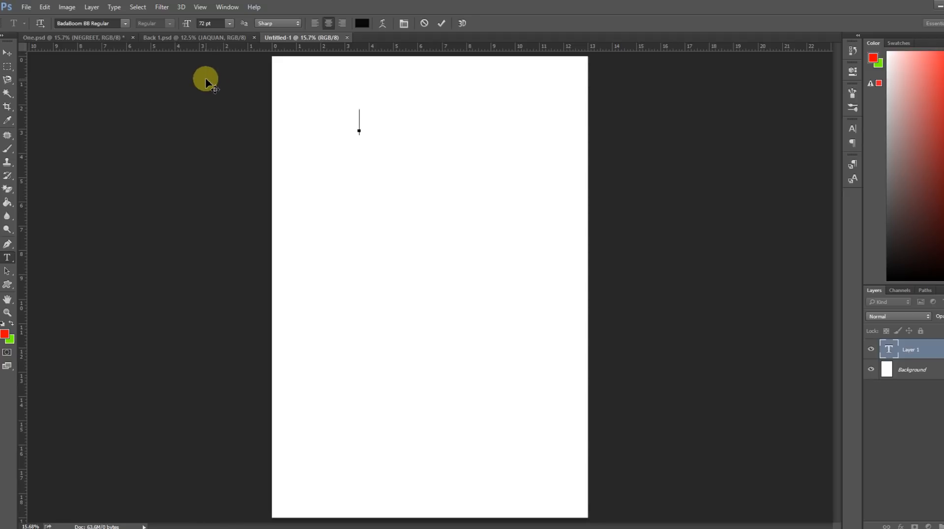
type("GREET")
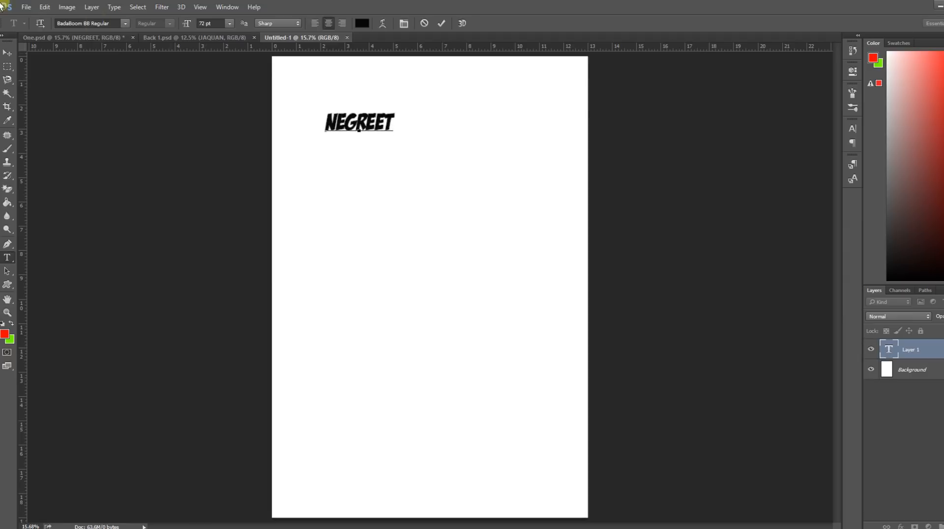
left_click(44, 7)
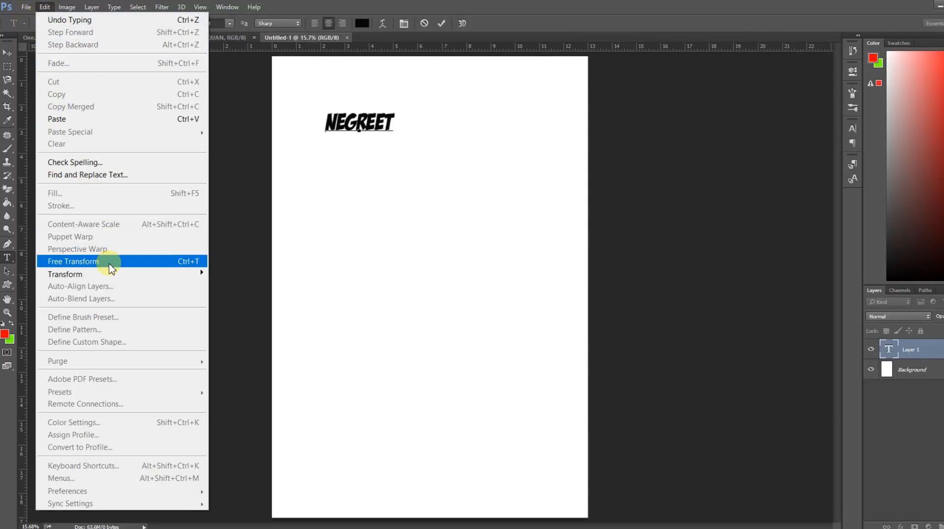
left_click(74, 261)
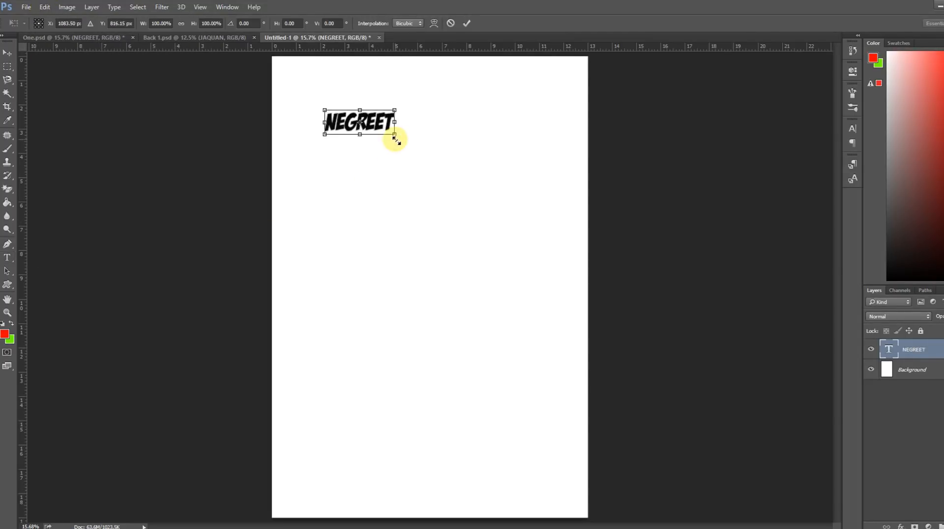
left_click_drag(394, 139, 544, 187)
left_click_drag(435, 188, 436, 176)
left_click_drag(477, 150, 475, 145)
key("Return")
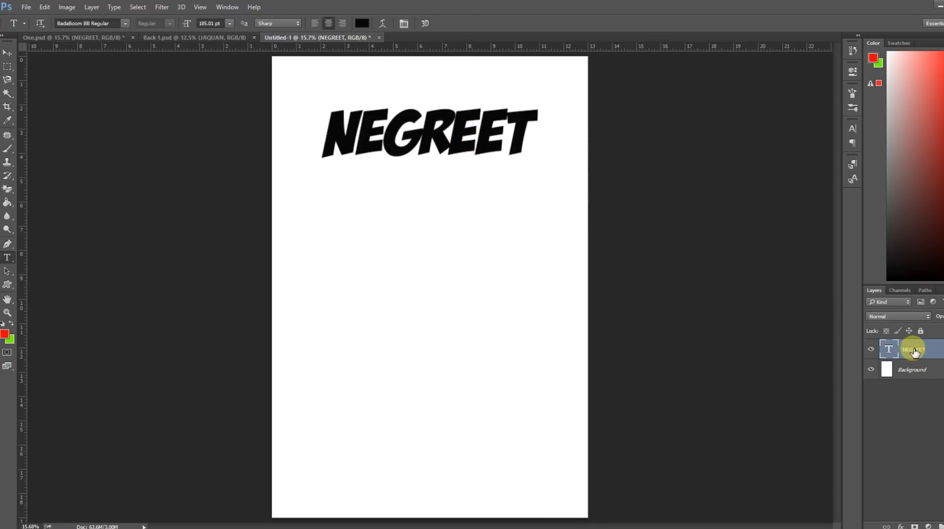
Duplicate the NEGREET text layer and move the copy straight down until it sits just below the original.
right_click(914, 353)
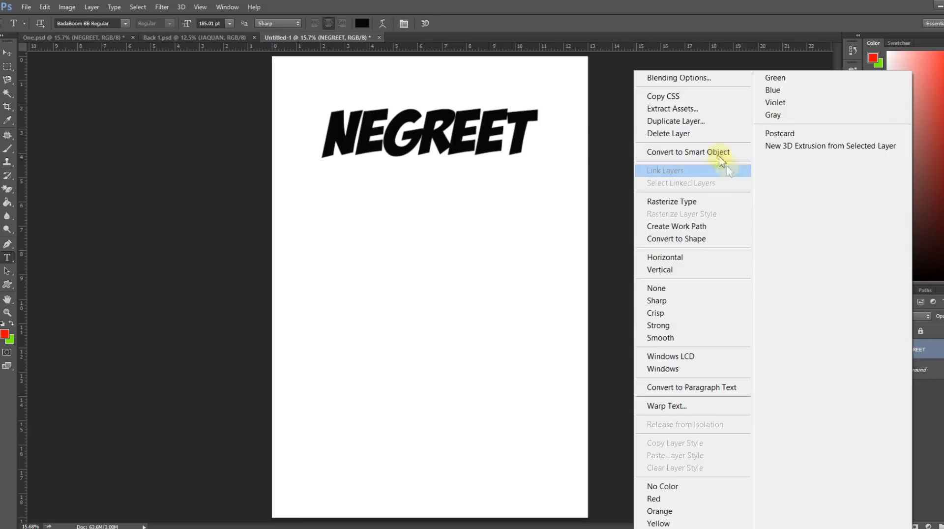
left_click(687, 121)
left_click(868, 196)
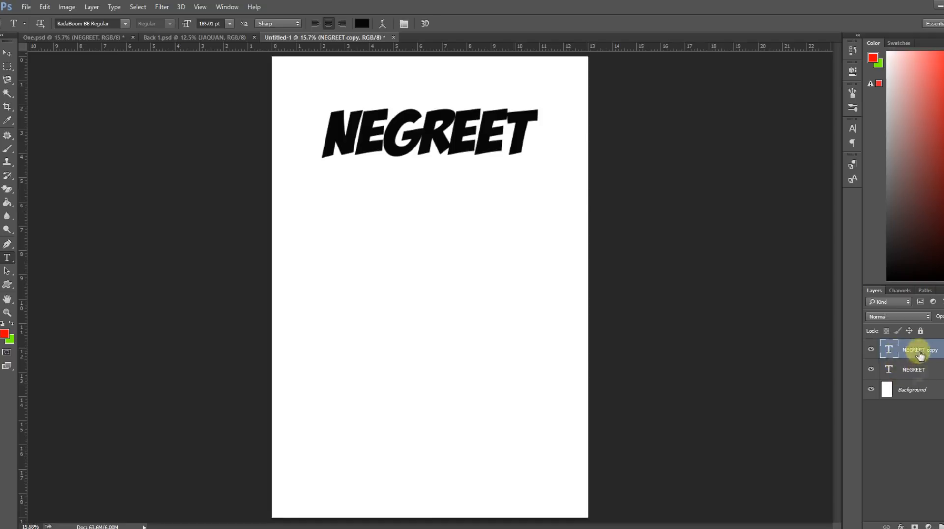
left_click(8, 52)
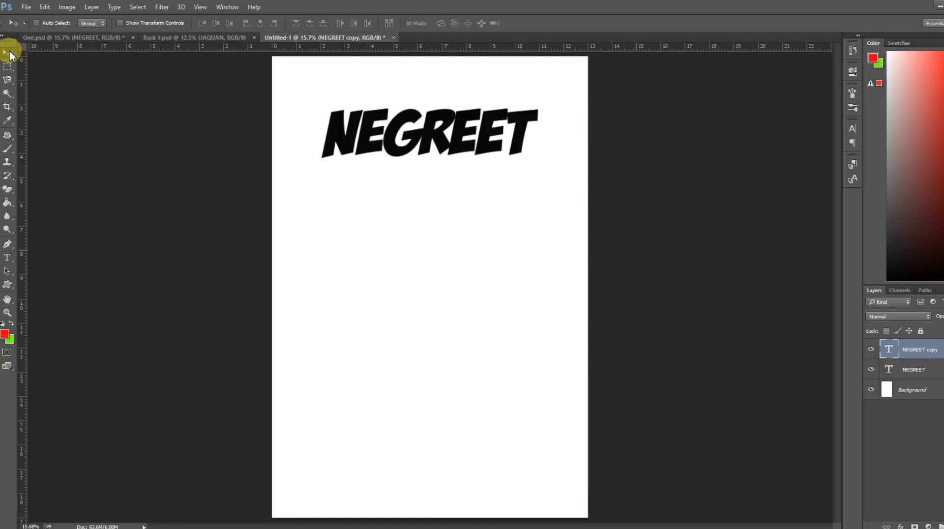
key("shift+Down")
key("shift+Down")
key("shift+Down")
key("shift+Down")
key("shift+Down")
key("shift+Down")
key("shift+Down")
key("shift+Down")
key("shift+Down")
key("shift+Down")
key("shift+Down")
key("shift+Down")
key("shift+Down")
key("shift+Down")
key("shift+Down")
key("shift+Down")
key("shift+Down")
key("shift+Down")
key("shift+Down")
key("shift+Down")
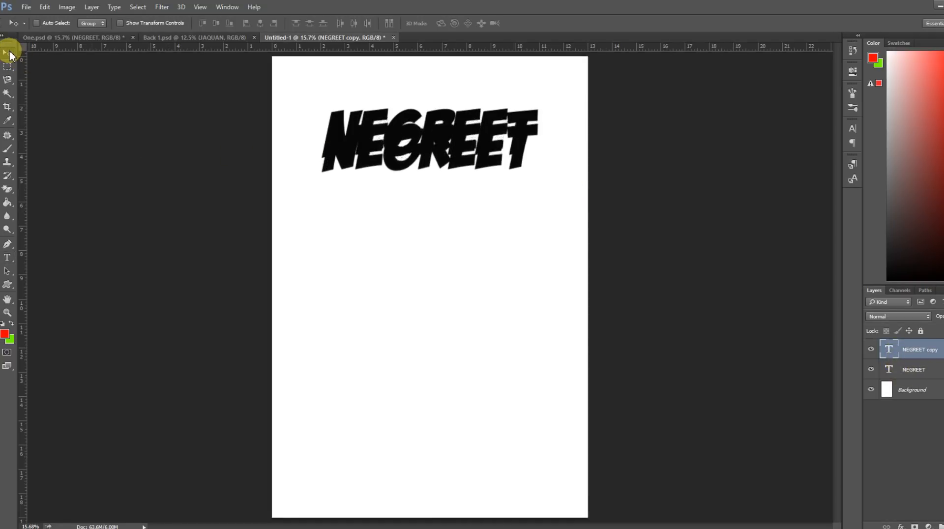
key("shift+Down")
key("shift+Down")
key("shift+Down")
key("shift+Down")
key("shift+Down")
key("shift+Down")
key("shift+Down")
key("shift+Down")
key("shift+Down")
key("shift+Down")
key("shift+Down")
key("shift+Down")
key("shift+Down")
key("shift+Down")
key("shift+Down")
key("shift+Down")
key("shift+Down")
key("shift+Down")
key("shift+Down")
key("shift+Down")
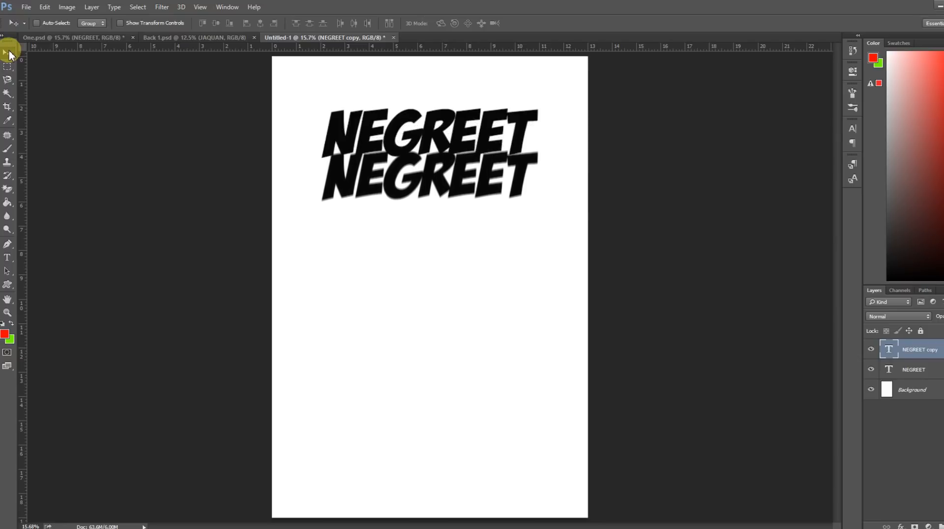
key("shift+Down")
key("shift+Down")
key("shift+Down")
key("shift+Down")
key("shift+Down")
key("shift+Down")
key("shift+Down")
key("shift+Down")
key("shift+Down")
key("shift+Down")
key("shift+Down")
key("shift+Down")
key("shift+Down")
key("shift+Down")
key("shift+Down")
key("shift+Down")
key("shift+Down")
key("shift+Down")
key("shift+Down")
key("shift+Down")
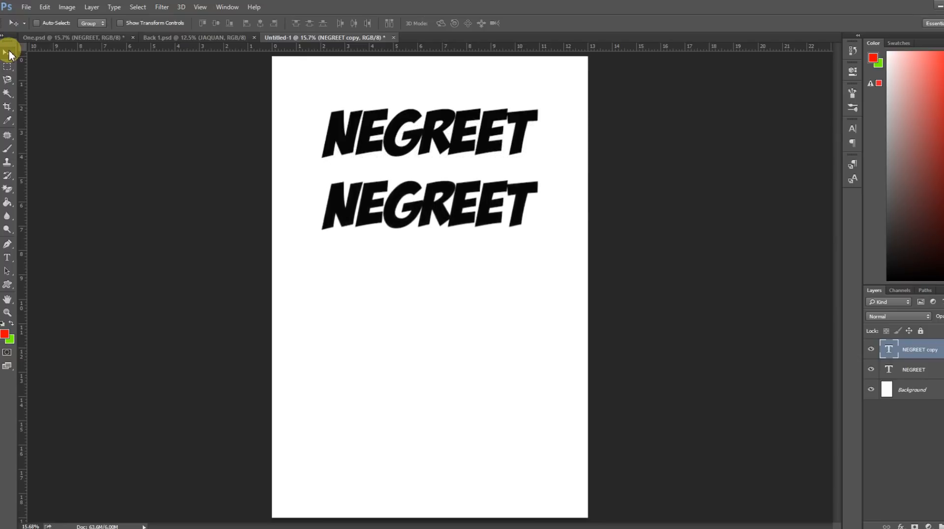
key("shift+Down")
key("shift+Down")
key("shift+Down")
Replace the wording of the lower NEGREET copy with INDIANS.
left_click(8, 257)
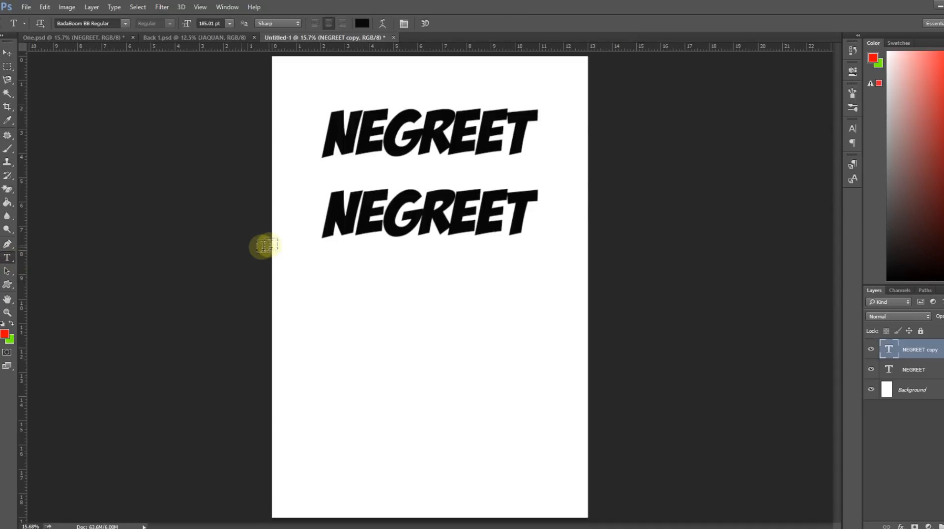
left_click_drag(326, 217, 659, 244)
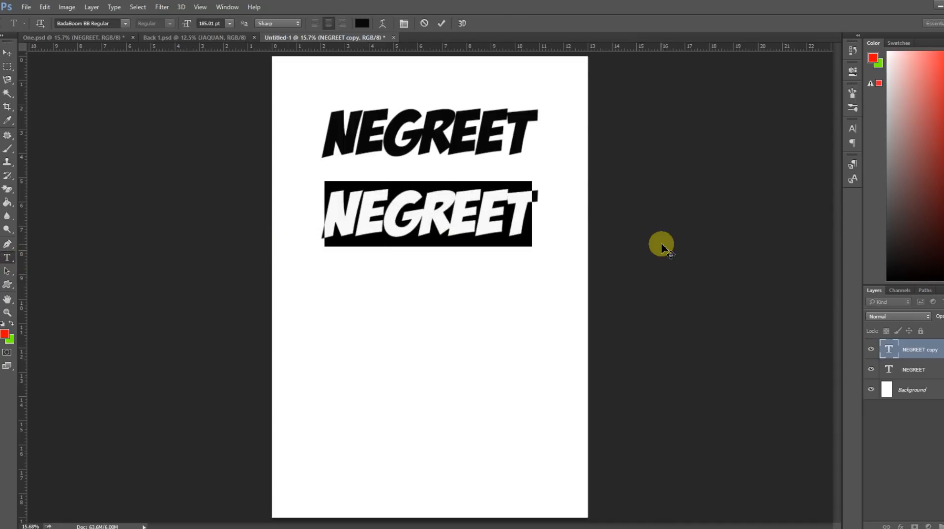
type("INDIANS")
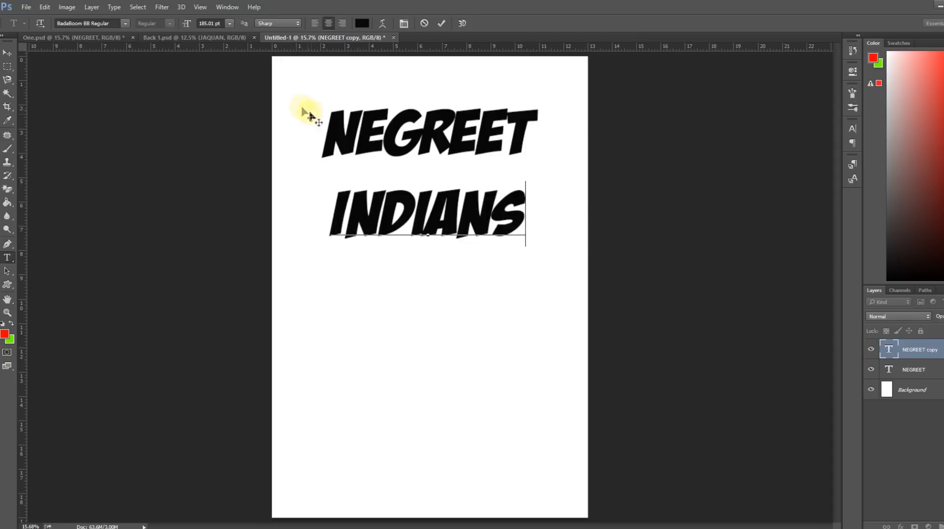
Check the text placement in the One.psd design, and move INDIANS down to the lower part of the new page.
left_click(101, 38)
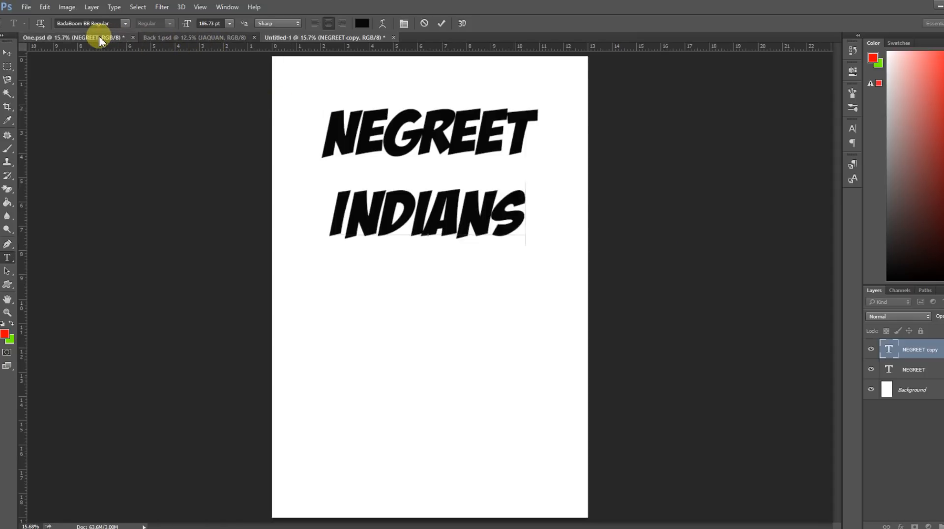
left_click(281, 38)
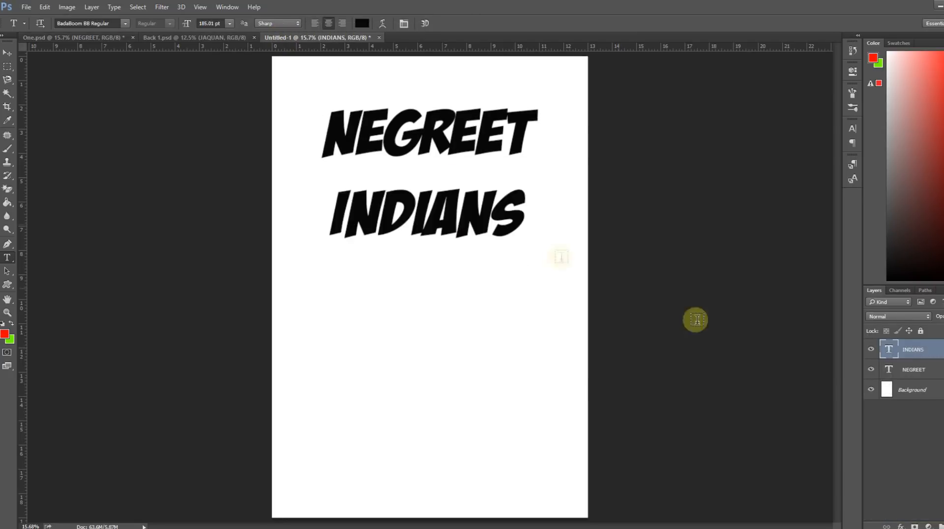
left_click(8, 53)
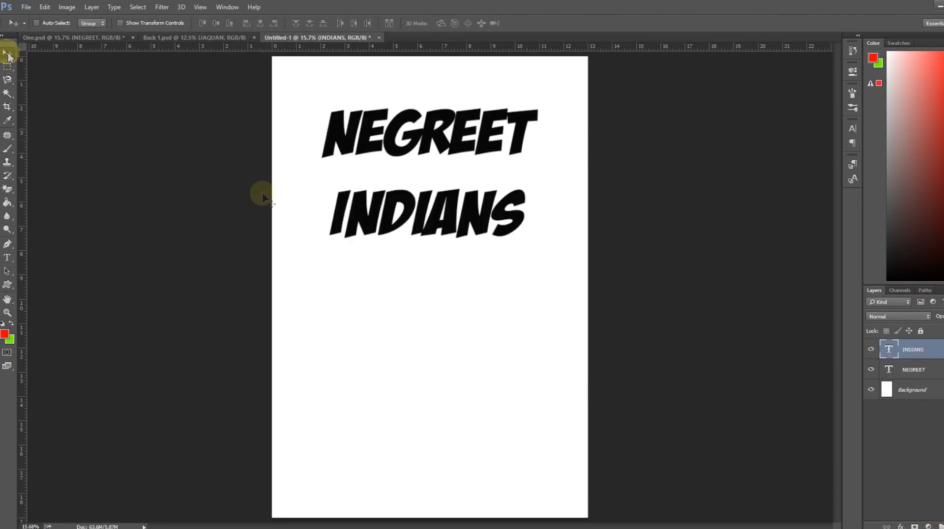
left_click_drag(418, 213, 419, 407)
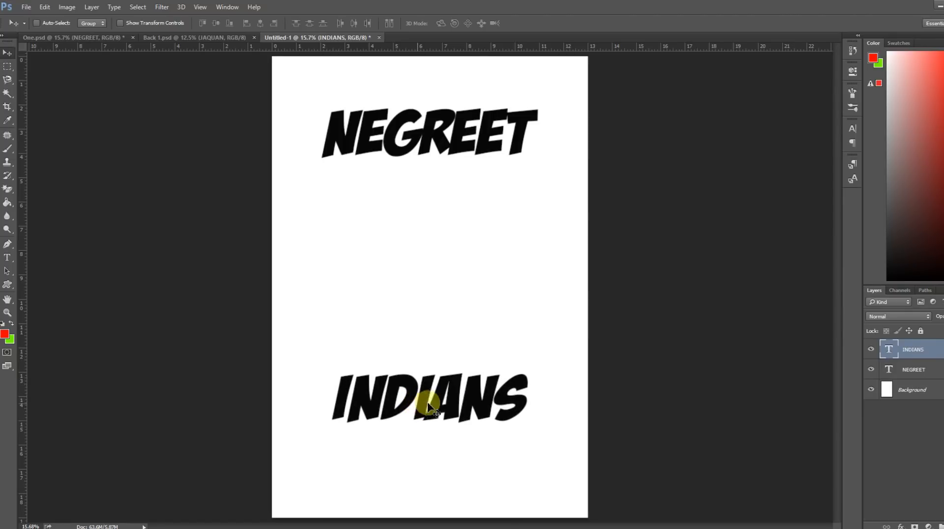
left_click(26, 7)
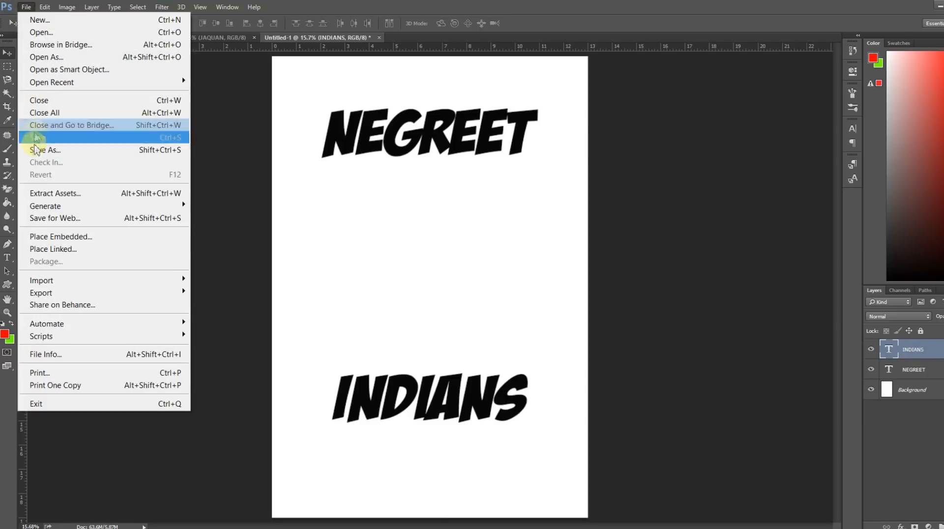
left_click(39, 238)
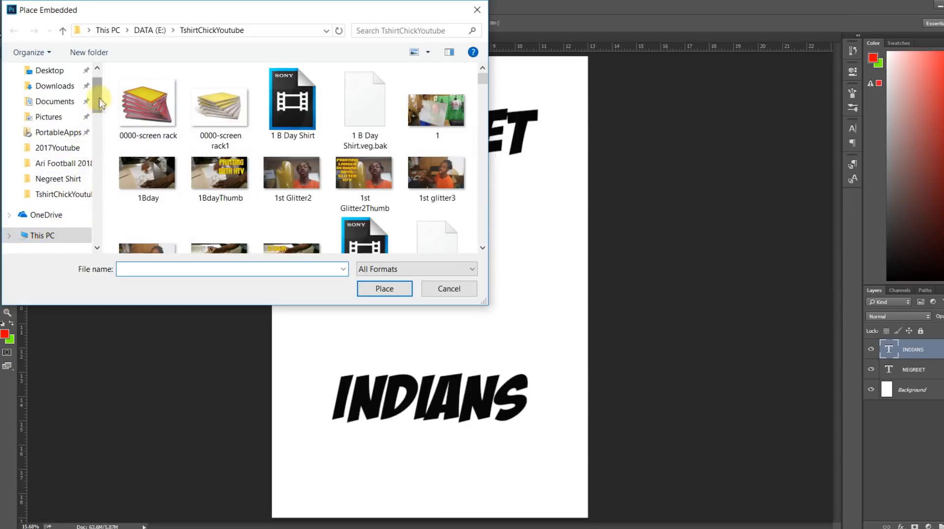
left_click_drag(95, 105, 97, 173)
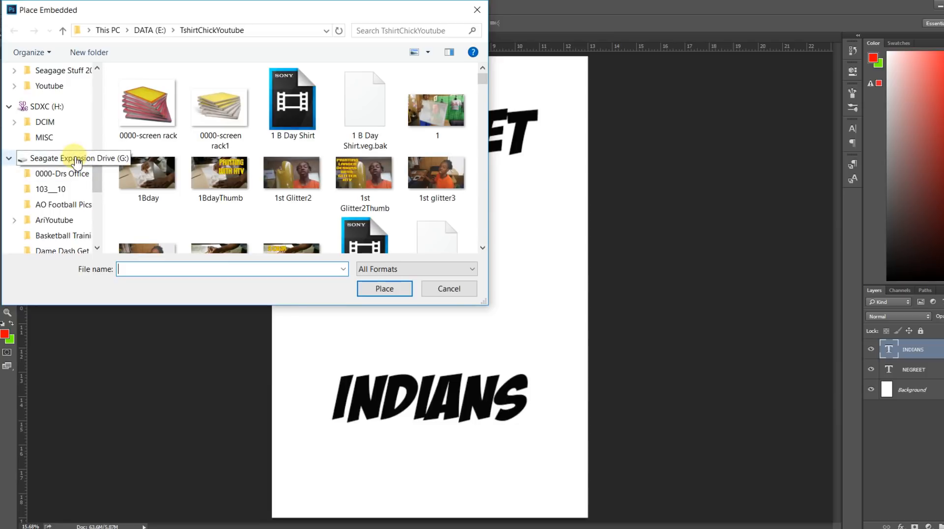
left_click(76, 159)
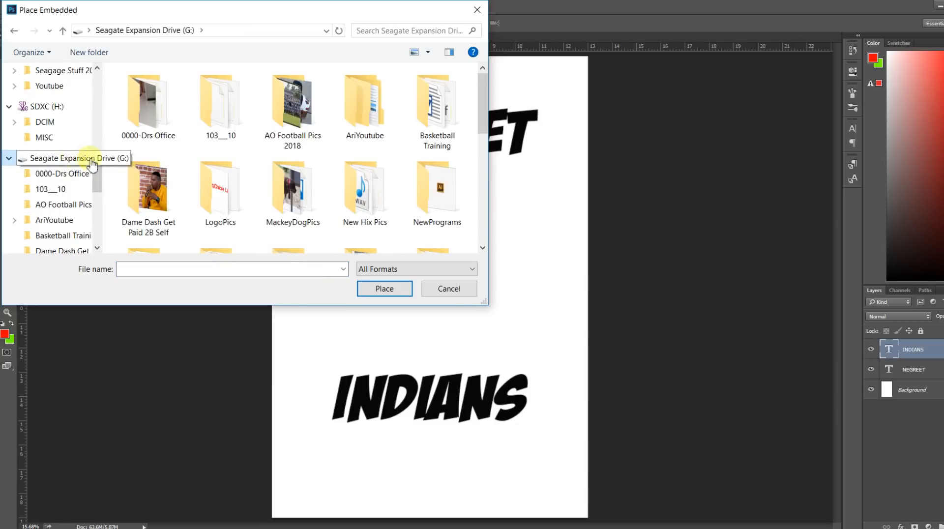
left_click_drag(484, 113, 469, 204)
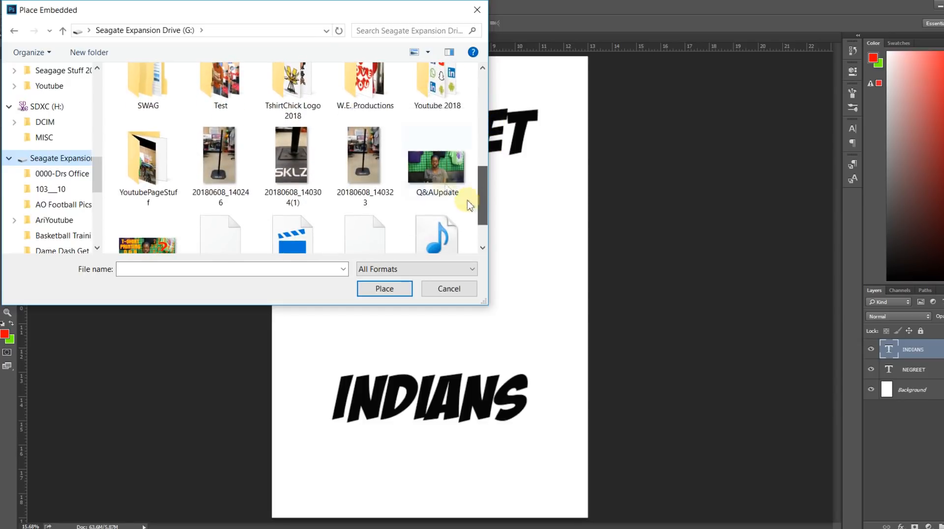
double_click(359, 84)
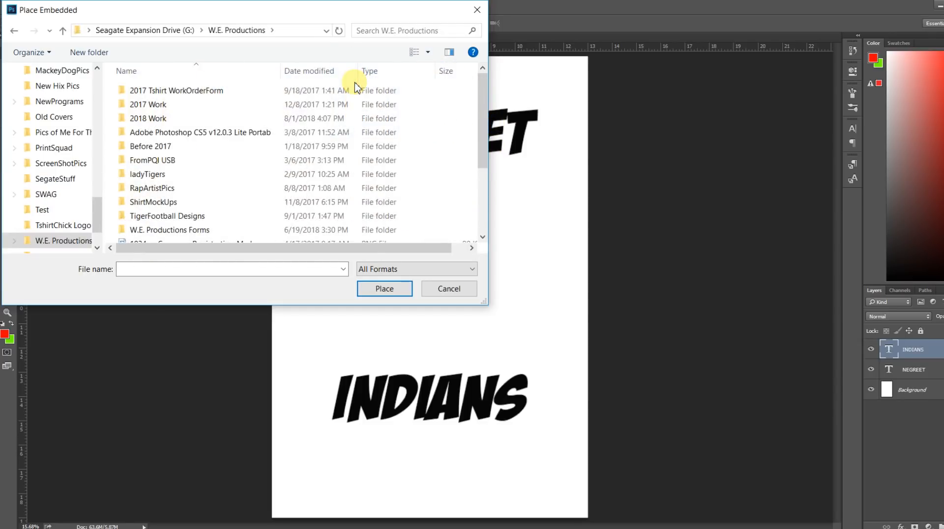
double_click(148, 119)
double_click(140, 118)
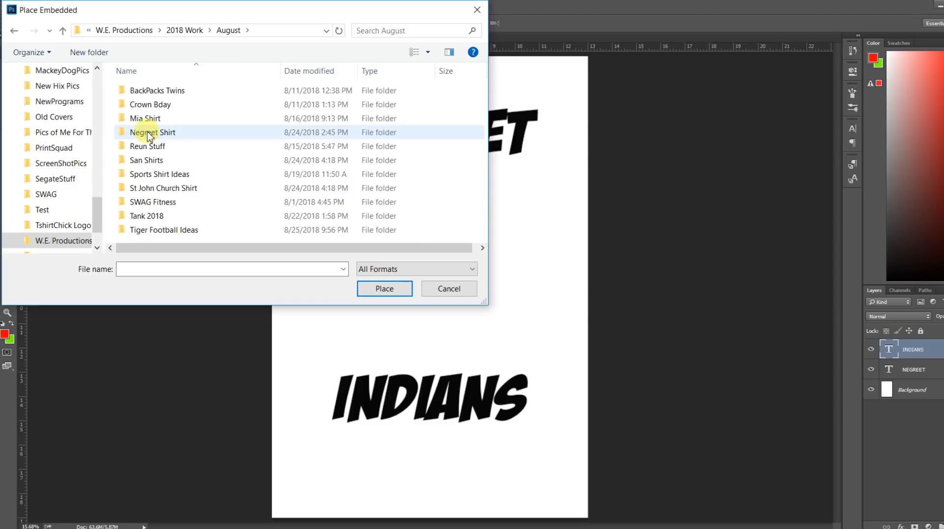
double_click(149, 134)
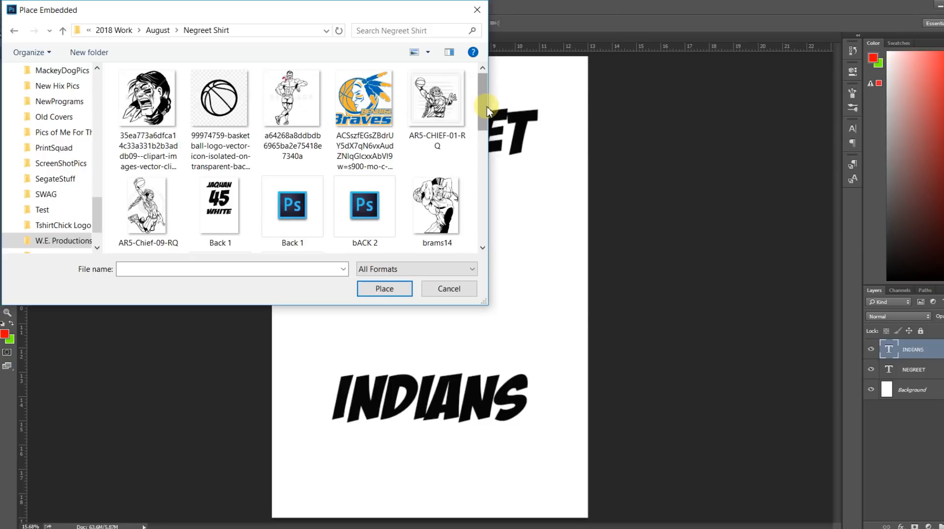
left_click_drag(487, 107, 462, 230)
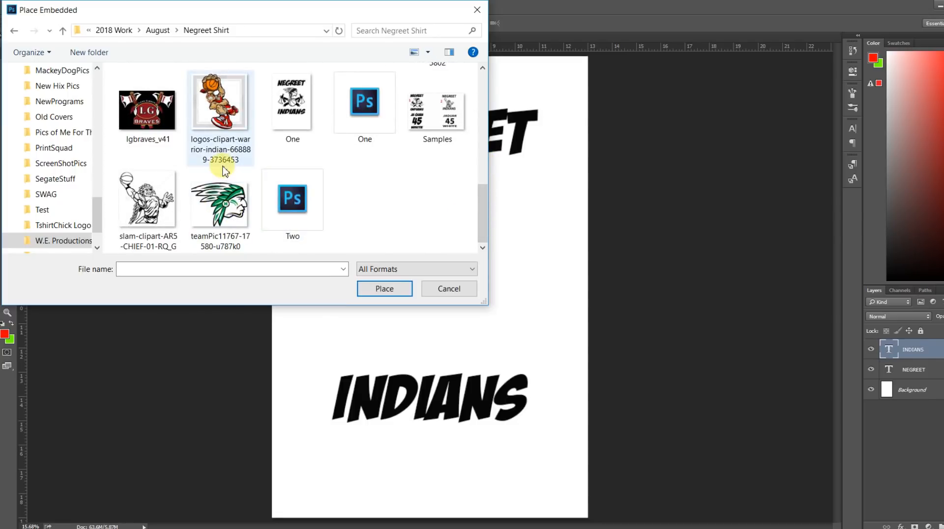
left_click(228, 204)
left_click(378, 288)
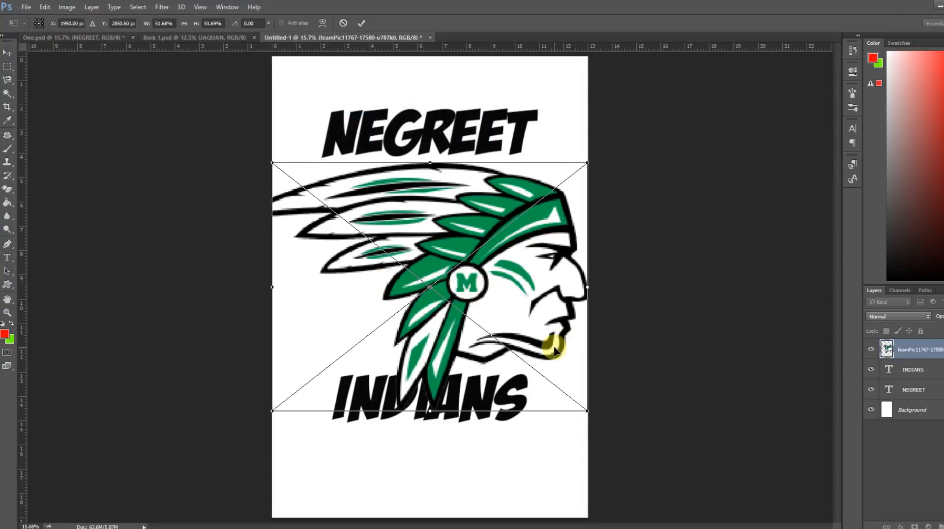
Scale the placed Indian head to about 24%, position it between NEGREET and INDIANS, and hide the white Background layer.
left_click_drag(587, 415, 561, 391)
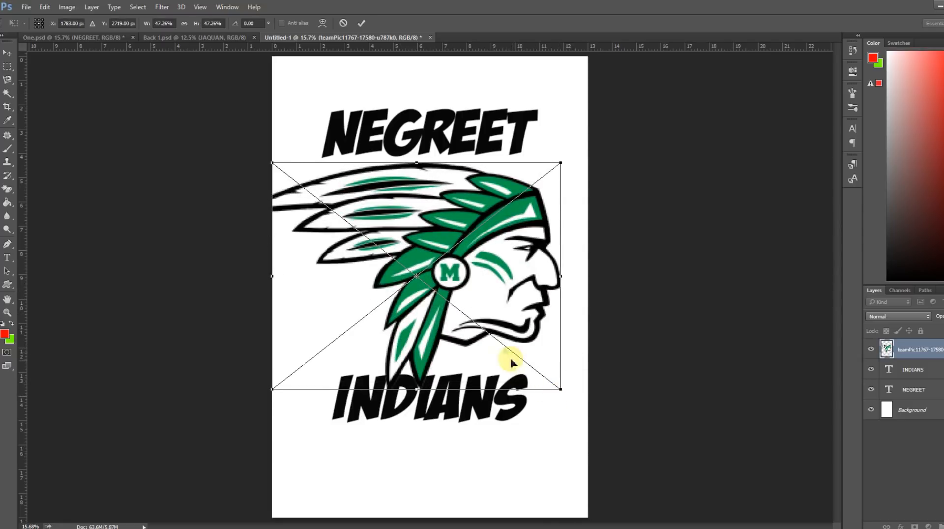
left_click_drag(506, 295, 567, 306)
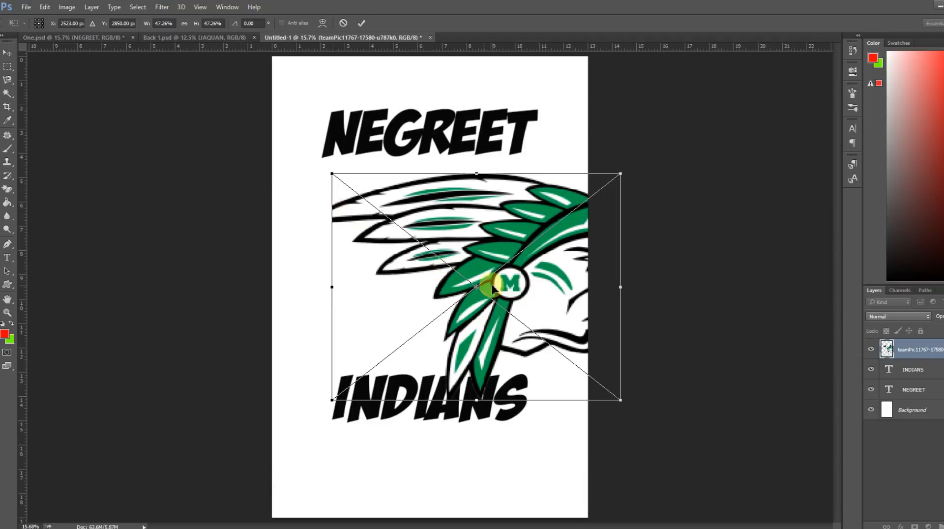
left_click_drag(620, 403, 465, 306)
left_click_drag(443, 252, 455, 253)
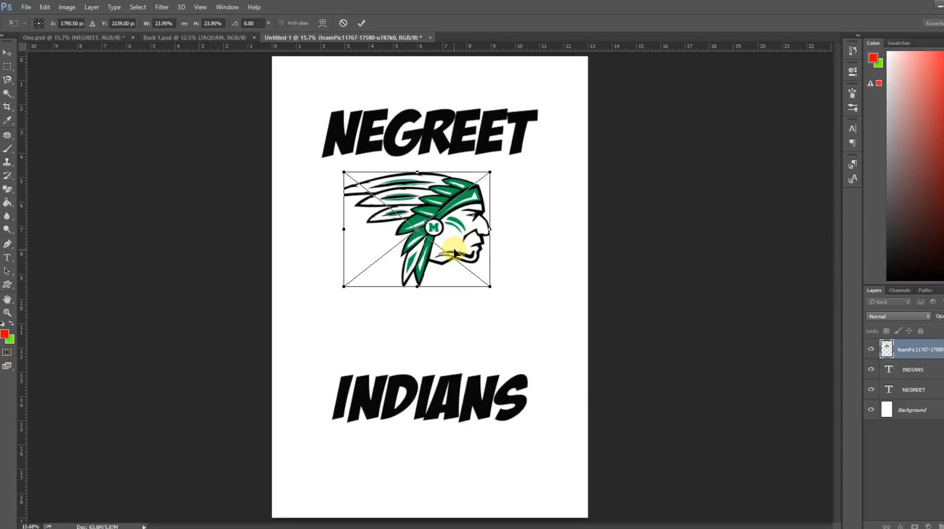
double_click(455, 253)
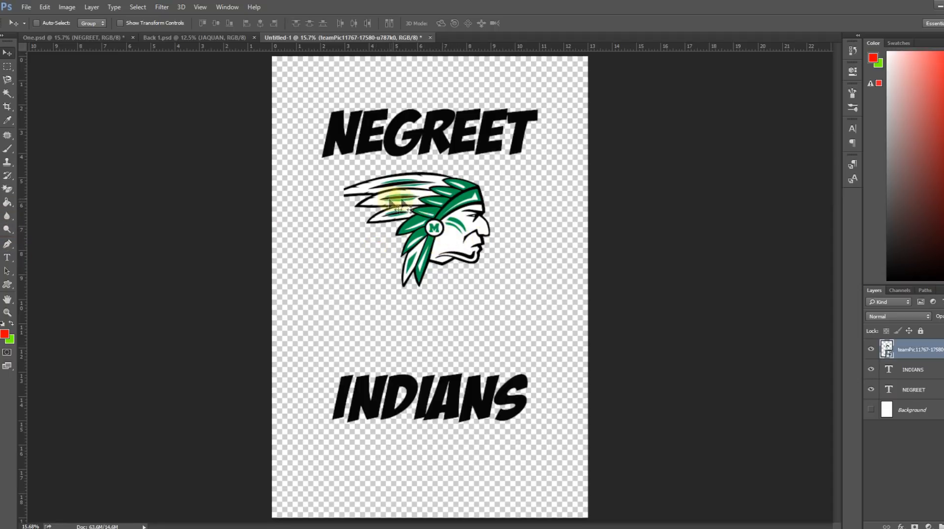
Try selecting the white areas of the Indian head with the Magic Wand, and undo the selection.
left_click(6, 94)
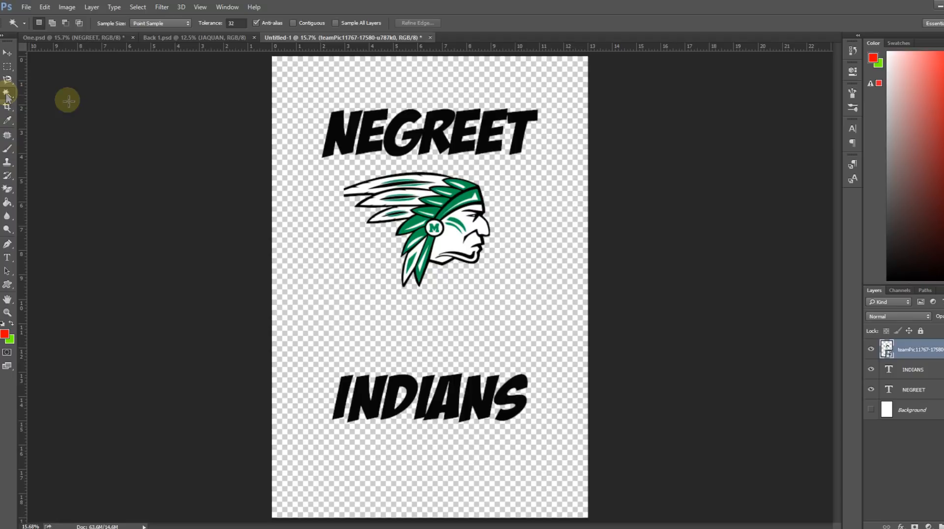
left_click(452, 241)
right_click(452, 243)
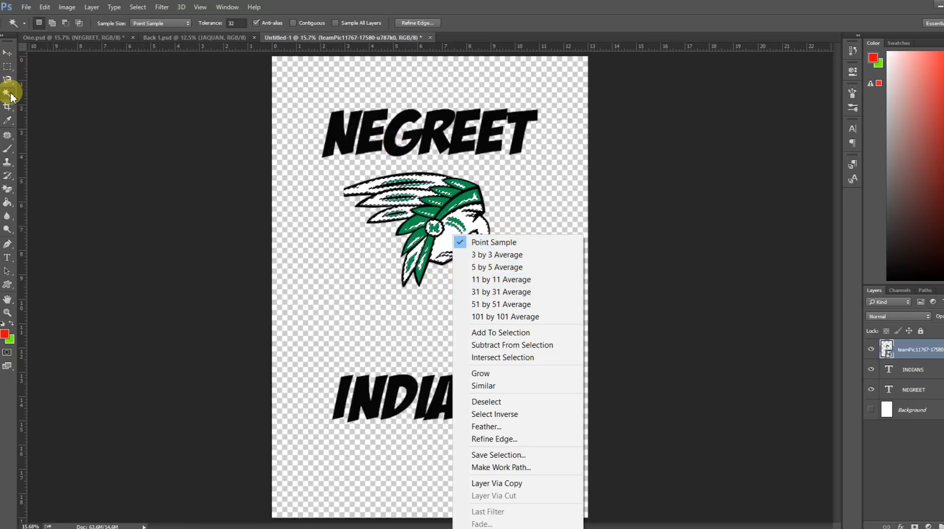
left_click(44, 8)
left_click(44, 8)
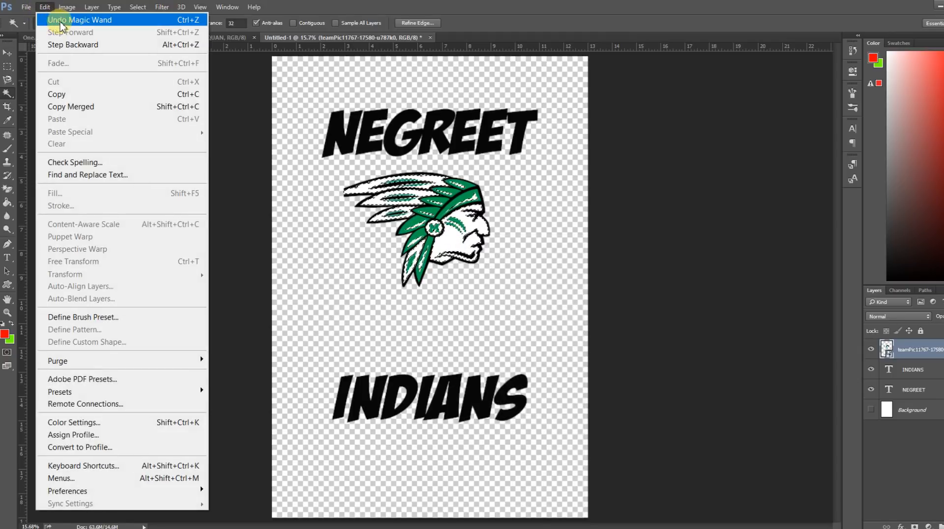
left_click(62, 22)
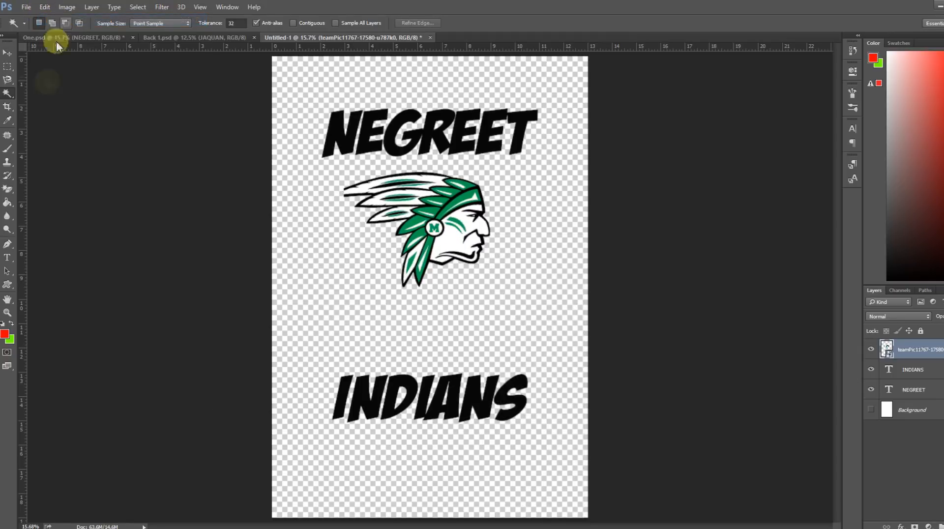
Apply the Magic Eraser to the placed Indian head layer and accept rasterizing it.
left_click(8, 189)
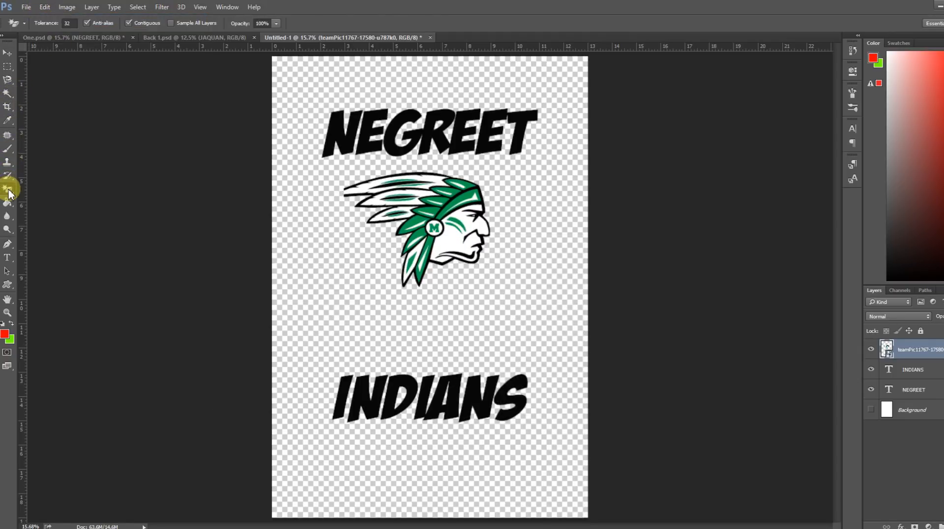
left_click(496, 225)
left_click(482, 213)
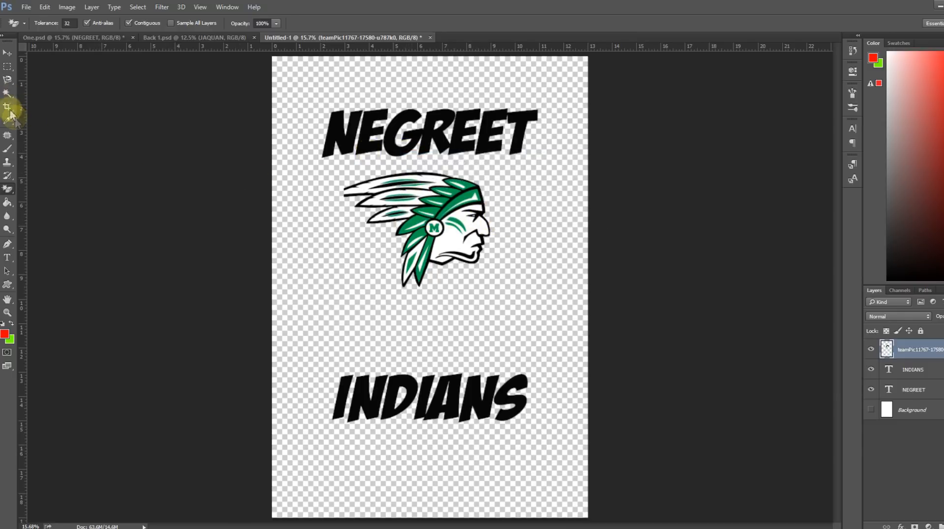
Select the white areas of the Indian head with the Magic Wand and cut them to a separate layer.
left_click(9, 94)
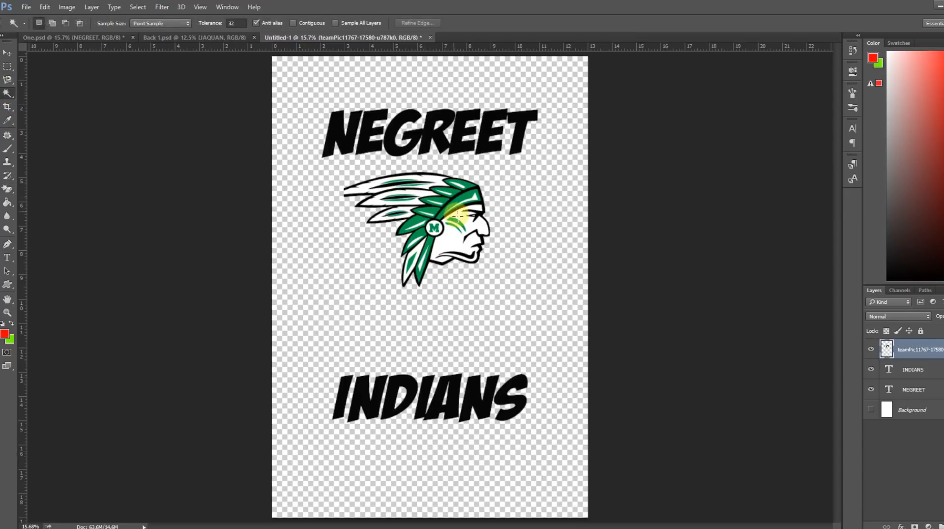
left_click(450, 241)
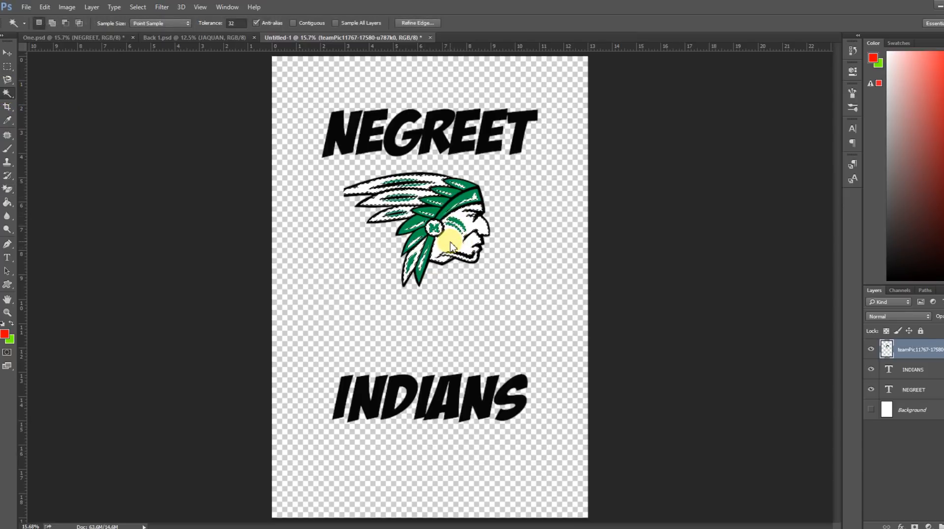
right_click(451, 242)
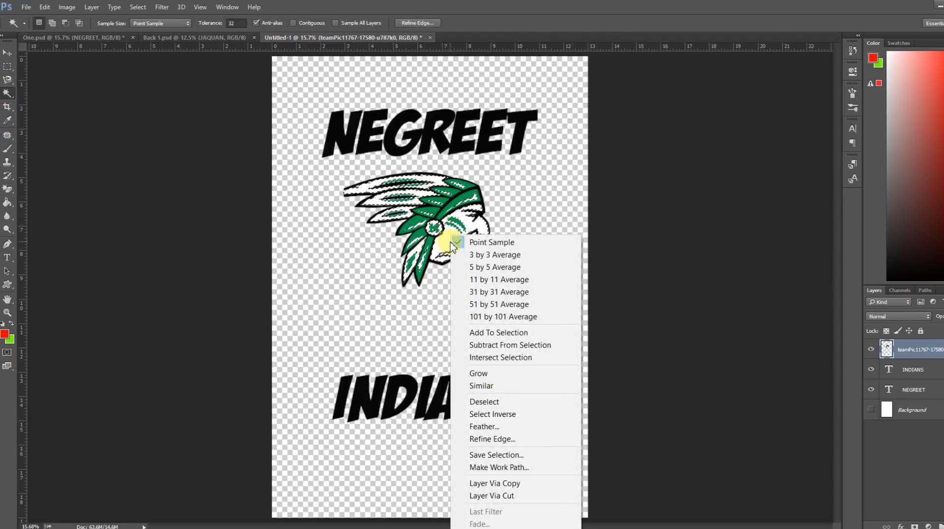
left_click(511, 496)
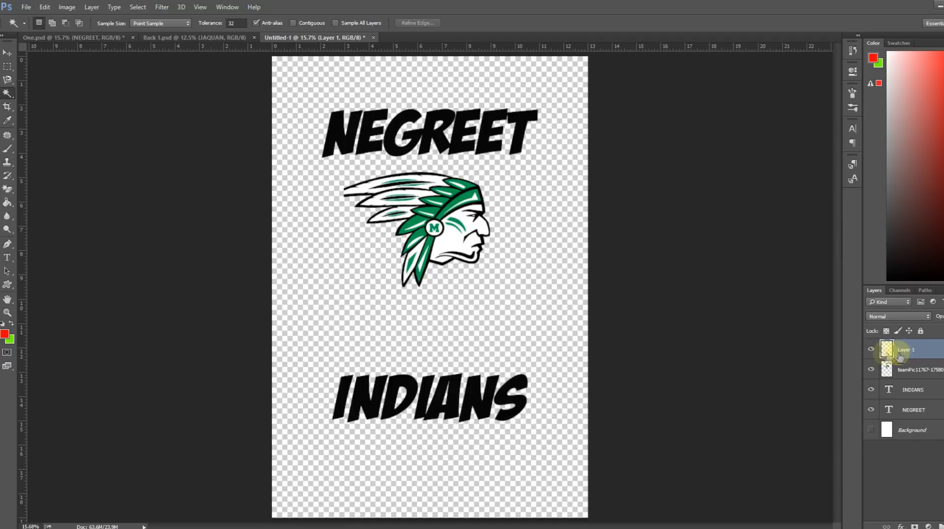
Toggle the visibility of the cut white areas to compare, and delete their layer.
left_click(871, 349)
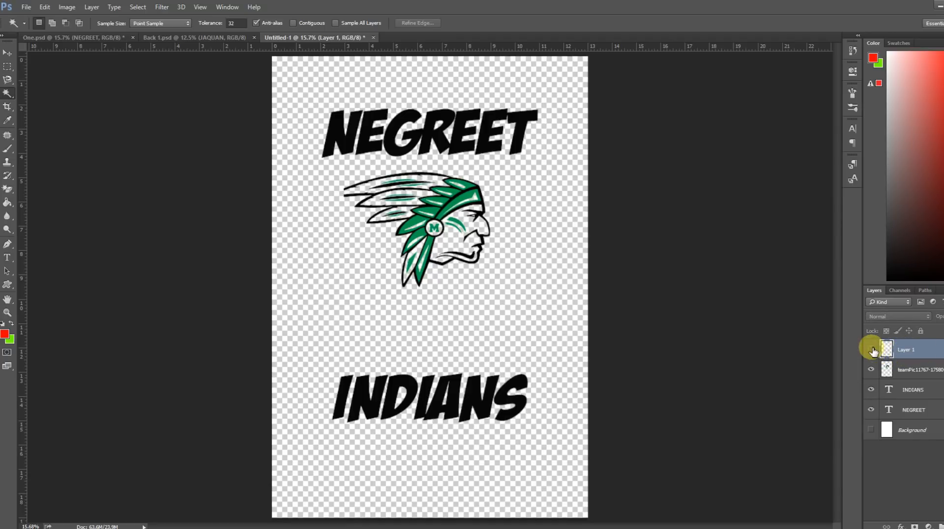
left_click(871, 350)
left_click(872, 350)
key("Delete")
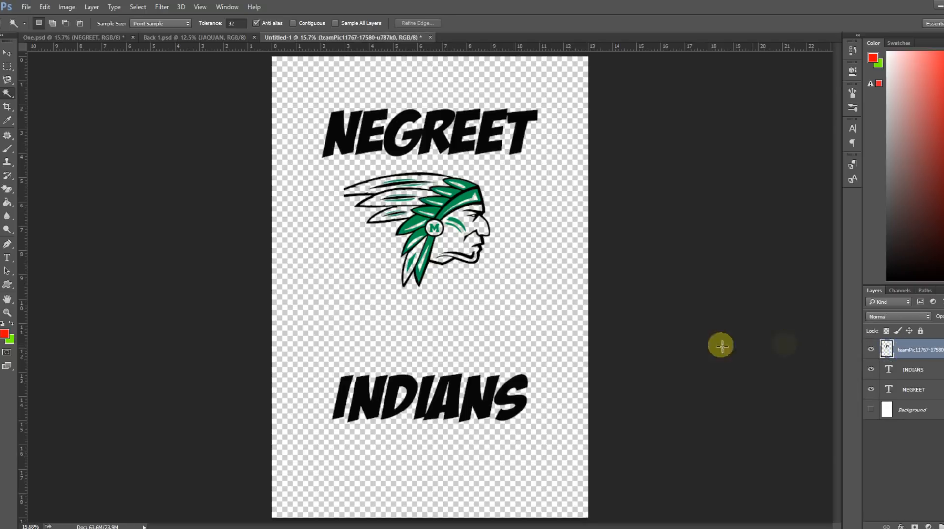
Save the document as a Photoshop file named tEST in the Negreet Shirt folder.
left_click(26, 7)
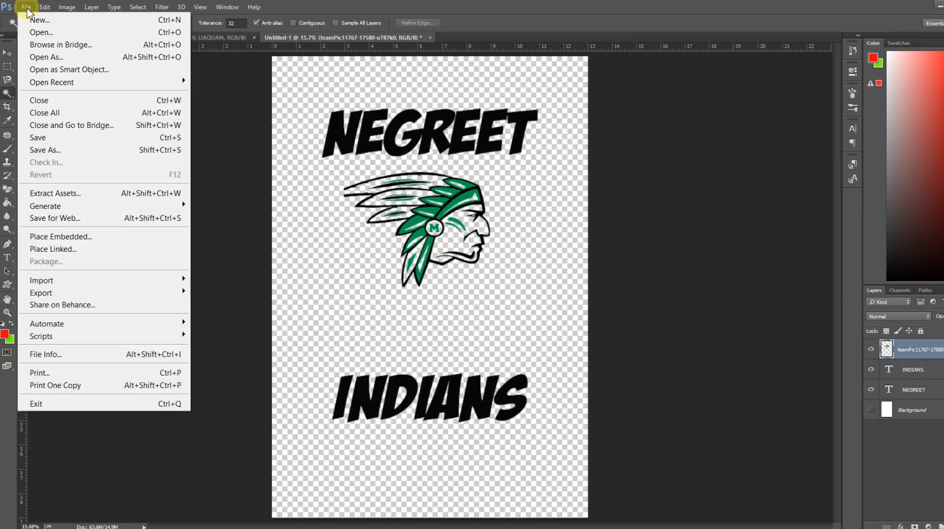
left_click(51, 149)
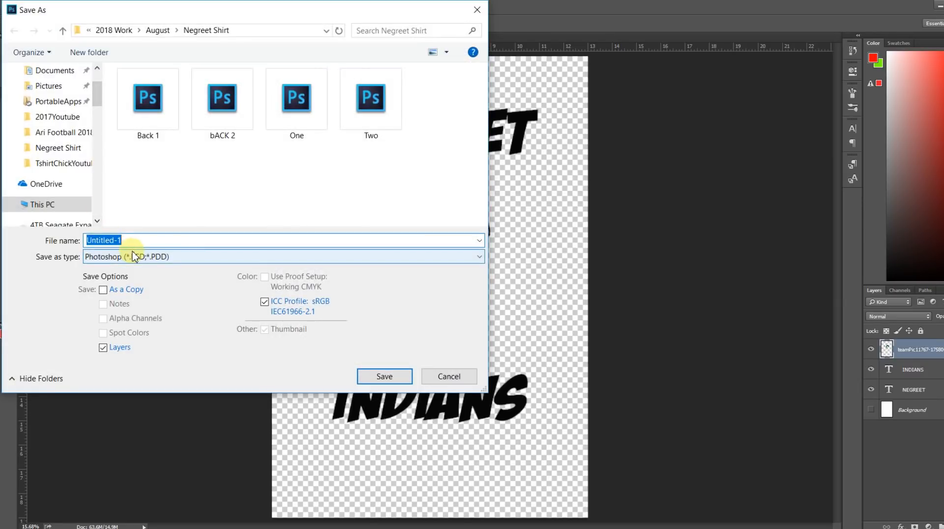
type("tEST")
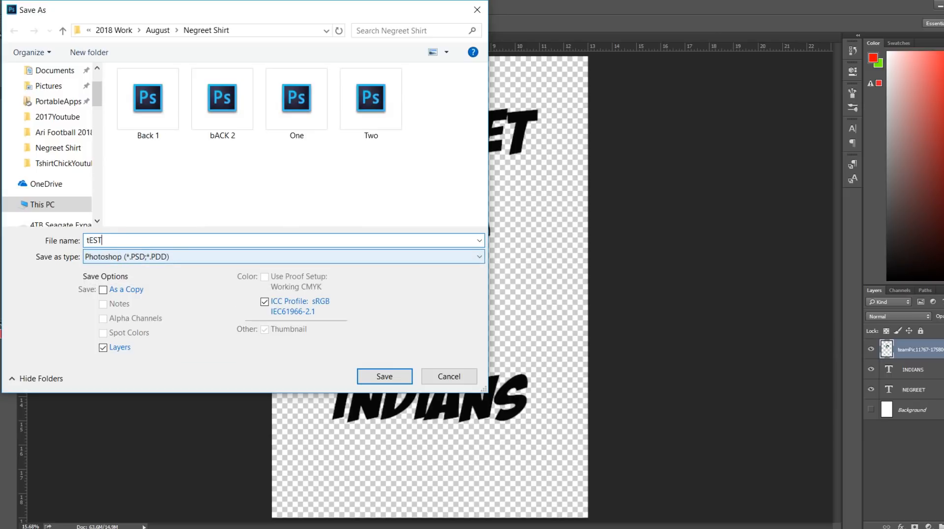
left_click(393, 377)
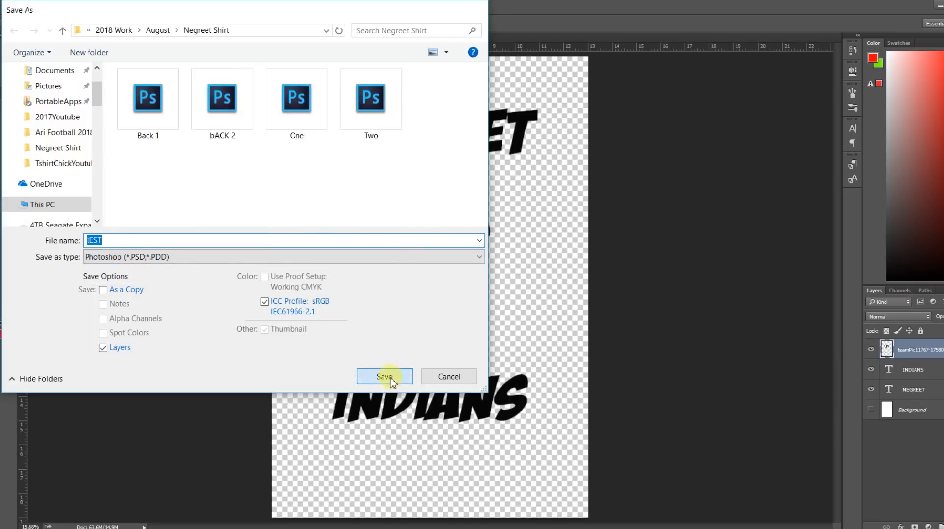
left_click(896, 223)
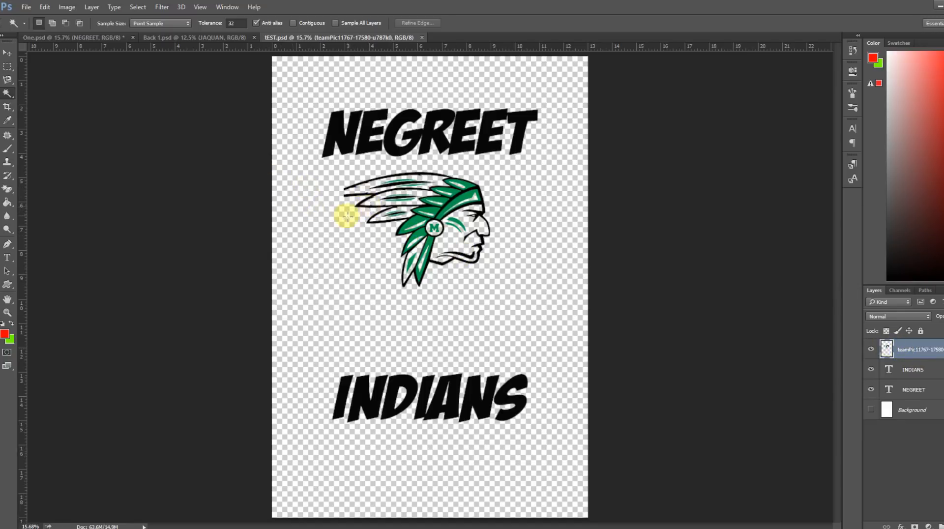
Duplicate the Indian head layer under its default name and move the copy diagonally below the original, overlapping the end of INDIANS.
right_click(907, 352)
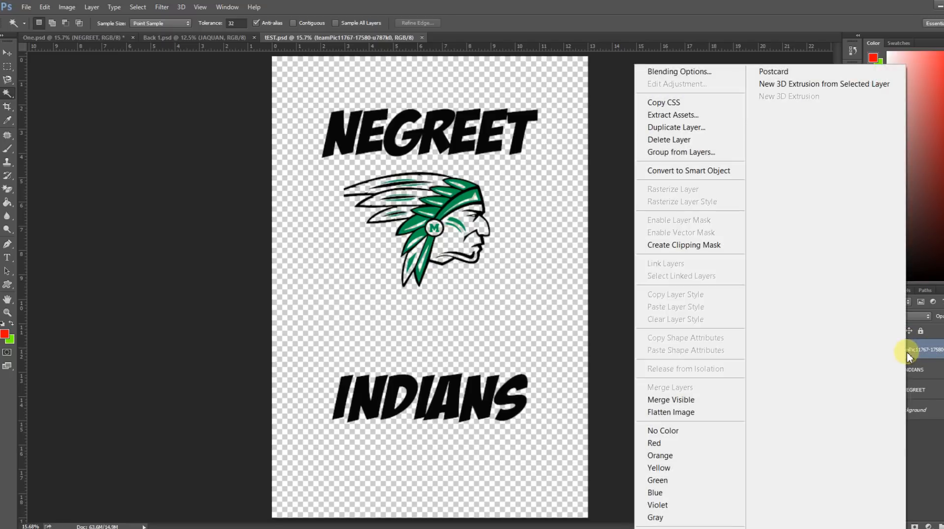
left_click(676, 129)
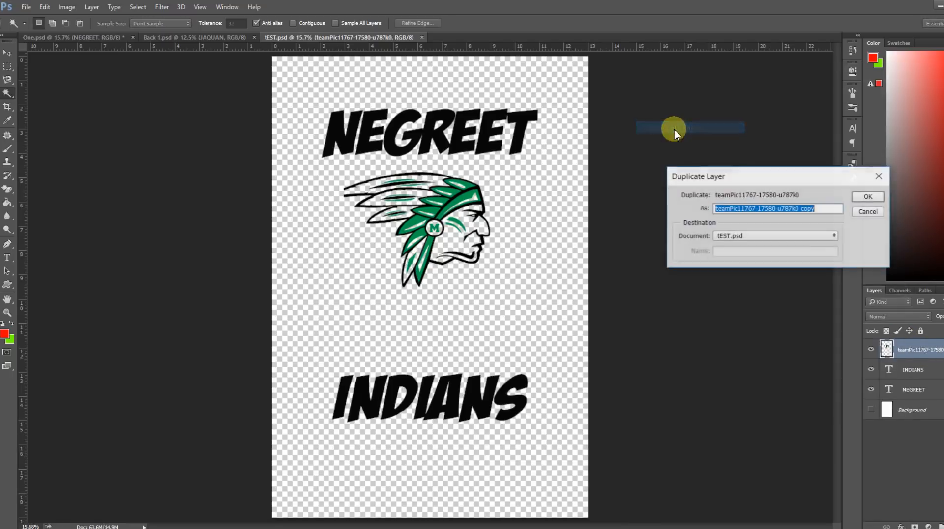
left_click(868, 196)
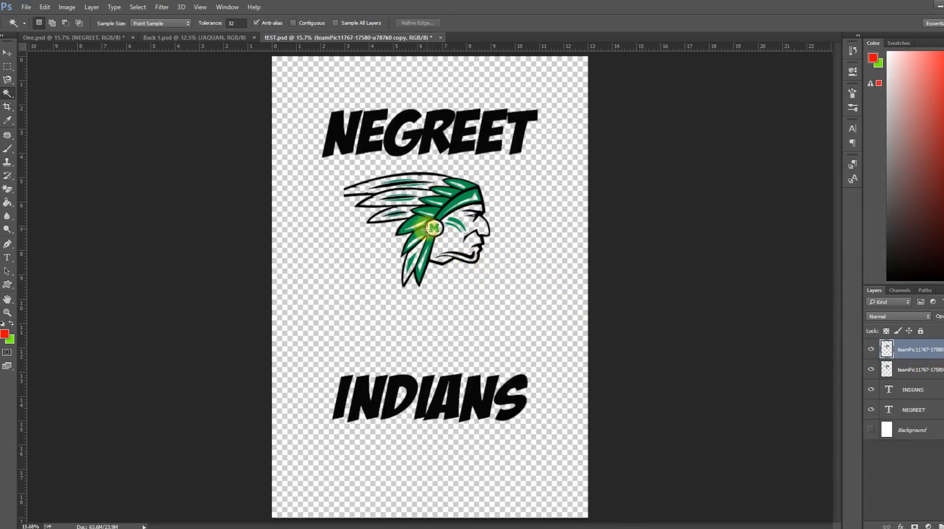
left_click(8, 53)
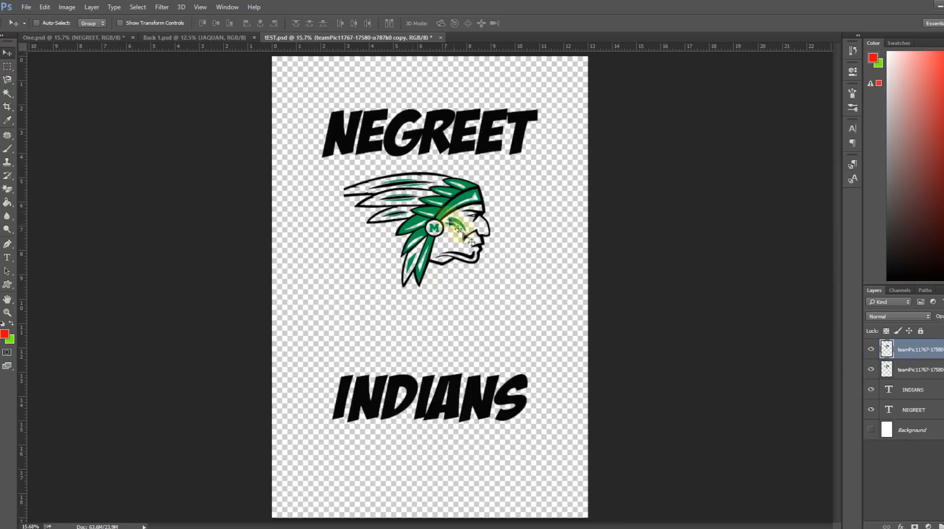
left_click_drag(460, 237, 533, 324)
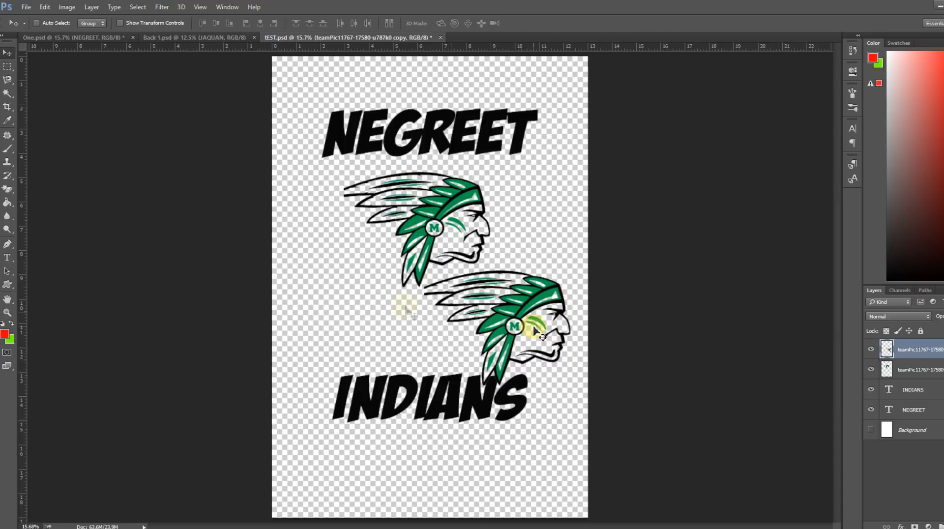
Remove the duplicate's green headband with the Magic Eraser, and fade its lower face and feathers with the Eraser at 60% opacity.
left_click(10, 190)
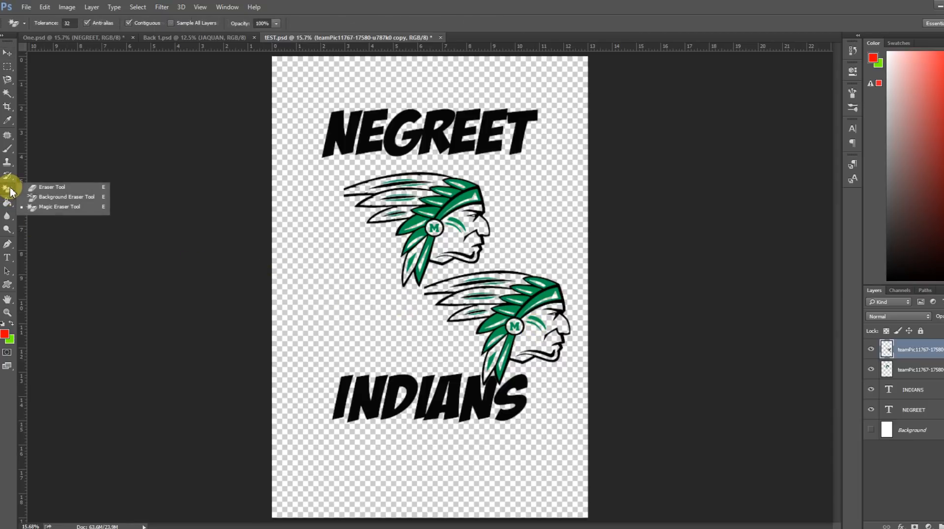
left_click(35, 206)
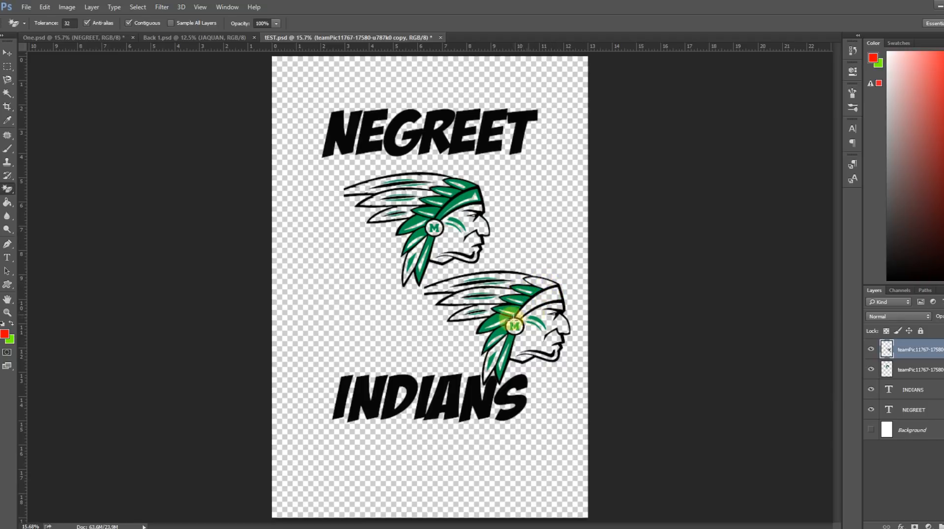
mouse_move(7, 192)
left_mouse_down()
mouse_move(17, 186)
mouse_move(25, 198)
mouse_move(37, 187)
left_mouse_up()
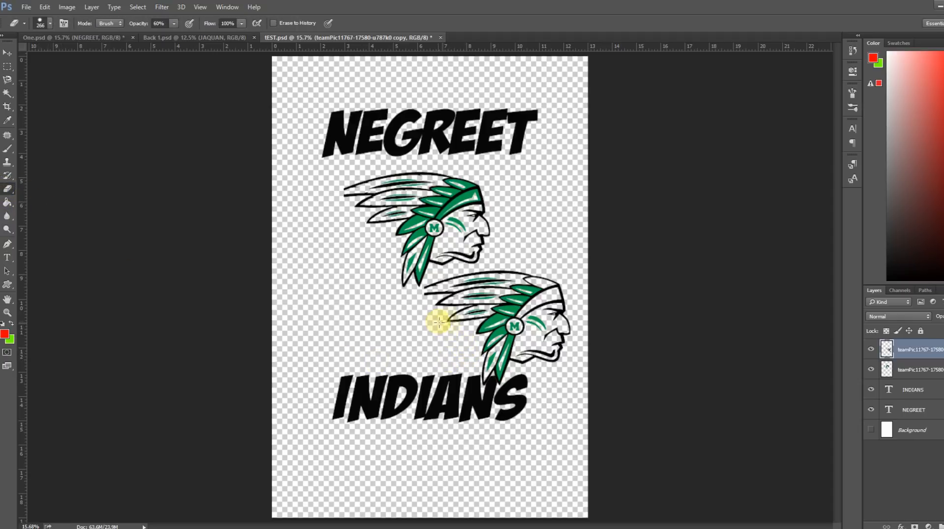
left_click_drag(472, 350, 564, 337)
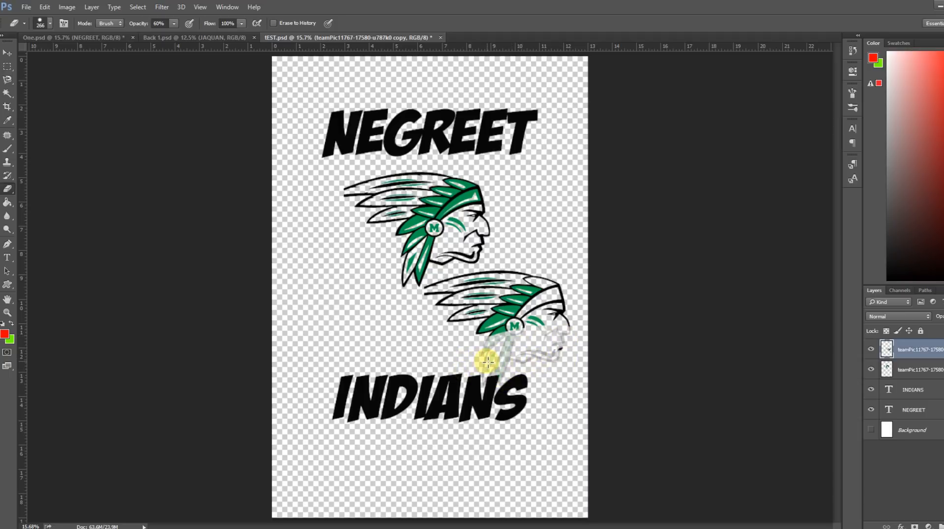
Show the white Background layer behind the design.
left_click(200, 7)
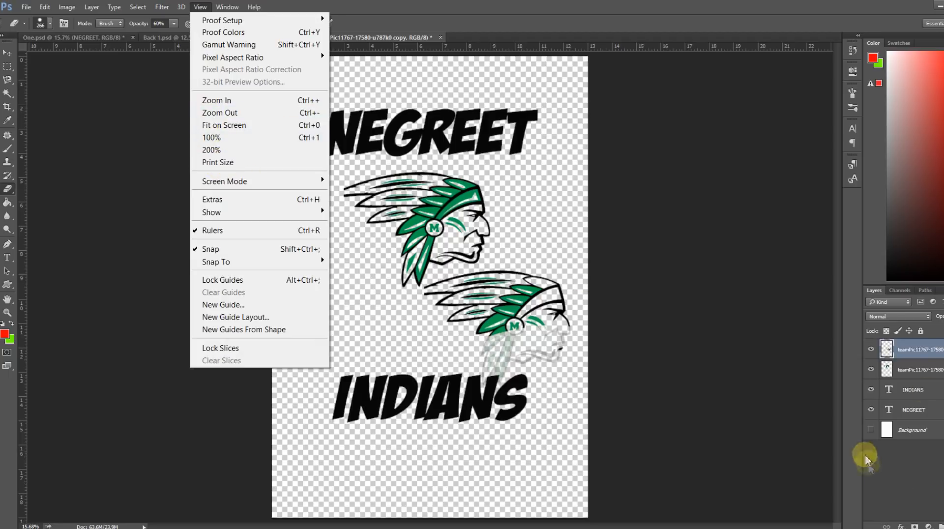
left_click(870, 430)
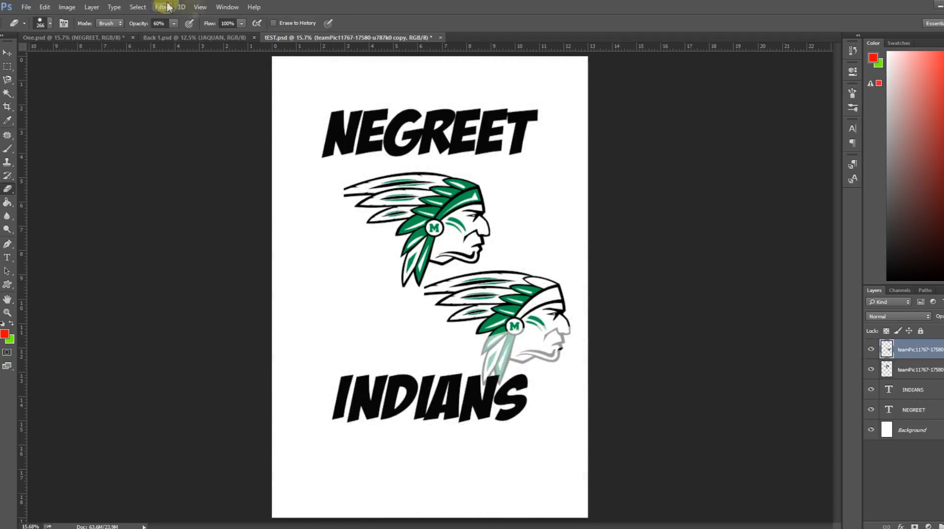
left_click(199, 7)
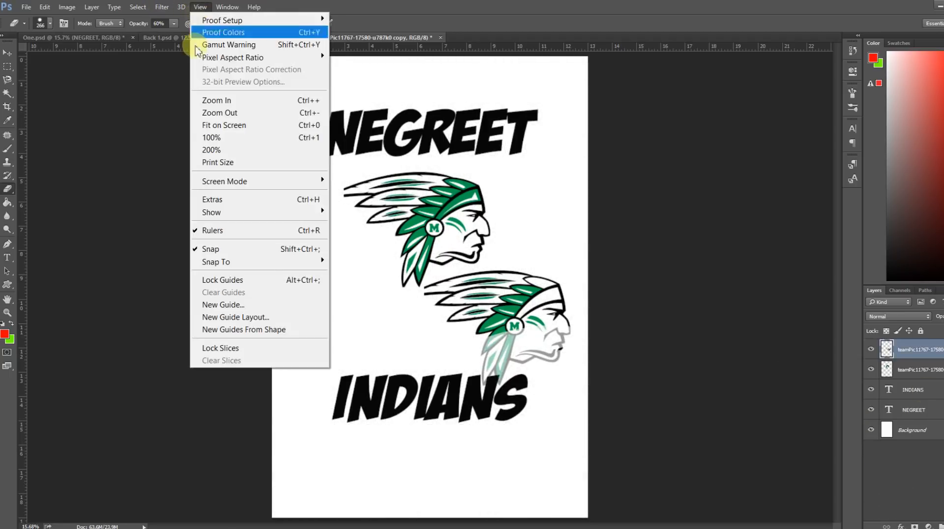
left_click(215, 101)
left_click(199, 7)
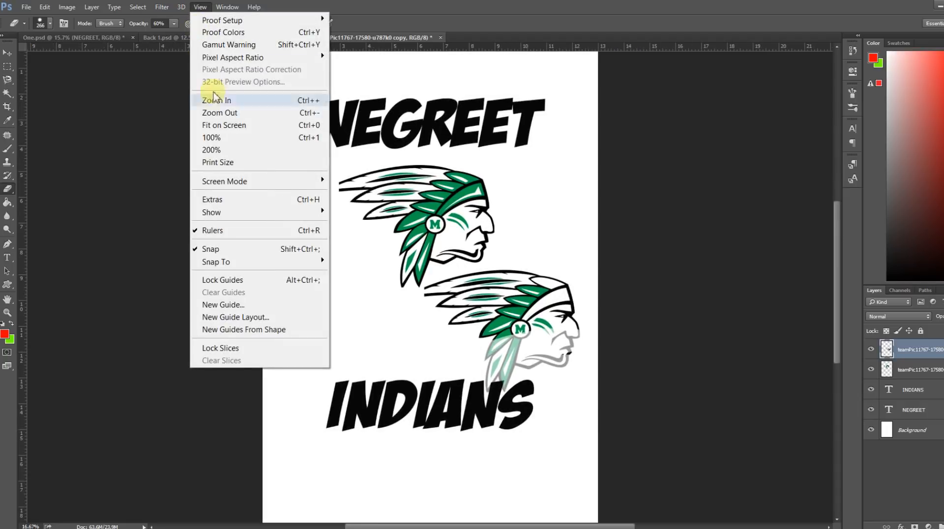
left_click(206, 100)
Rub over the duplicate head's face and feathers with the Eraser at 60% opacity, and undo the last stroke.
left_click(7, 53)
left_click_drag(594, 318, 596, 290)
right_click(597, 290)
left_click(103, 225)
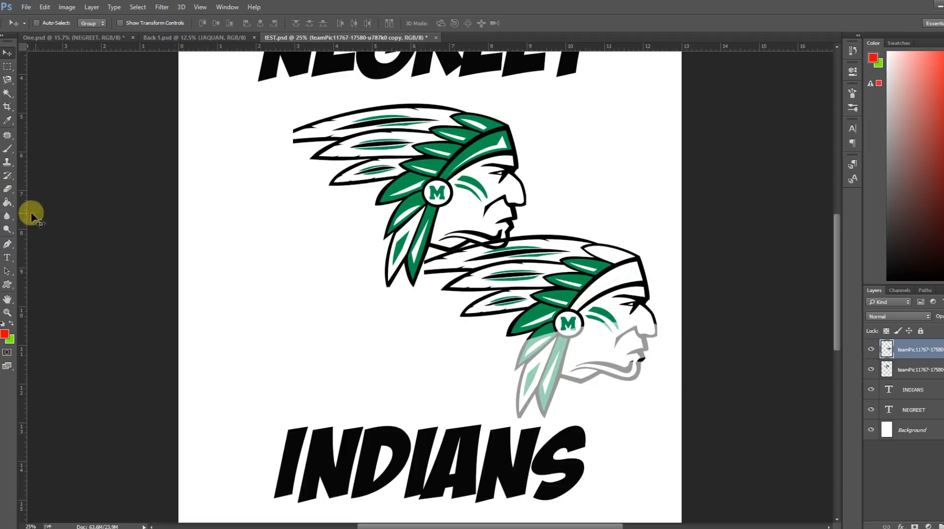
left_click(7, 189)
right_click(582, 359)
left_click(618, 431)
mouse_move(648, 312)
left_mouse_down()
mouse_move(615, 391)
mouse_move(532, 402)
mouse_move(585, 345)
mouse_move(632, 236)
mouse_move(596, 242)
mouse_move(659, 331)
mouse_move(547, 324)
left_mouse_up()
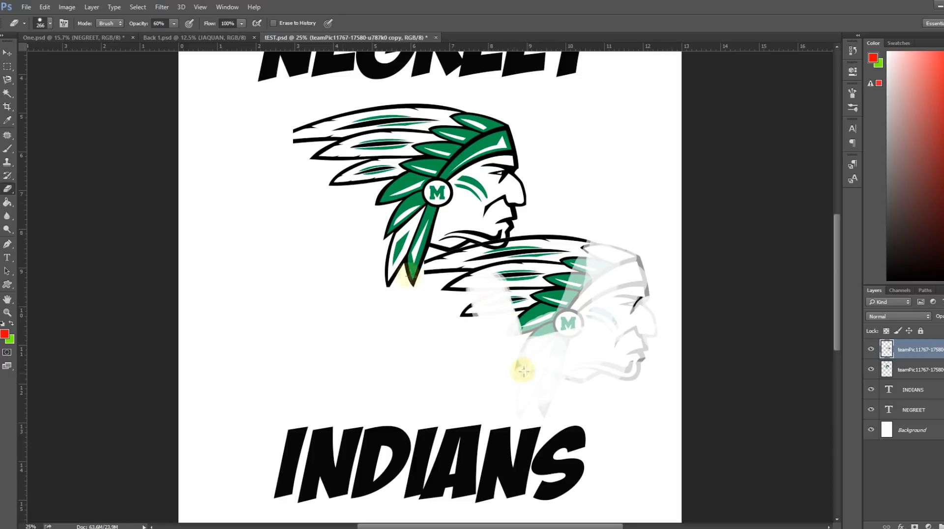
left_click(45, 7)
left_click(44, 17)
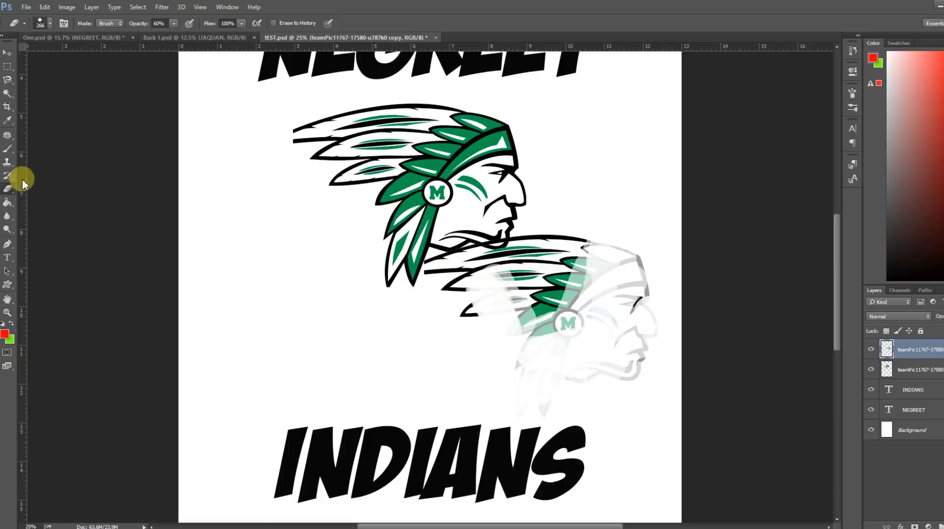
Try the Magic Eraser on the duplicate head's black outline, and undo the erasure.
right_click(7, 189)
left_click(47, 207)
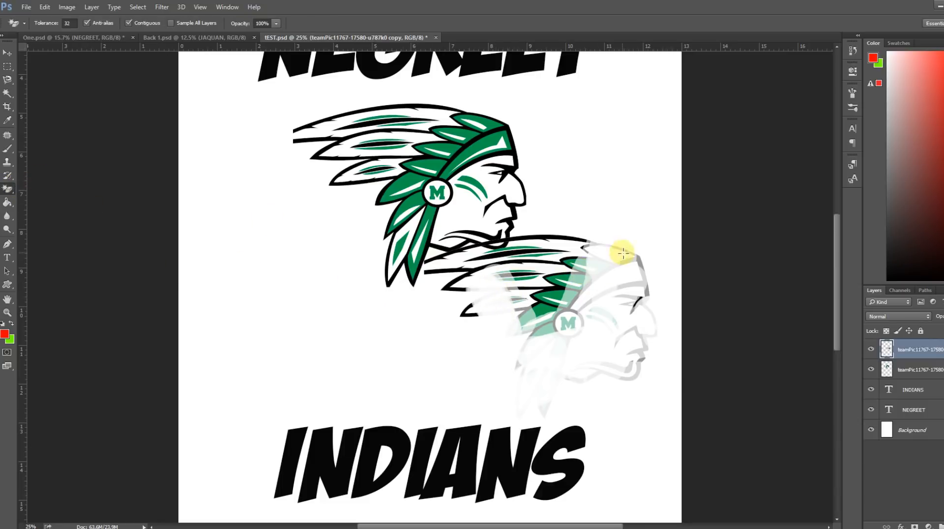
left_click(546, 237)
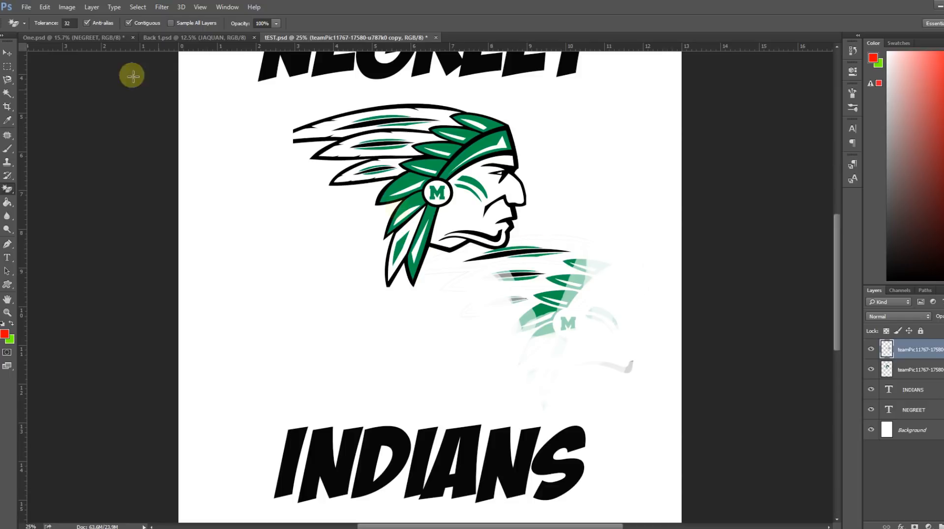
left_click(45, 7)
left_click(52, 20)
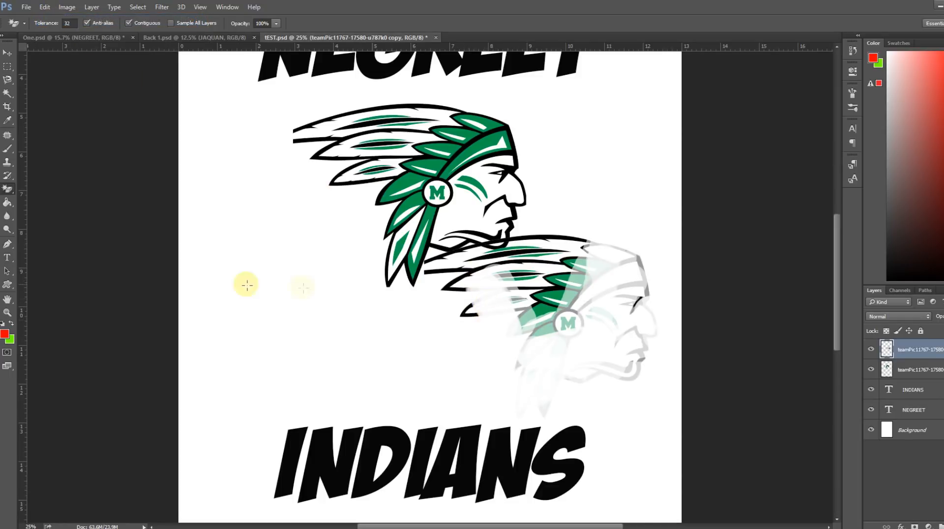
Fade the duplicate head's remaining feathers with the Eraser at 60% opacity.
left_click(7, 189)
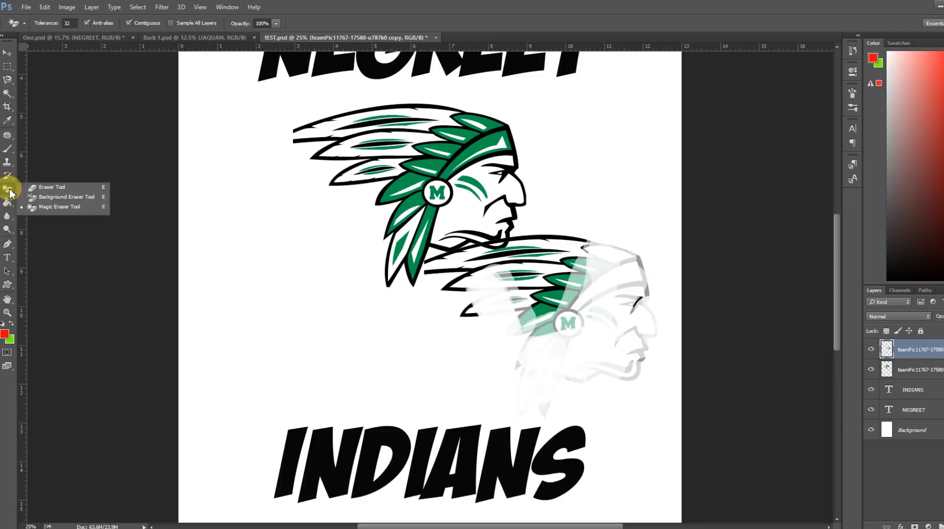
left_click(41, 185)
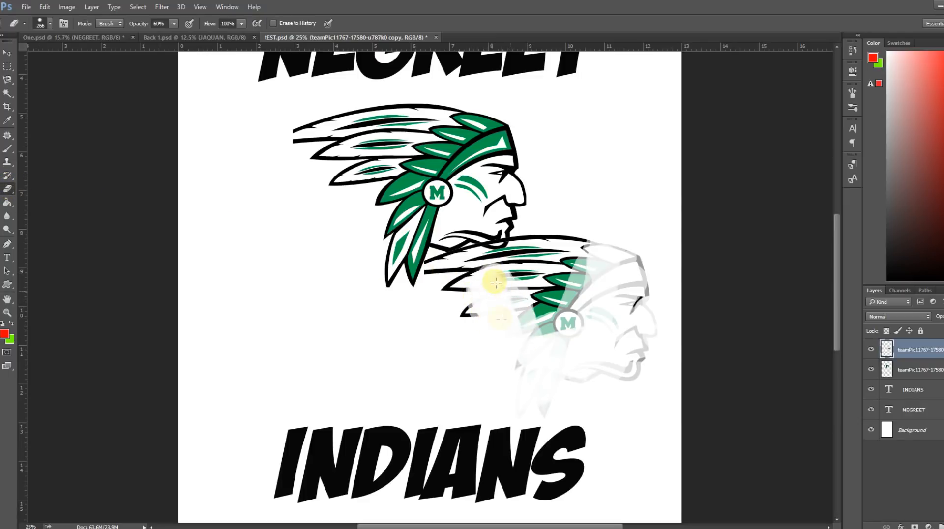
left_click_drag(525, 306, 511, 305)
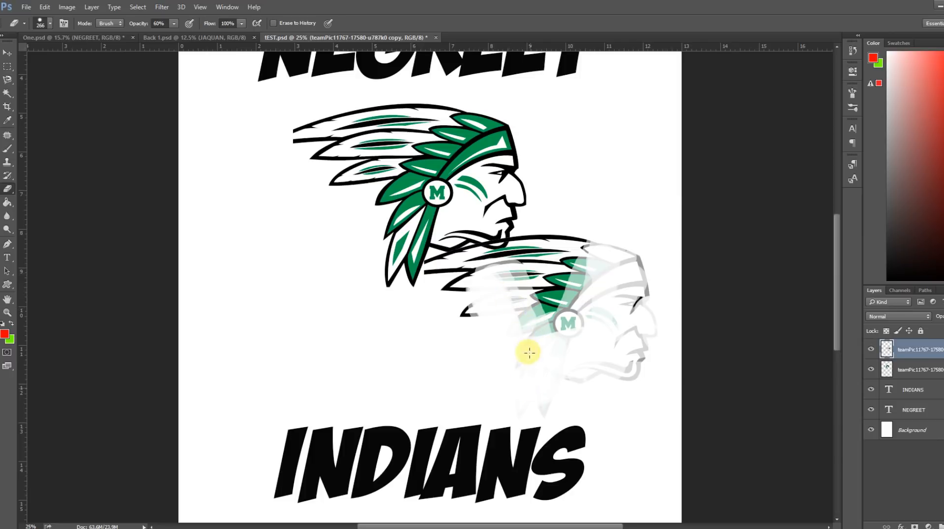
mouse_move(480, 278)
left_mouse_down()
mouse_move(439, 284)
mouse_move(578, 276)
mouse_move(496, 274)
mouse_move(557, 263)
mouse_move(434, 265)
mouse_move(533, 260)
mouse_move(434, 261)
mouse_move(511, 287)
mouse_move(501, 293)
mouse_move(555, 342)
mouse_move(521, 303)
left_mouse_up()
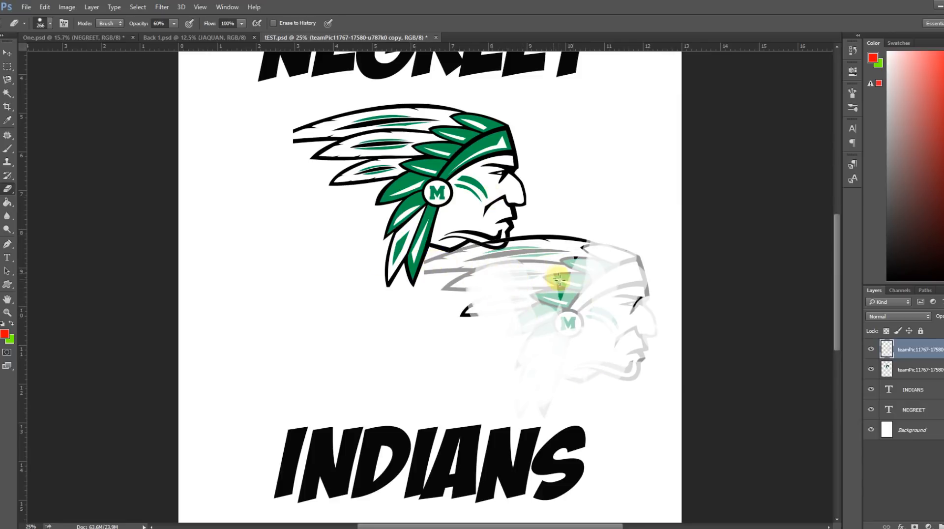
Erase the rest of the duplicate head with a hard round 266 px Eraser brush, sparing only a feather tip.
right_click(595, 315)
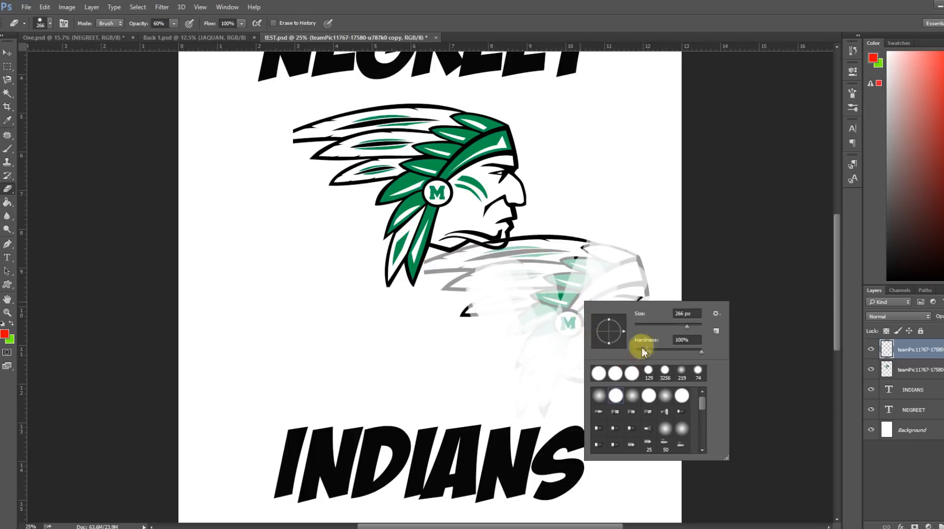
double_click(616, 375)
mouse_move(601, 310)
left_mouse_down()
mouse_move(634, 298)
mouse_move(642, 343)
left_mouse_up()
left_click_drag(640, 306, 657, 240)
mouse_move(630, 304)
left_mouse_down()
mouse_move(598, 267)
mouse_move(563, 295)
mouse_move(552, 337)
mouse_move(580, 338)
mouse_move(560, 381)
mouse_move(564, 403)
mouse_move(550, 407)
mouse_move(511, 373)
mouse_move(633, 354)
mouse_move(448, 253)
mouse_move(448, 292)
mouse_move(518, 246)
mouse_move(571, 245)
left_mouse_up()
left_click_drag(516, 318, 566, 303)
mouse_move(629, 309)
left_mouse_down()
mouse_move(495, 262)
mouse_move(452, 303)
mouse_move(413, 261)
mouse_move(584, 287)
mouse_move(553, 293)
mouse_move(514, 288)
left_mouse_up()
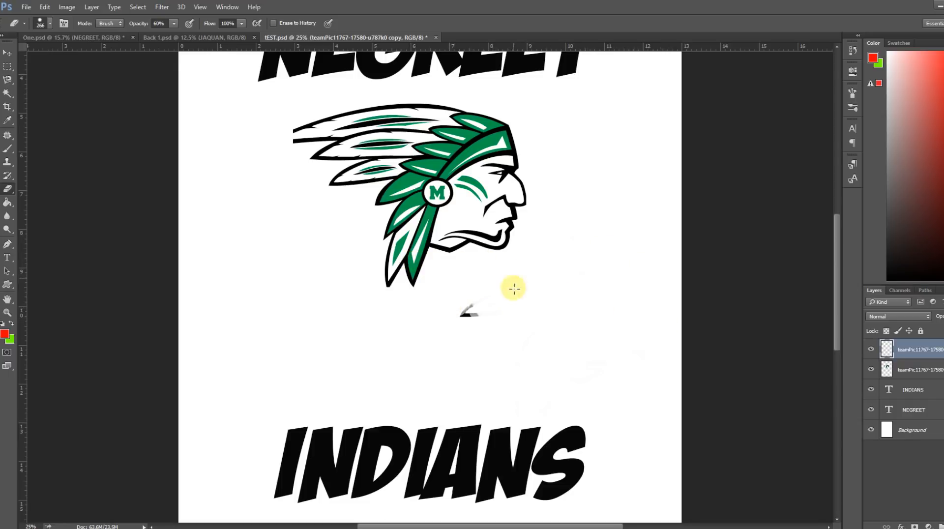
Move the leftover feather tip onto the cut-off end of the original head's top feather and check its alignment.
left_click(7, 53)
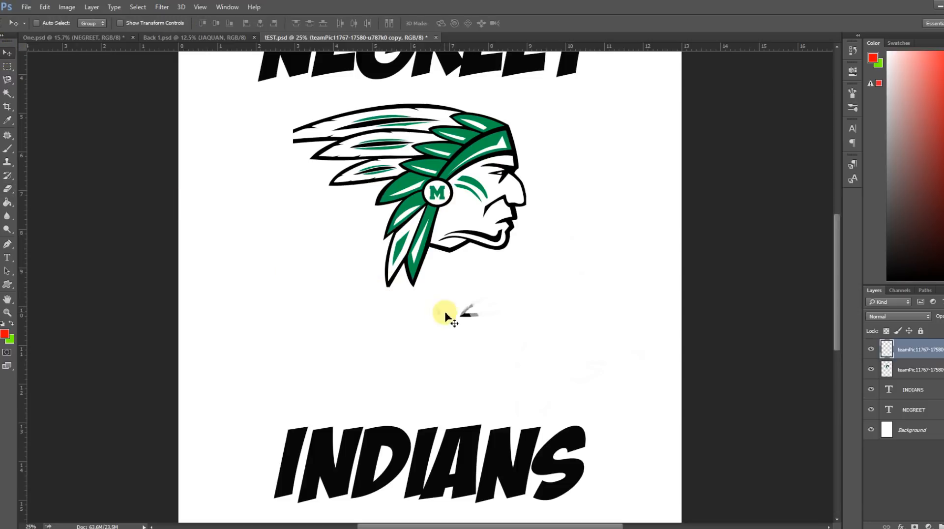
left_click_drag(464, 311, 421, 295)
left_click_drag(330, 246, 281, 139)
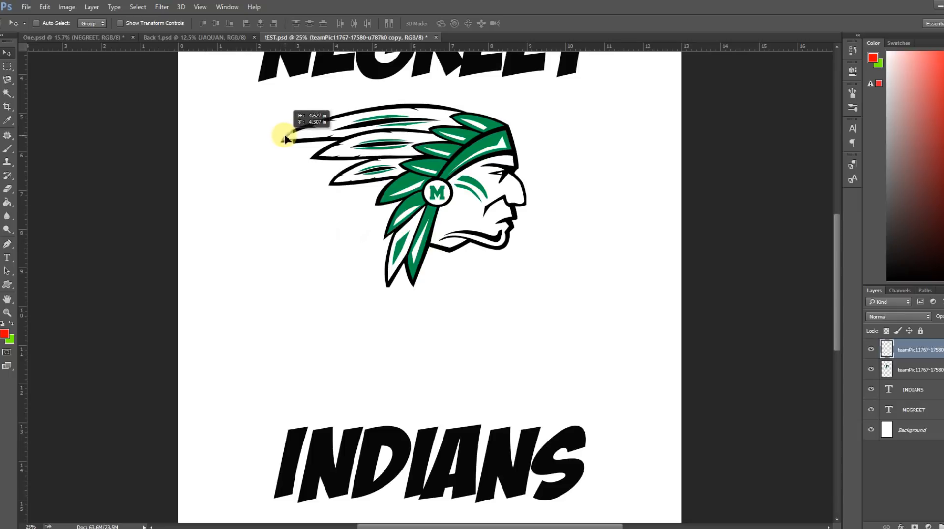
left_click_drag(284, 139, 285, 139)
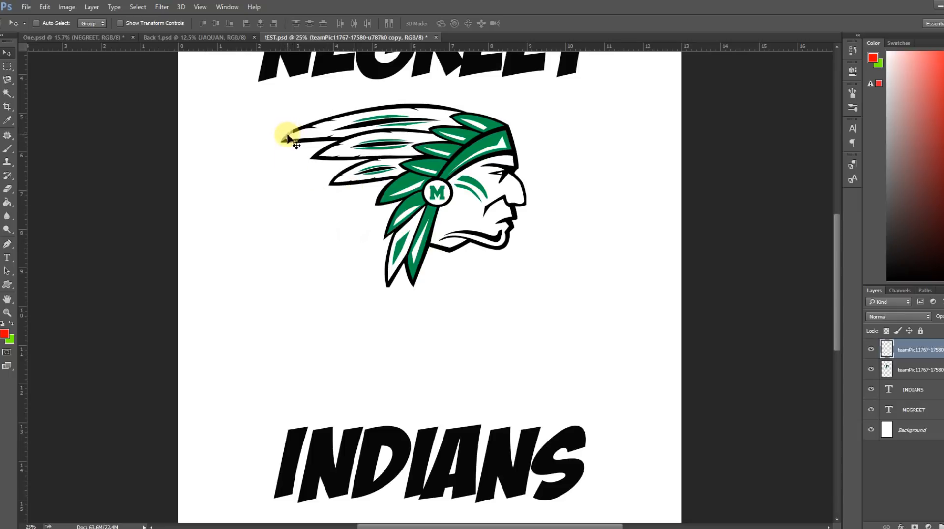
left_click_drag(838, 290, 837, 252)
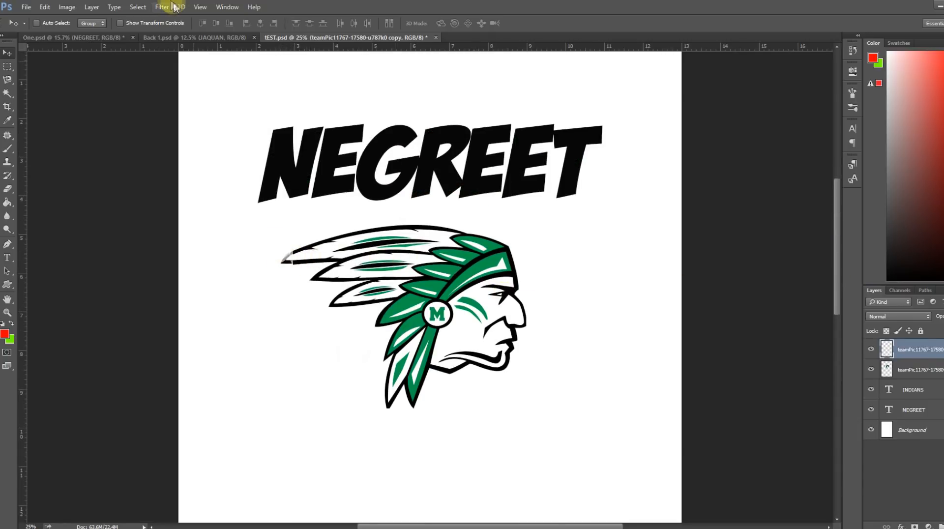
left_click(202, 8)
left_click(212, 98)
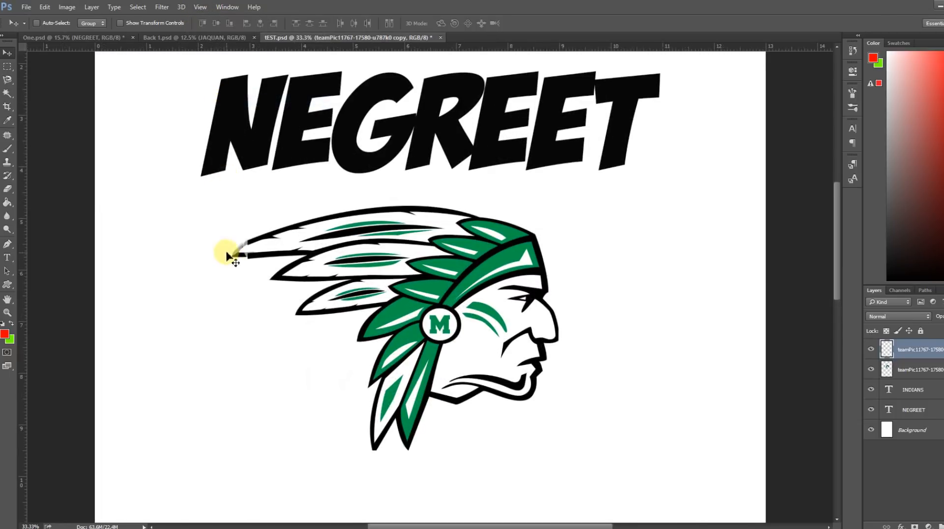
left_click_drag(233, 252, 232, 251)
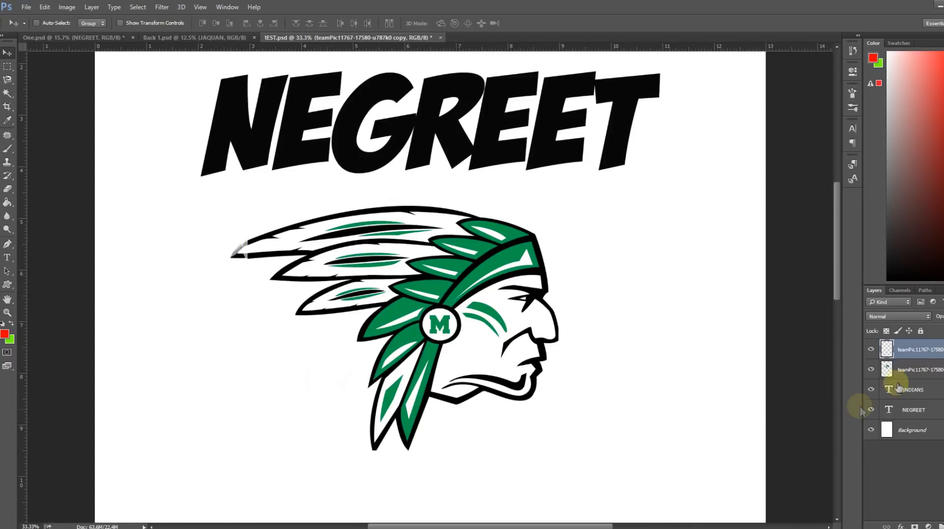
Add a black Color Overlay with Normal blend mode and 100% opacity to the feather tip layer.
right_click(909, 351)
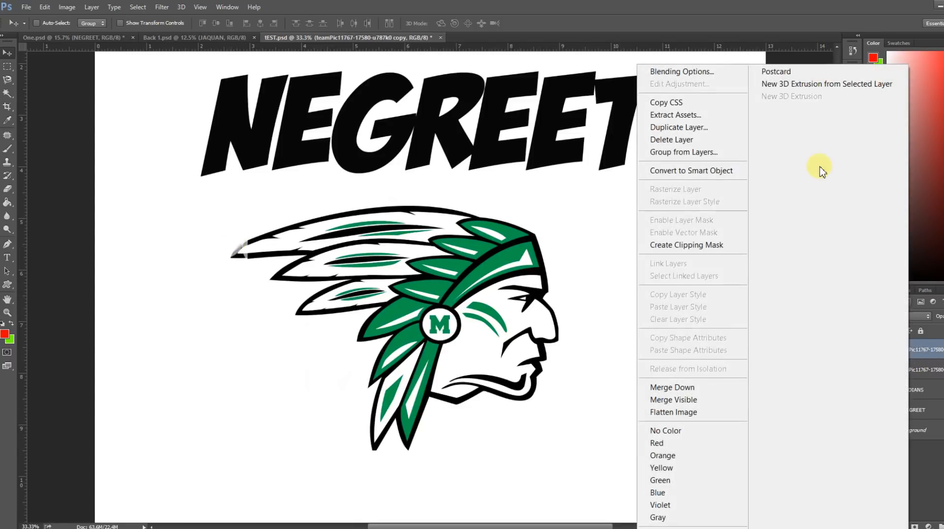
left_click(682, 72)
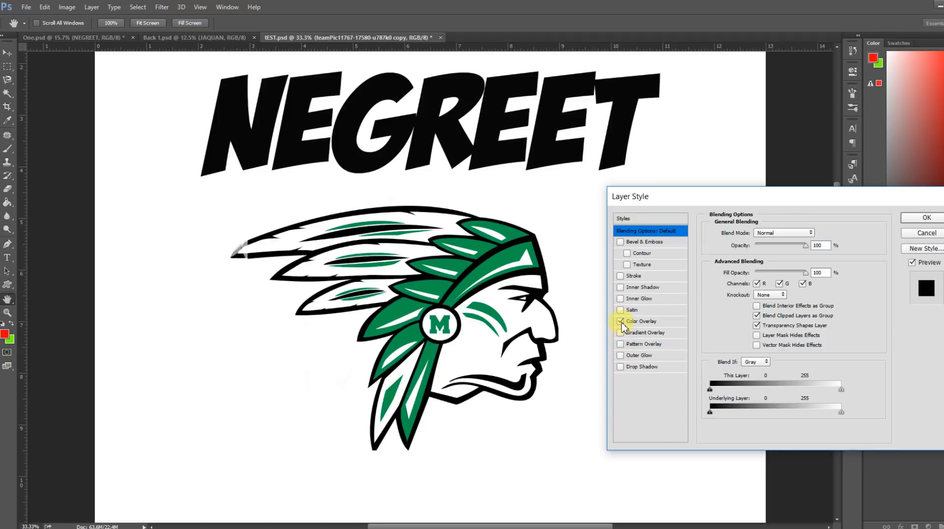
left_click(636, 322)
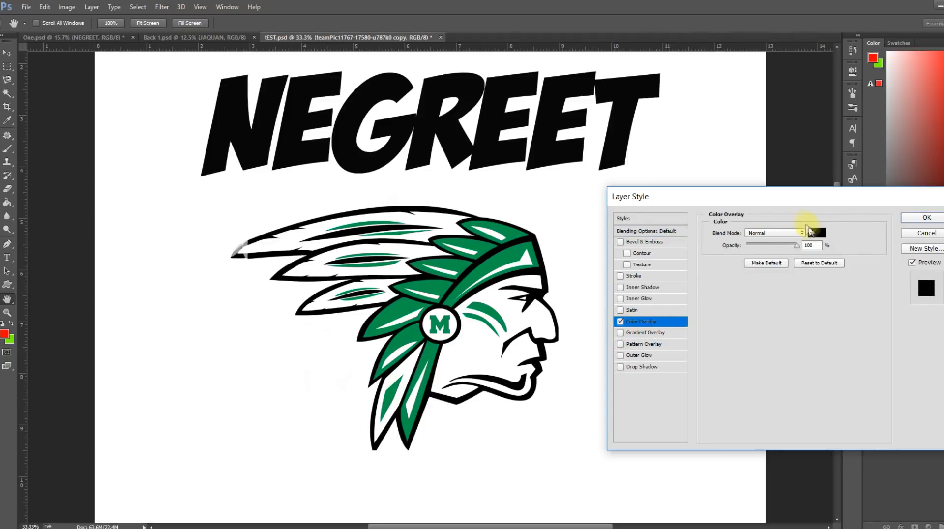
left_click(818, 233)
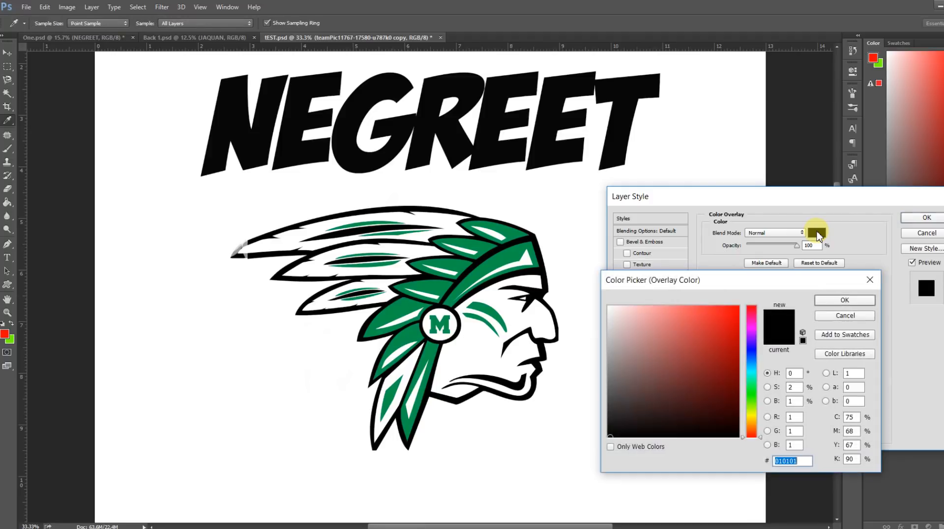
left_click(790, 345)
left_click(827, 301)
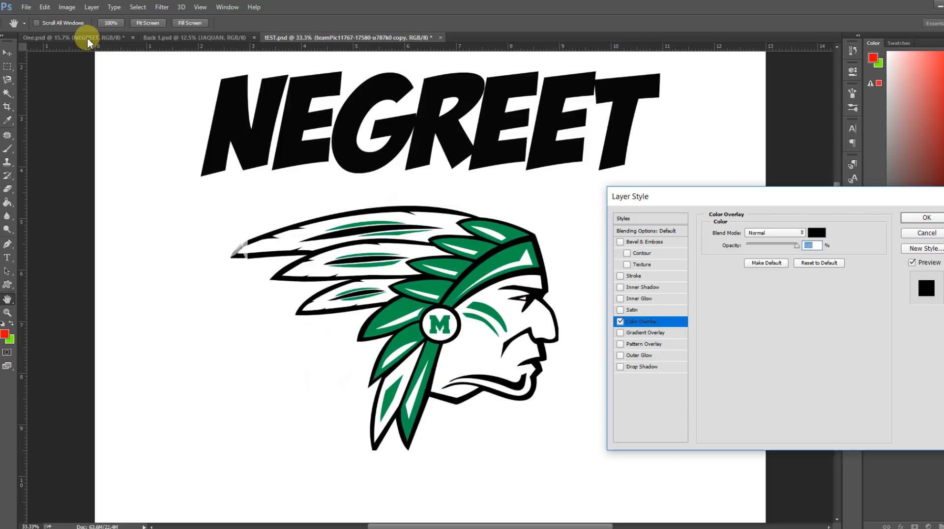
left_click(927, 218)
left_click(6, 51)
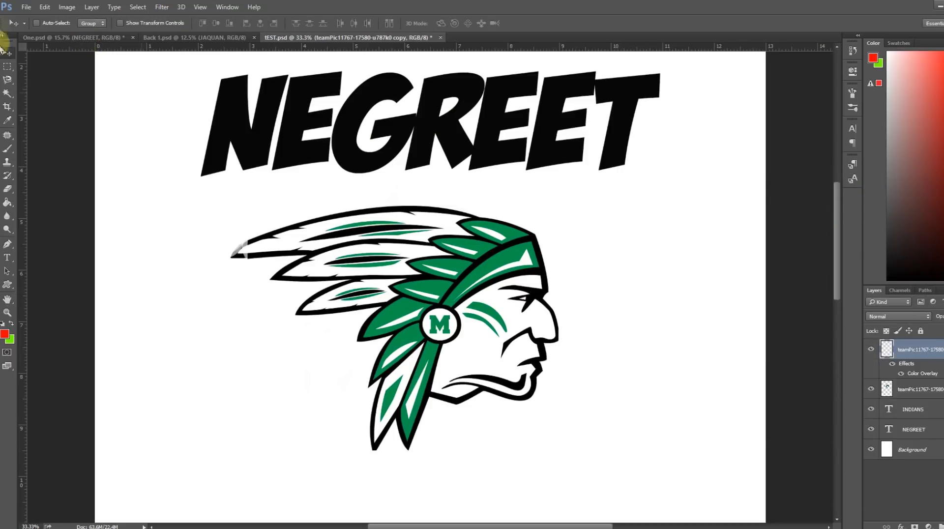
Examine the head, crossed tomahawks and basketball of the finished design in One.psd at 25% zoom.
left_click(49, 38)
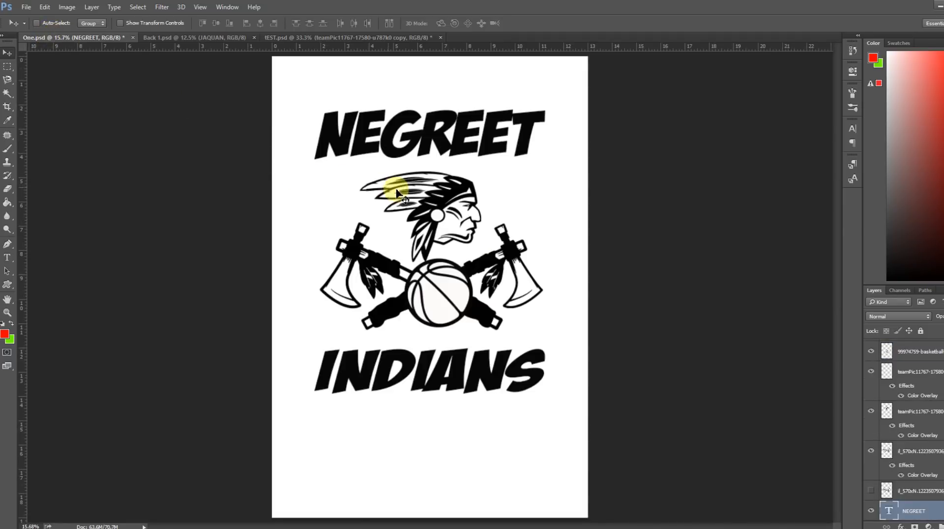
left_click(201, 7)
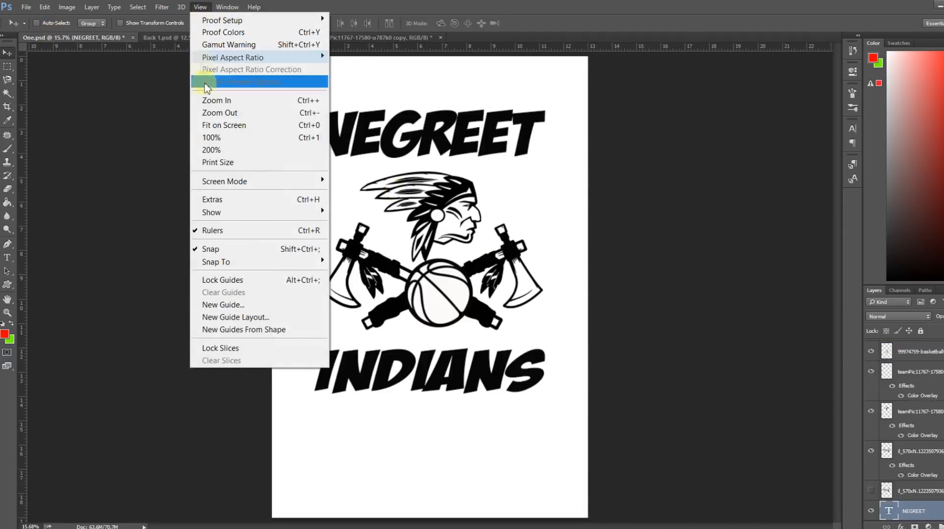
left_click(218, 106)
left_click(200, 7)
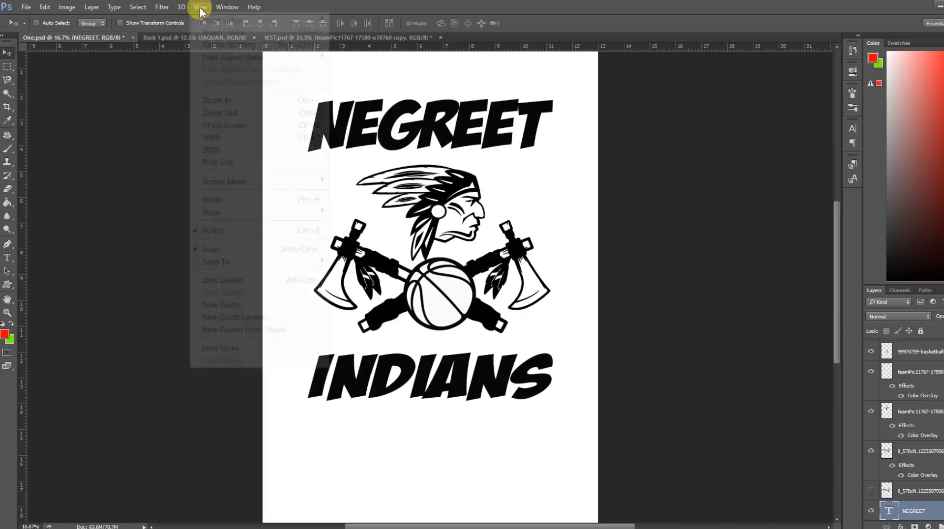
left_click(216, 101)
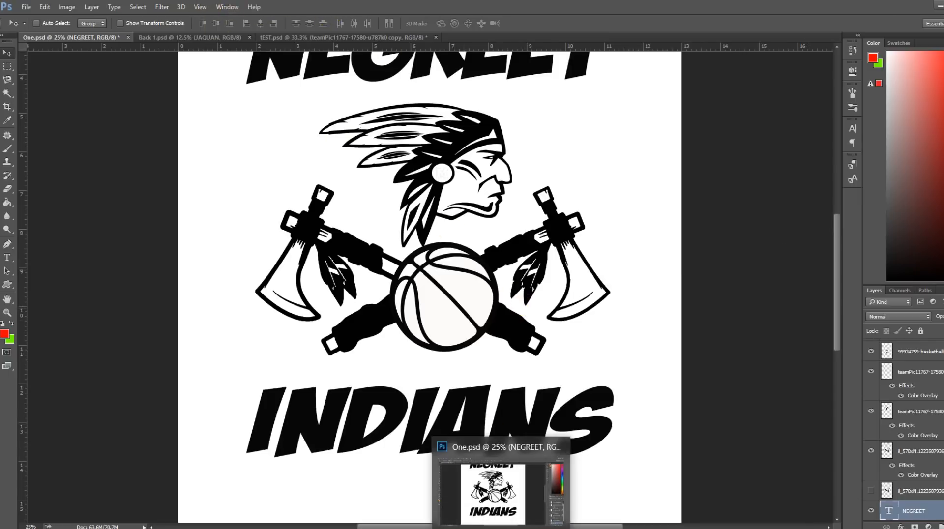
left_click(503, 528)
left_click(503, 528)
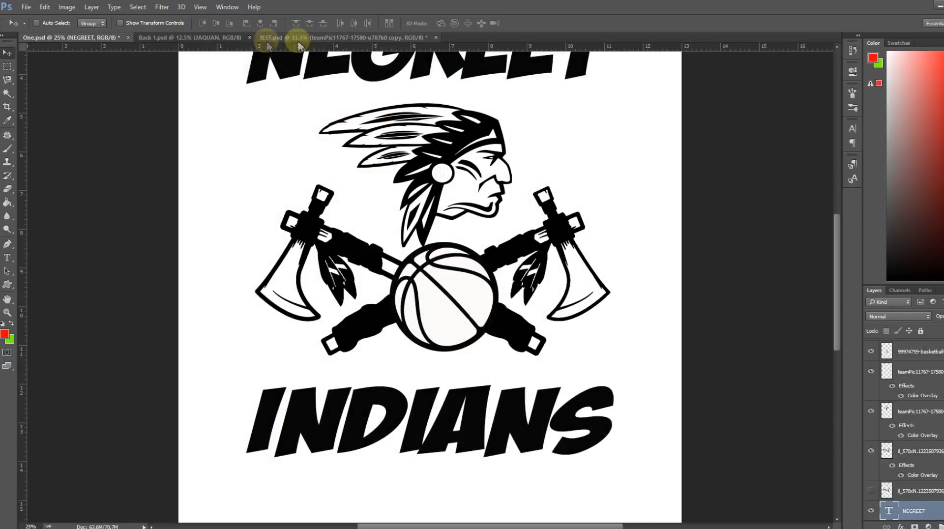
In tEST.psd, hide the INDIANS, NEGREET and Background layers so only the Indian head and feather tip show.
left_click(384, 41)
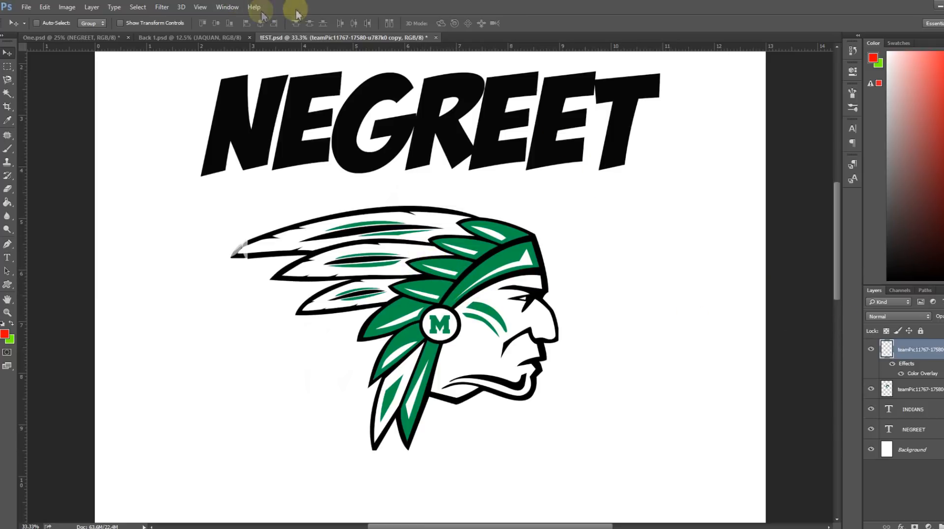
left_click(201, 8)
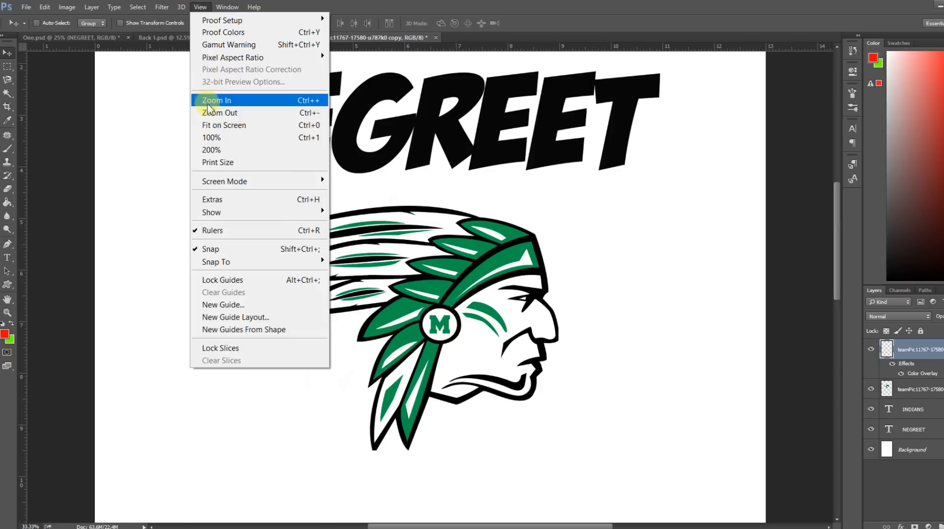
left_click(213, 125)
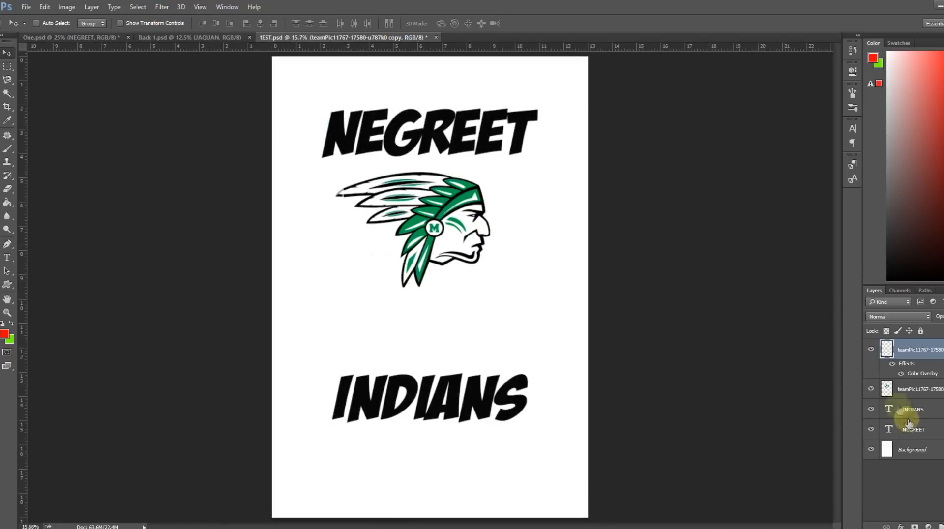
left_click(872, 389)
left_click(871, 389)
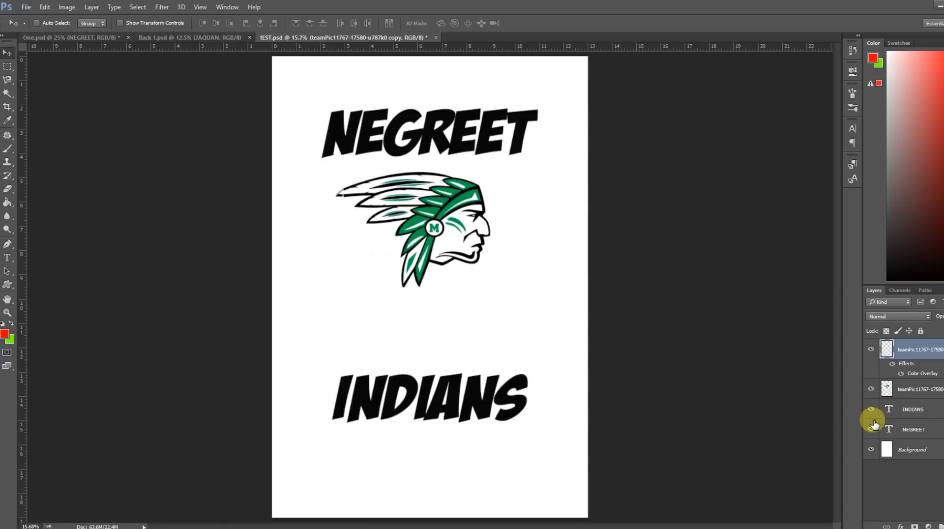
left_click(870, 410)
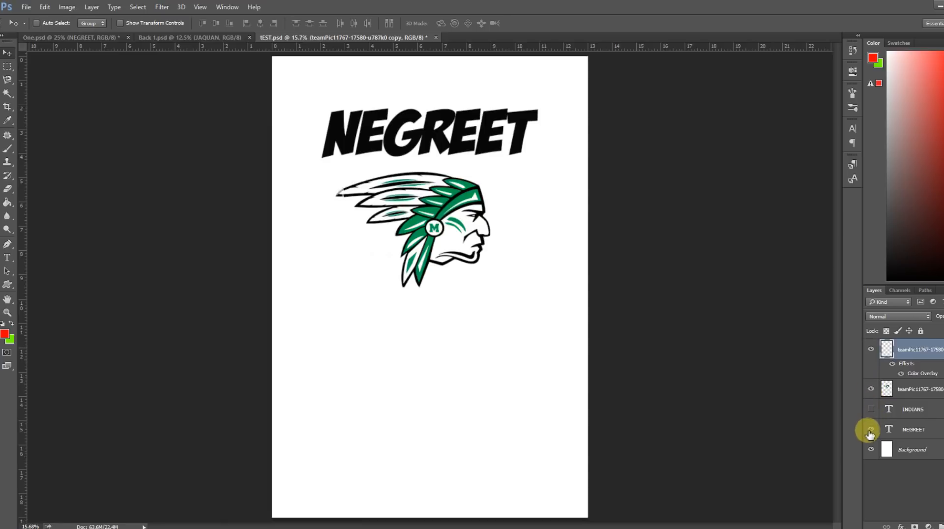
left_click(870, 431)
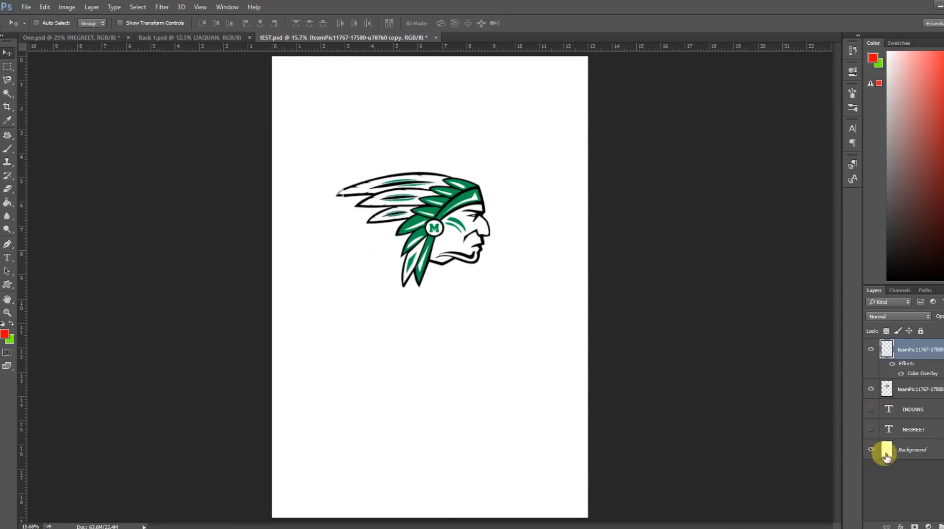
left_click(871, 449)
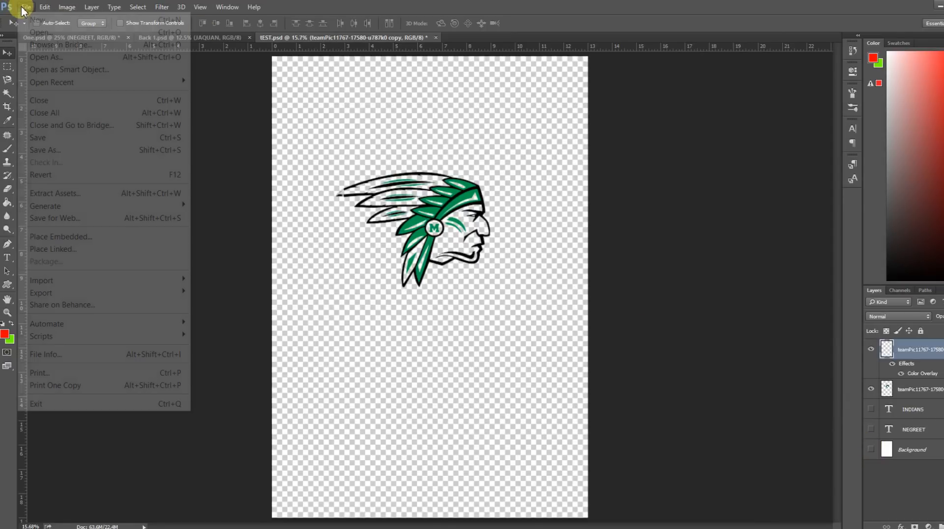
Save the isolated head as a layered Photoshop file named hEAD in the Negreet Shirt folder.
left_click(45, 151)
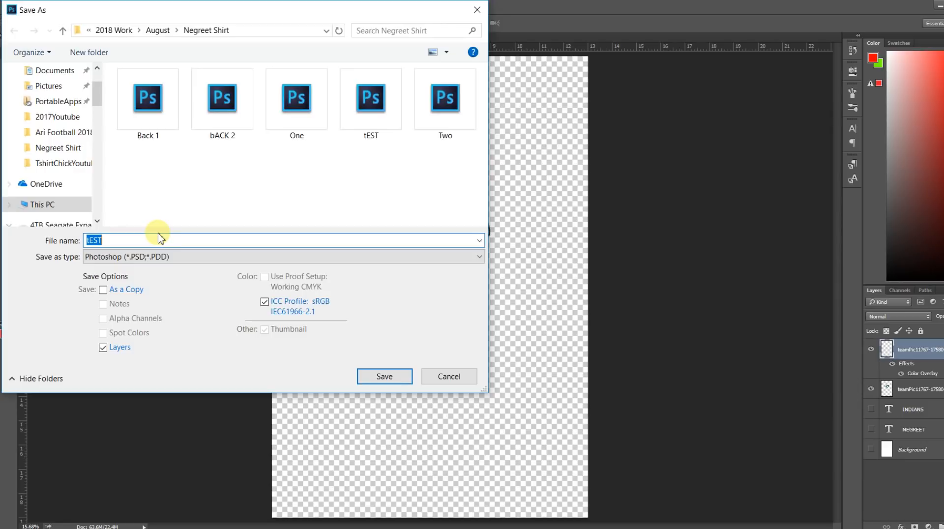
type("hEAD")
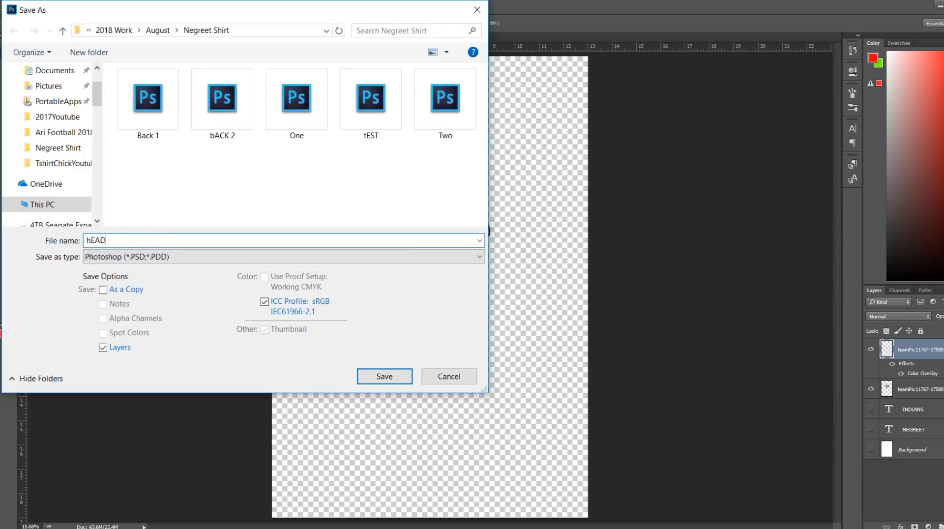
left_click(386, 376)
left_click(895, 223)
Place the saved hEAD Photoshop file from the Negreet Shirt folder as an embedded smart object.
left_click(27, 8)
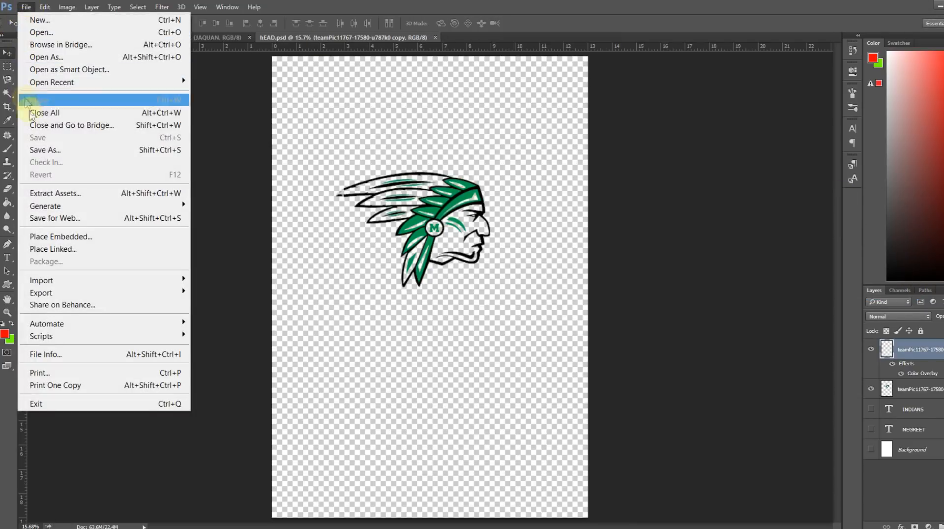
left_click(114, 237)
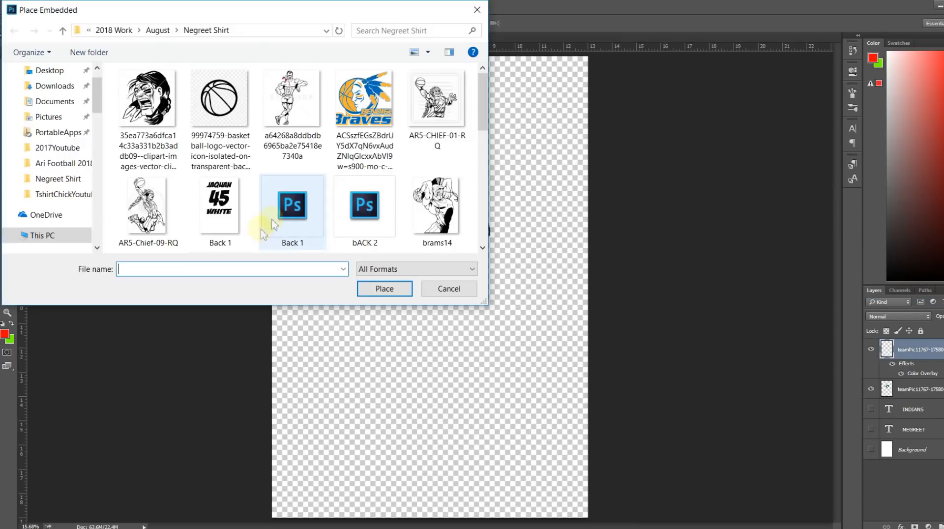
left_click(365, 212)
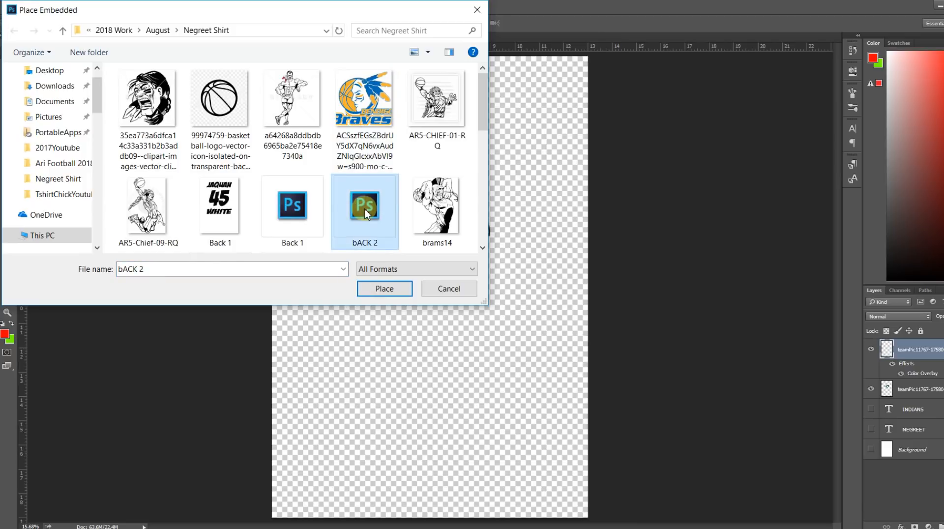
key("h")
left_click(148, 177)
left_click(384, 290)
key("Return")
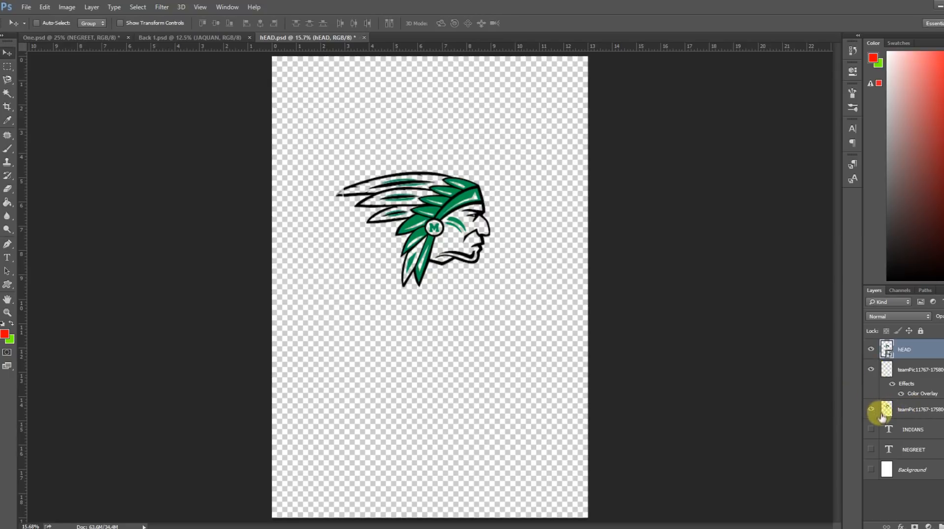
Hide the two original teamPic head layers and show the NEGREET and INDIANS text layers.
left_click(871, 410)
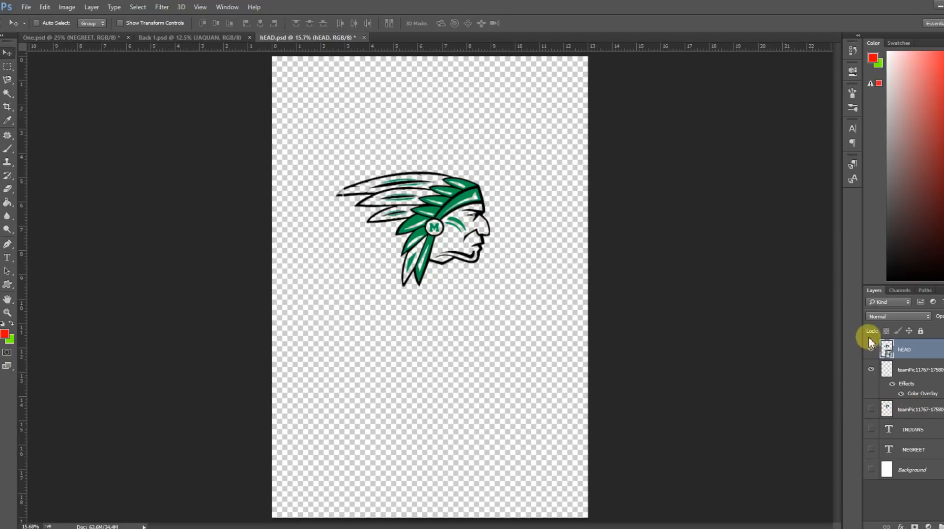
left_click(871, 370)
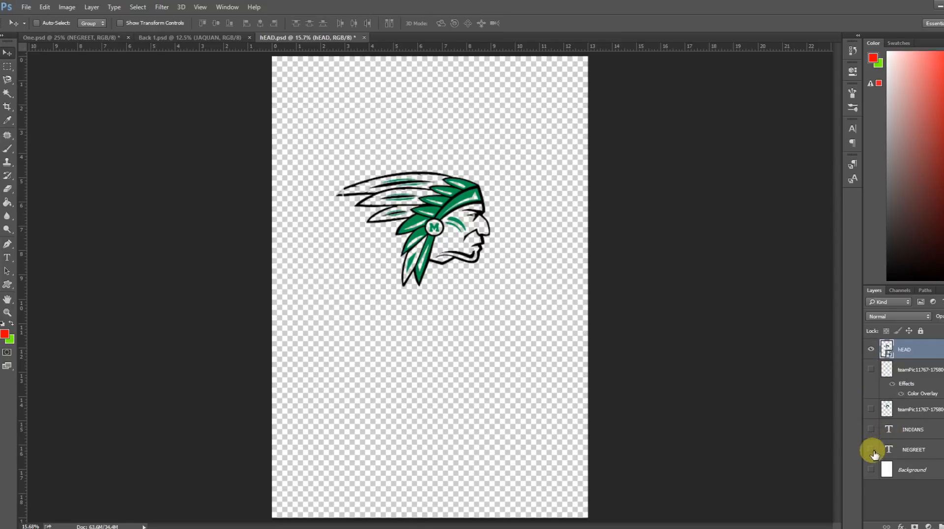
left_click(871, 450)
left_click(871, 429)
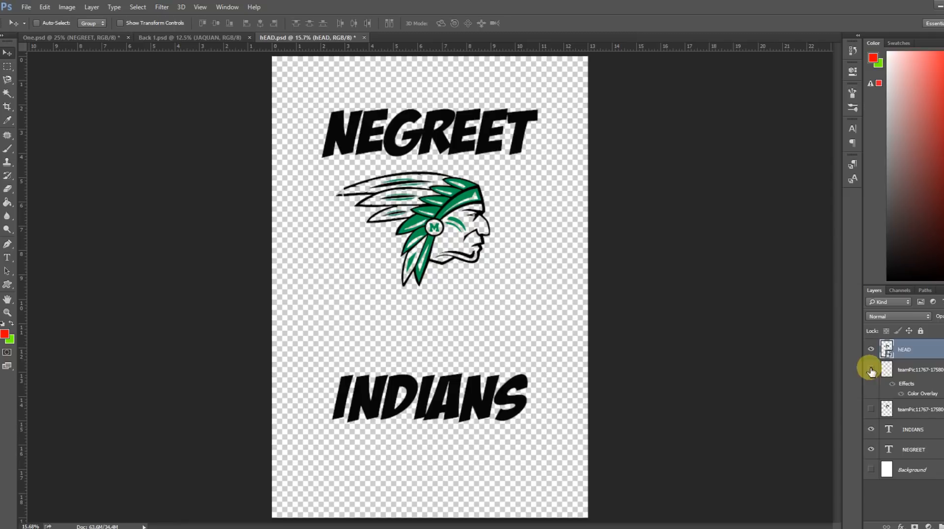
Add a black Color Overlay with Normal blend mode and 100% opacity to the hEAD layer, and show the feather tip and Background layers.
right_click(905, 349)
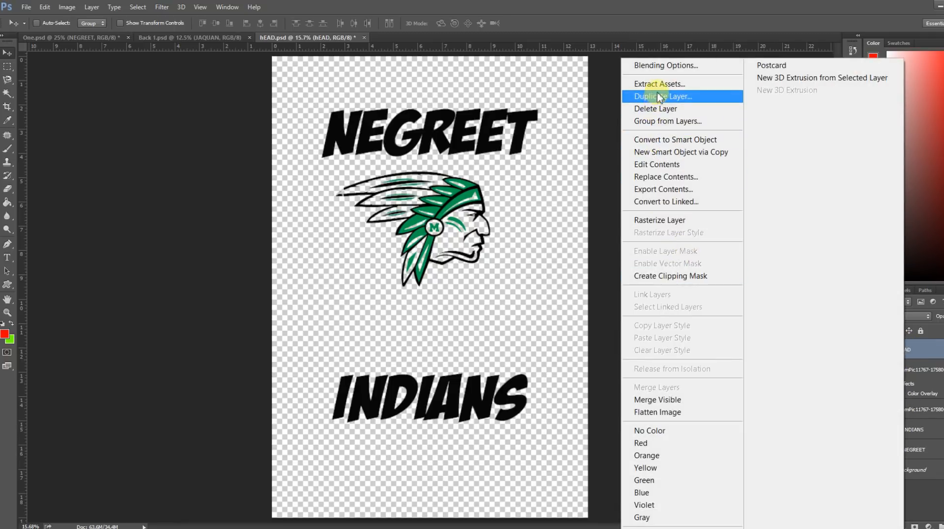
left_click(98, 35)
left_click(99, 36)
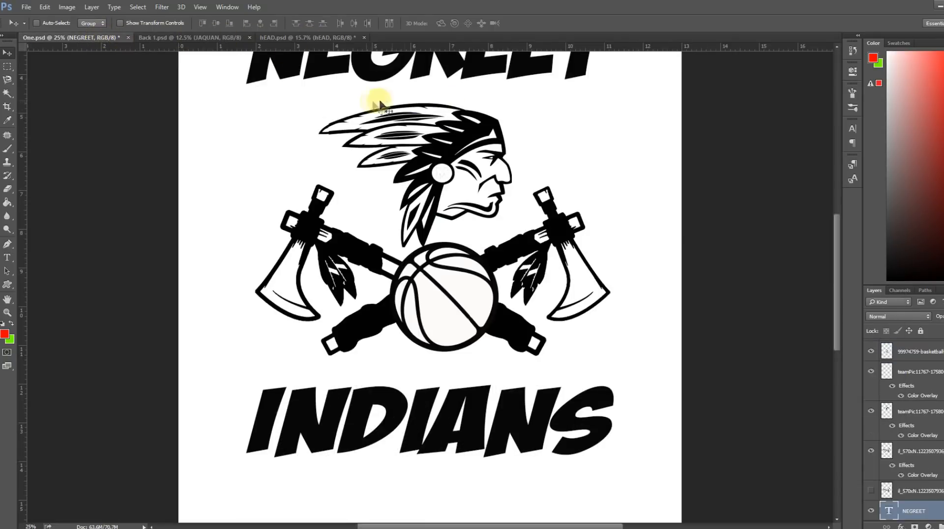
left_click(276, 37)
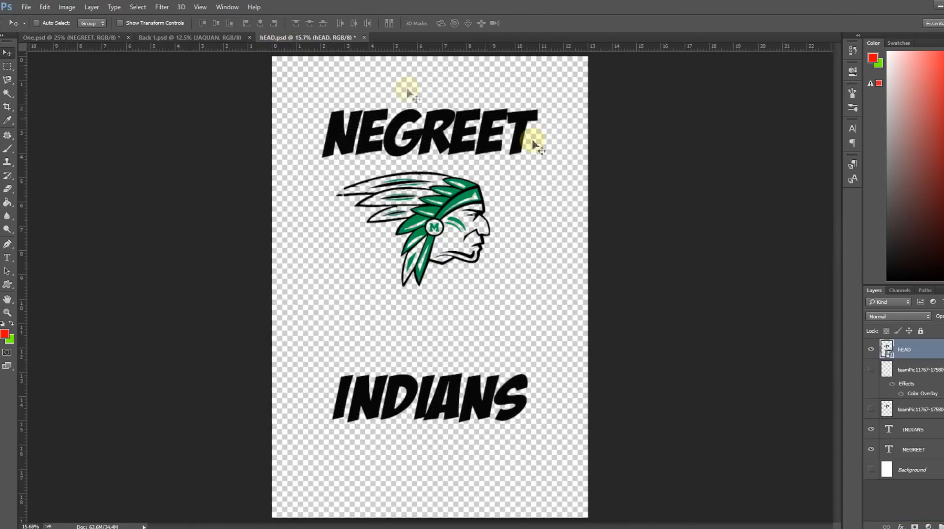
right_click(906, 353)
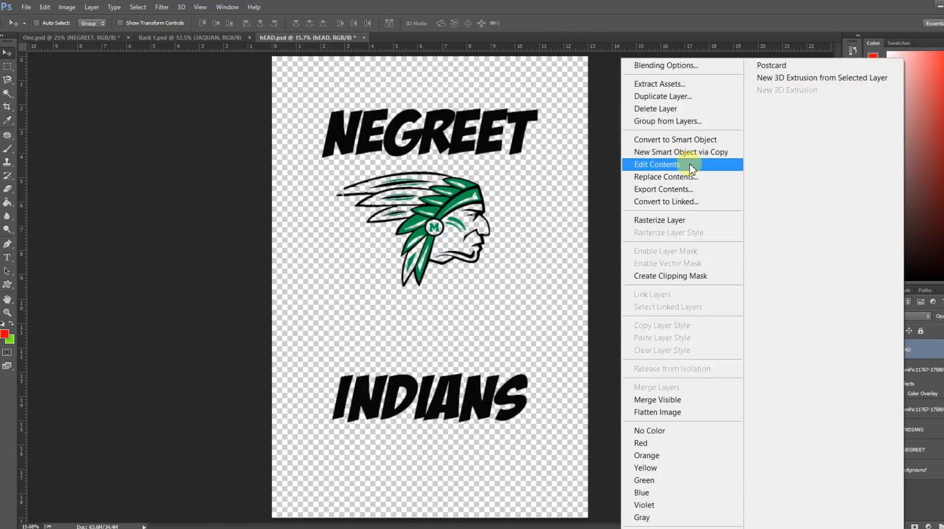
left_click(645, 73)
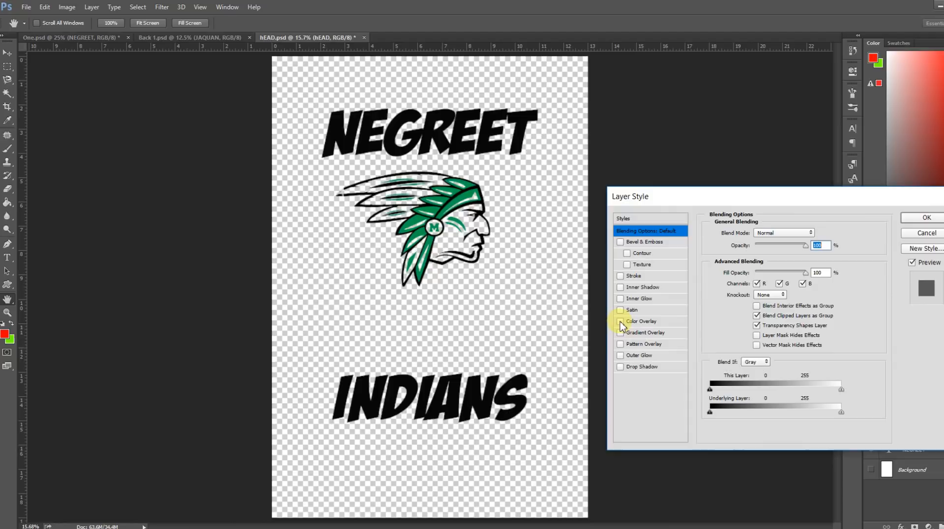
left_click(621, 322)
left_click(640, 322)
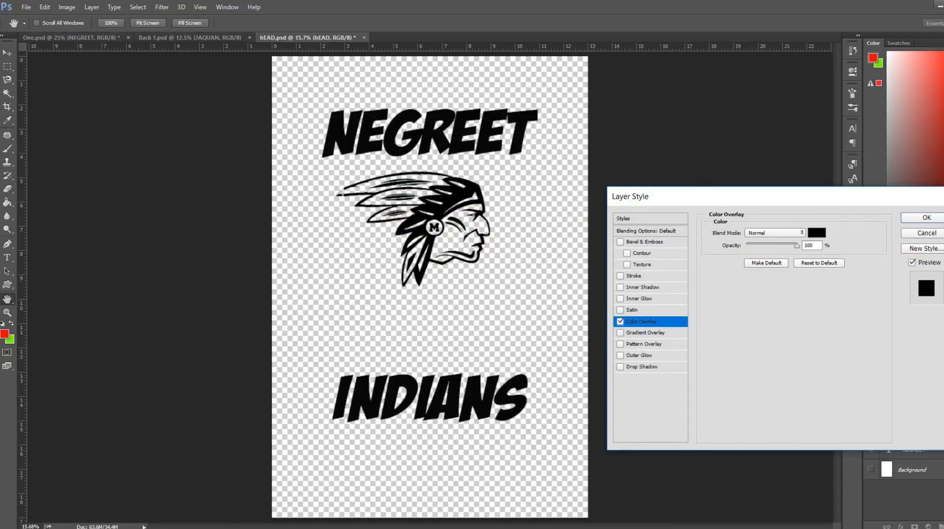
left_click(926, 218)
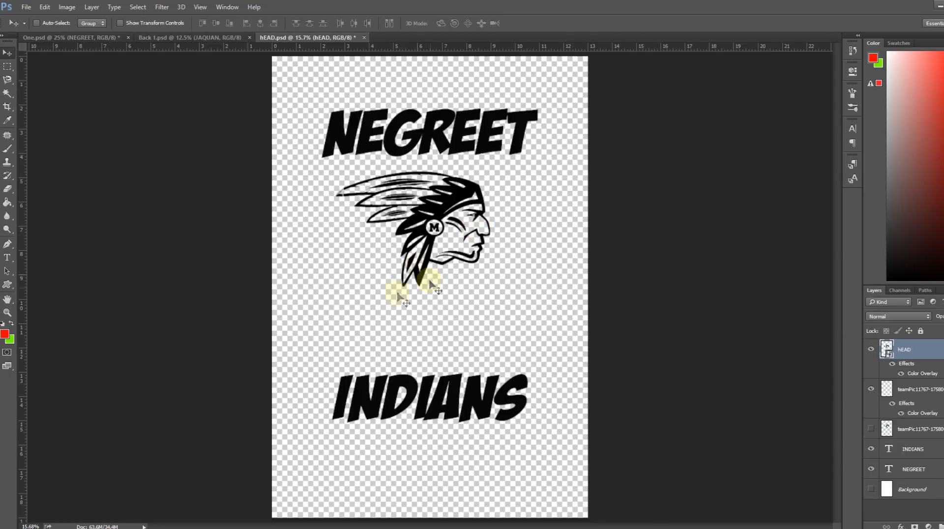
left_click(871, 489)
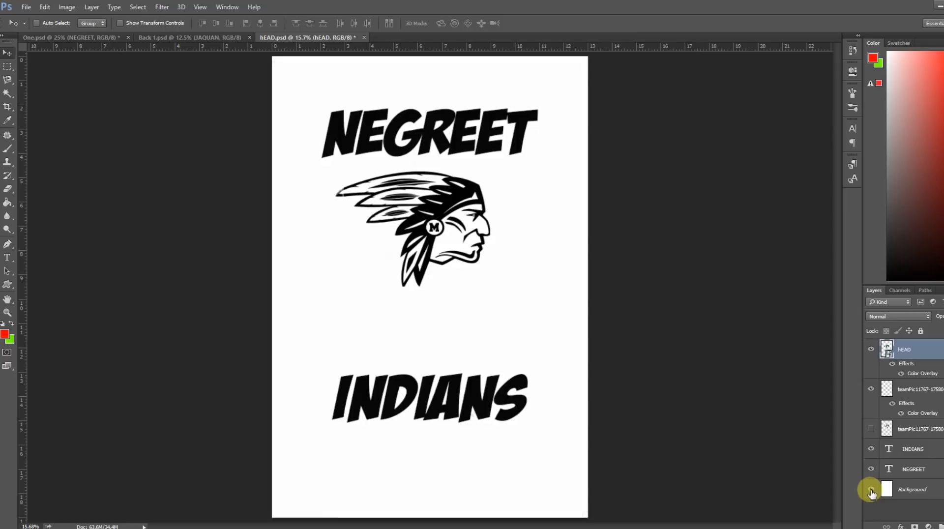
Place the crossed tomahawks image il_570xN.1223507936_1e03 from the Negreet Shirt folder as an embedded object.
left_click(26, 7)
left_click(48, 238)
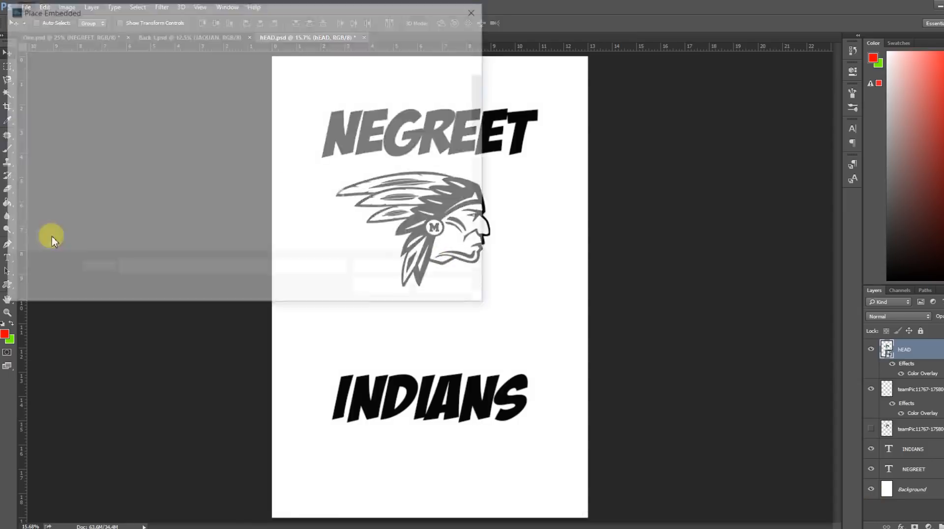
scroll(482, 153, "down", 1)
left_click_drag(481, 153, 466, 271)
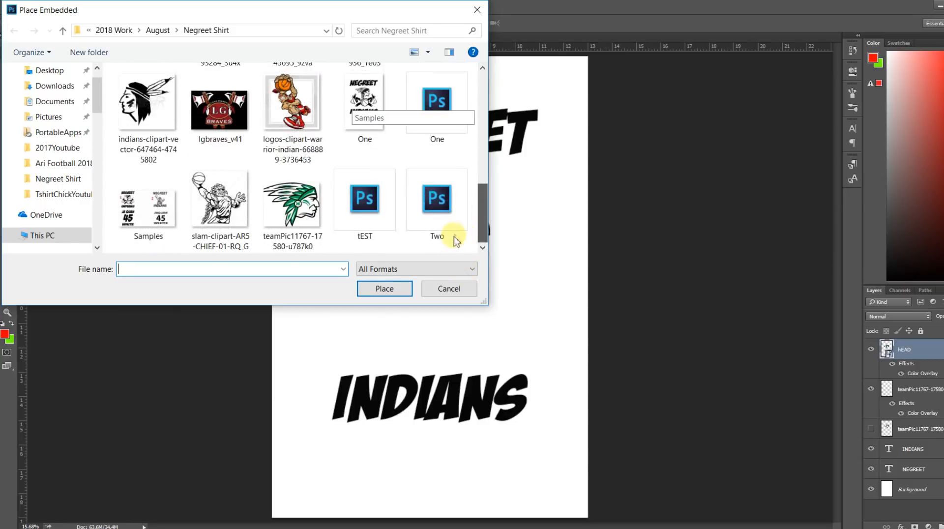
left_click_drag(470, 231, 473, 174)
left_click(364, 148)
left_click(384, 289)
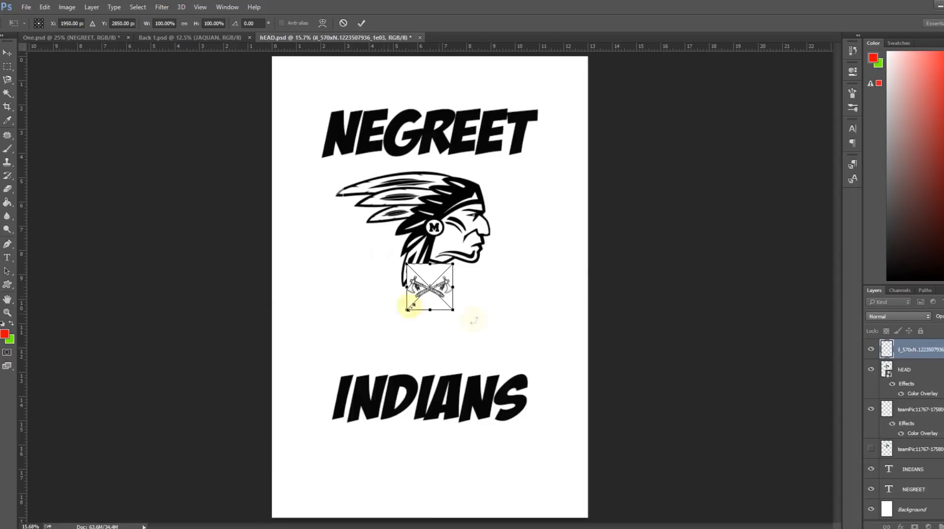
Scale the crossed tomahawks proportionally to about 352% and position them between the Indian head and the INDIANS text.
mouse_move(448, 310)
left_mouse_down()
mouse_move(373, 309)
mouse_move(366, 339)
left_mouse_up()
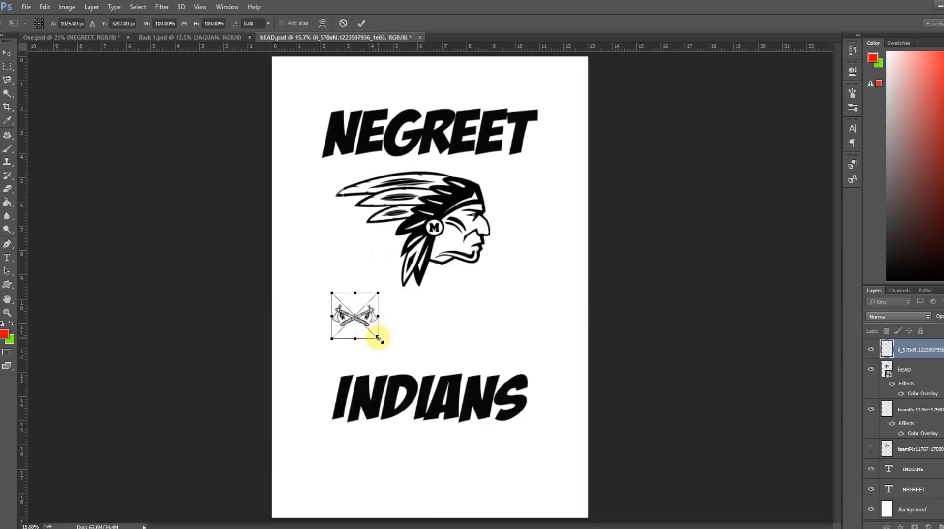
mouse_move(376, 338)
left_mouse_down()
mouse_move(484, 396)
mouse_move(466, 427)
left_mouse_up()
mouse_move(402, 409)
left_mouse_down()
mouse_move(428, 386)
mouse_move(394, 362)
left_mouse_up()
left_click_drag(469, 372, 449, 373)
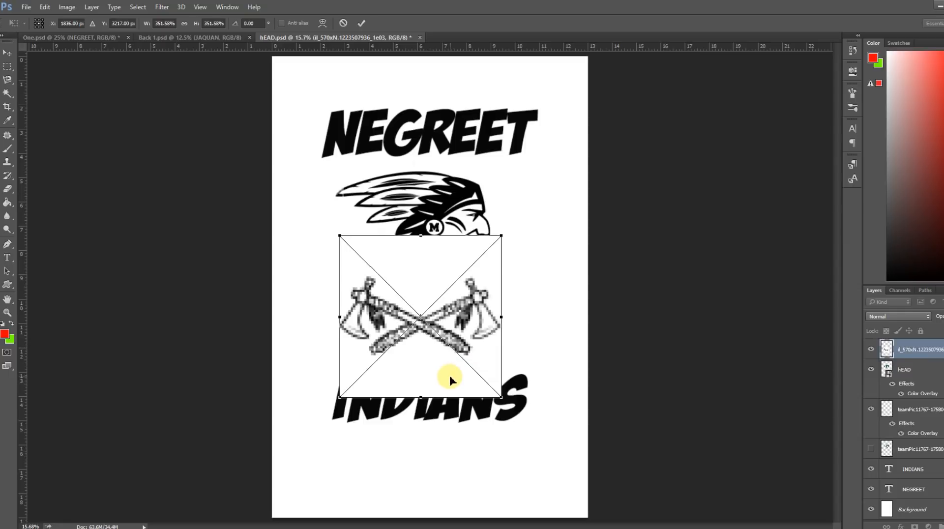
key("Return")
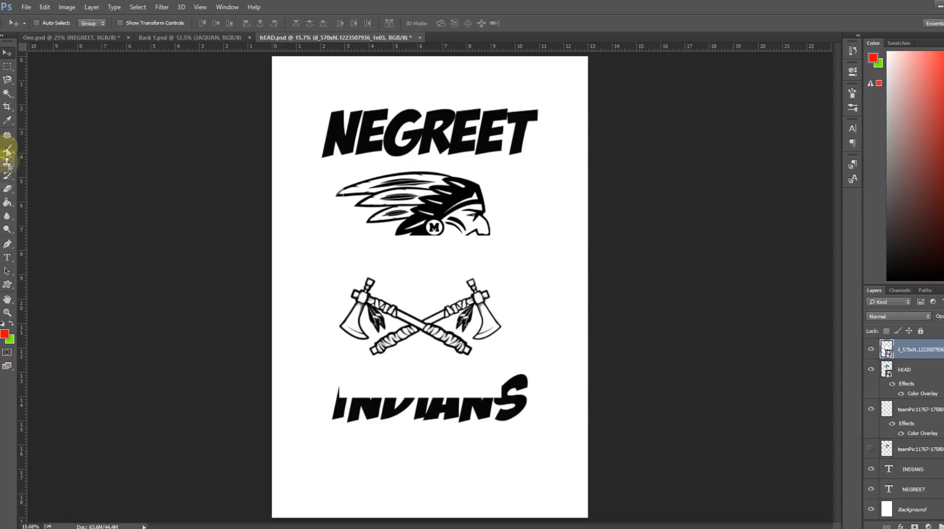
Rasterize the placed crossed tomahawks smart object so its pixels can be edited.
left_click(8, 94)
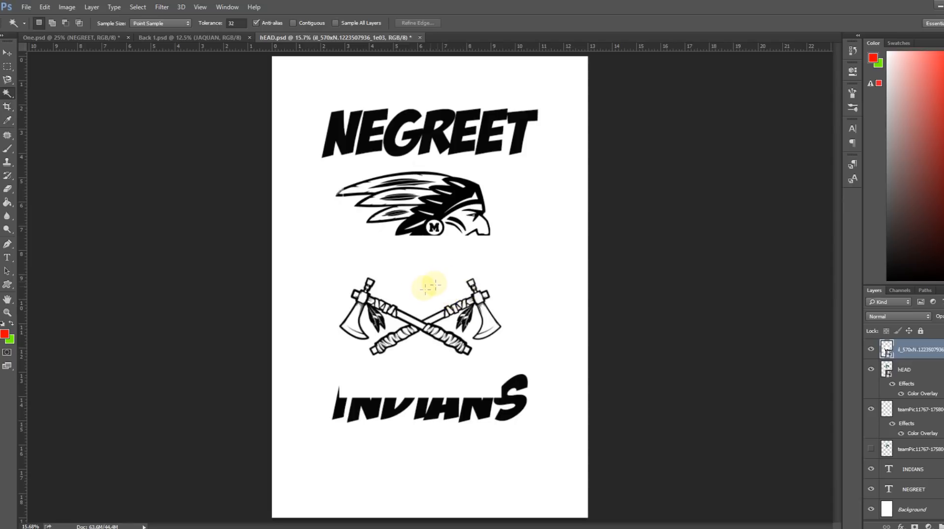
left_click(10, 191)
left_click(306, 311)
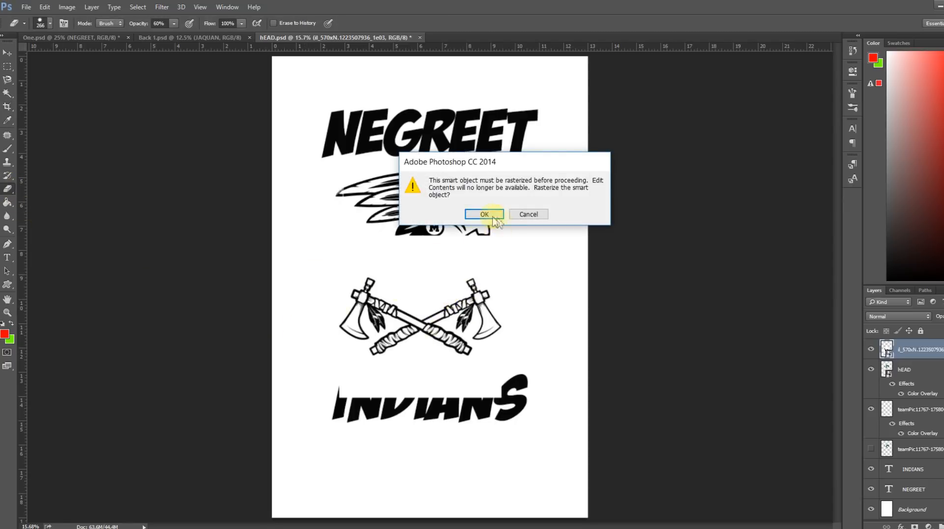
left_click(485, 214)
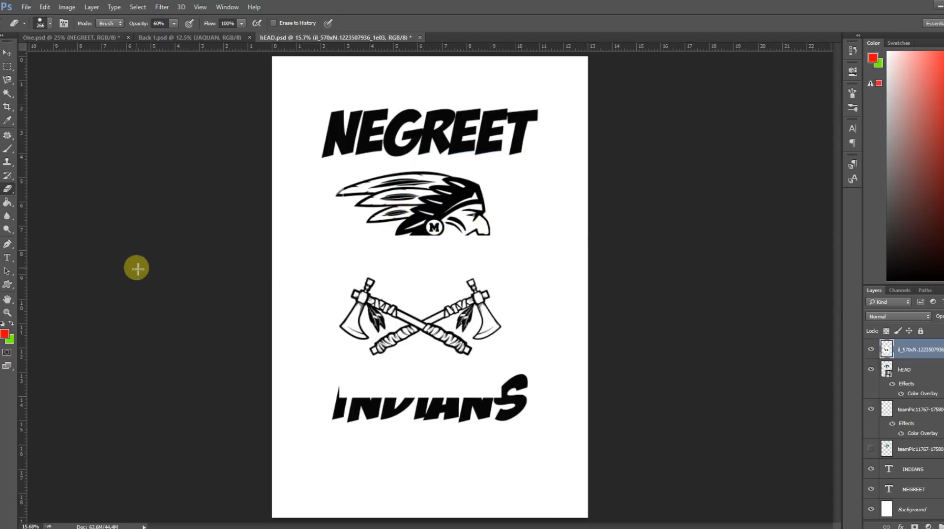
Select the tomahawks' white background with the non-contiguous Magic Wand at tolerance 32, cut it to its own layer and delete that layer.
left_click(7, 93)
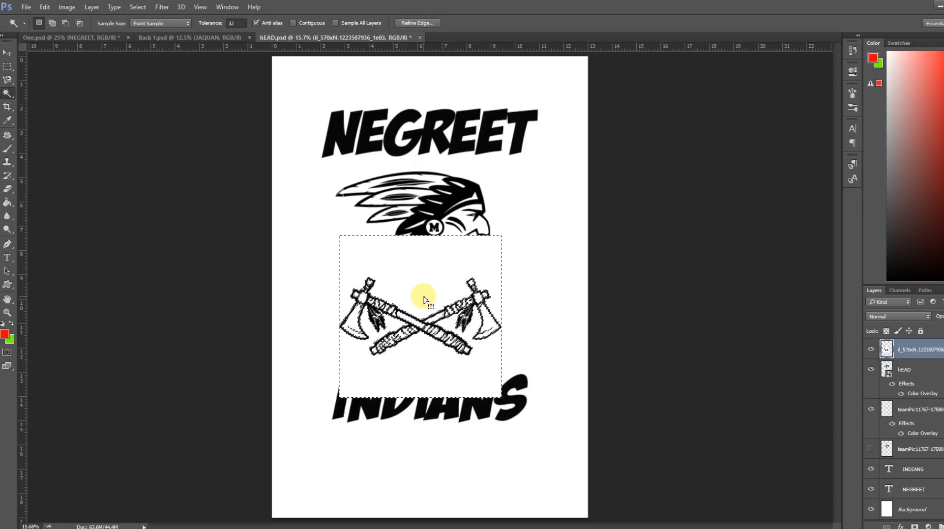
right_click(424, 299)
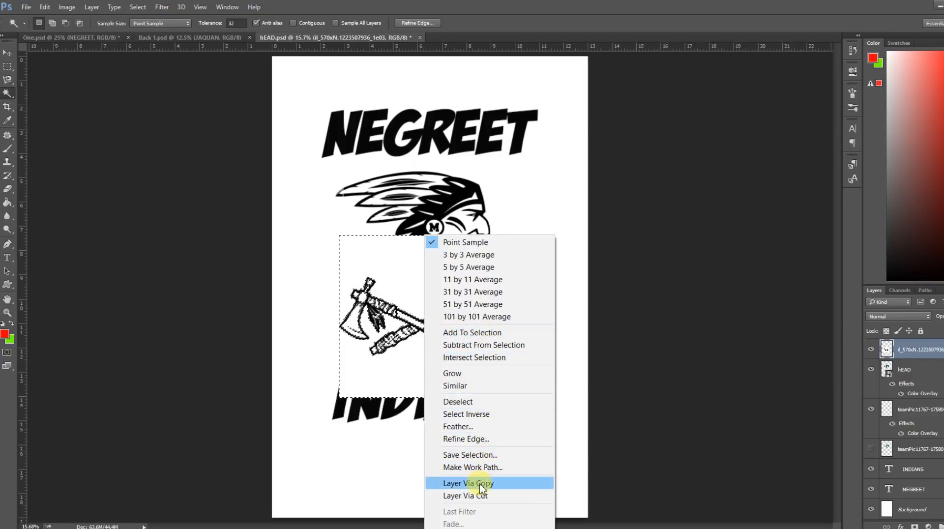
left_click(488, 497)
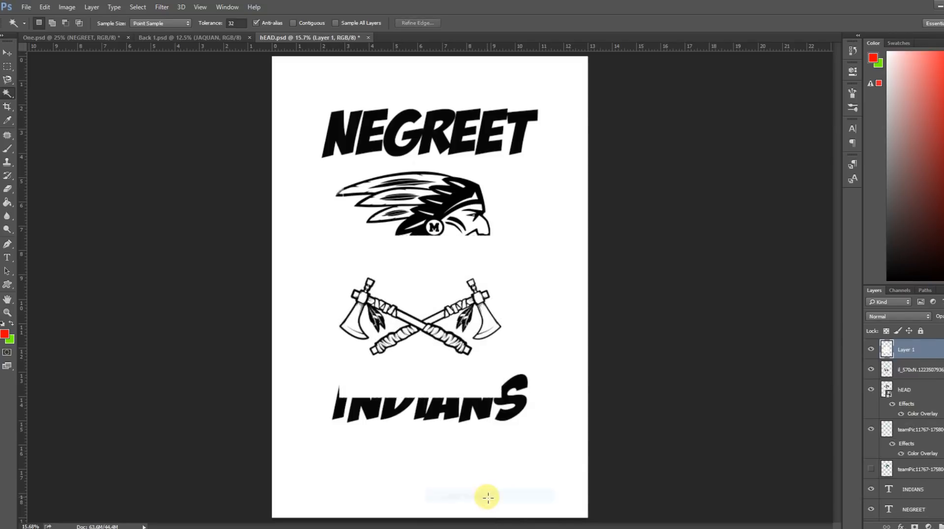
left_click(871, 352)
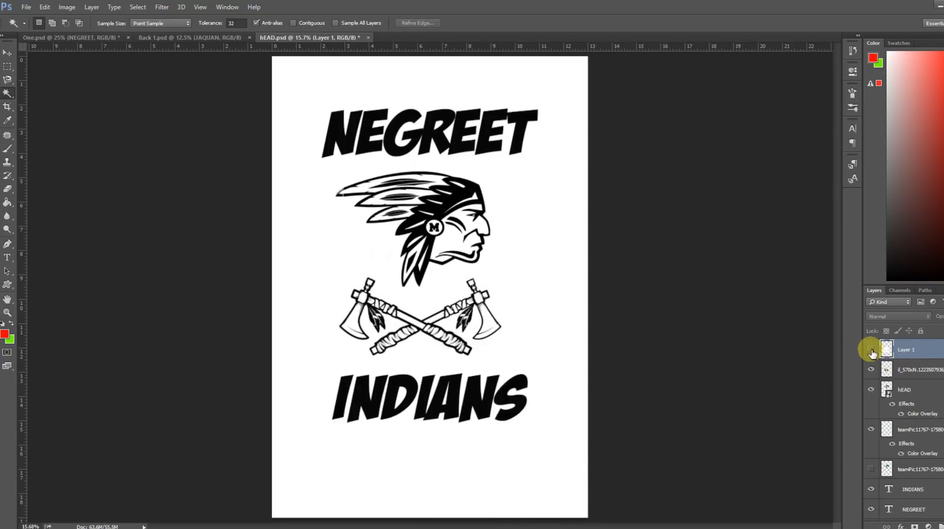
left_click(872, 352)
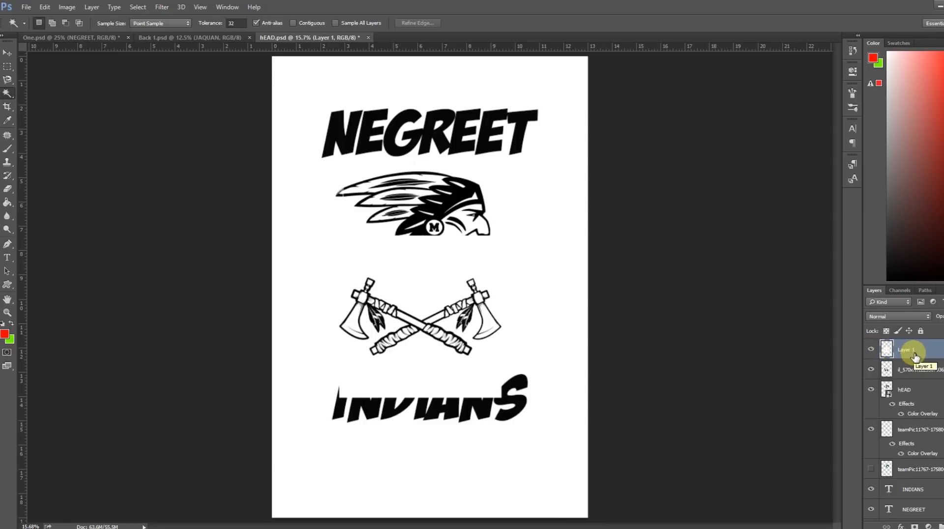
key("Delete")
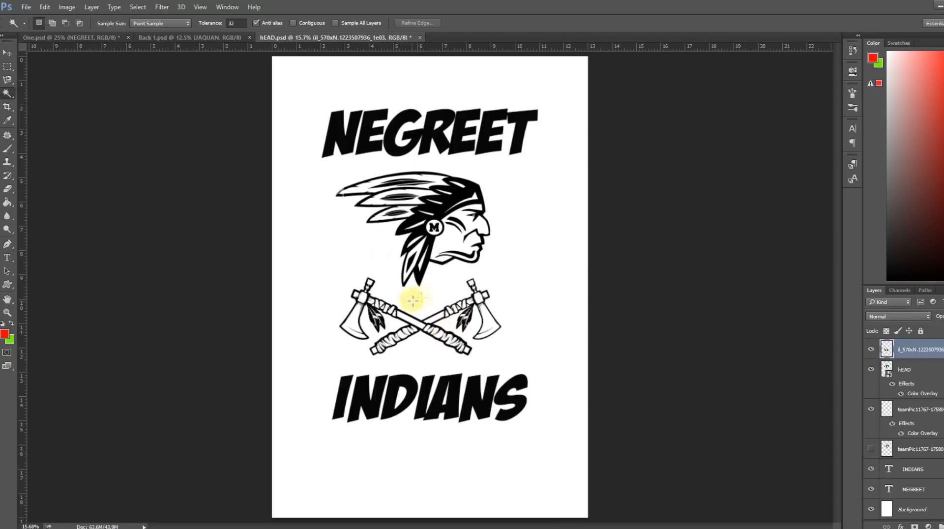
Scale the crossed tomahawks to about 120% and center them horizontally between the Indian head and the INDIANS text.
left_click(44, 8)
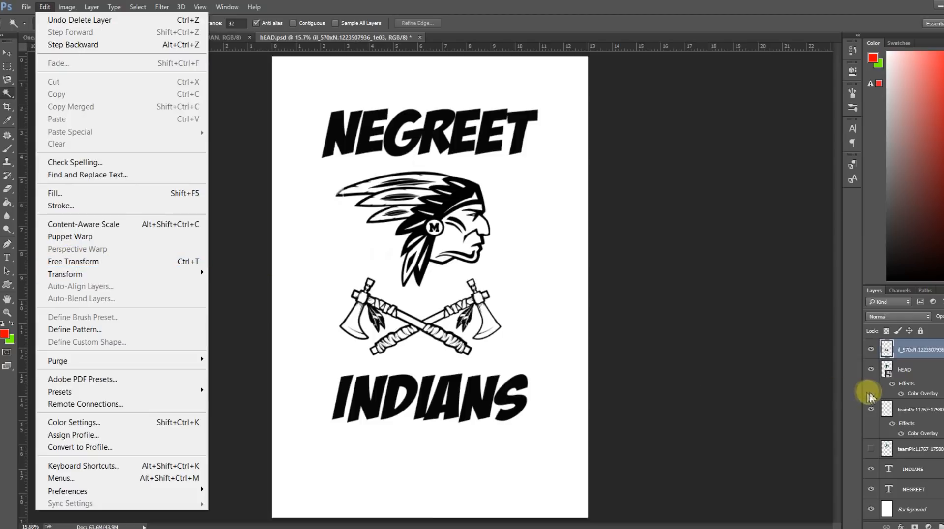
left_click(872, 350)
left_click(871, 350)
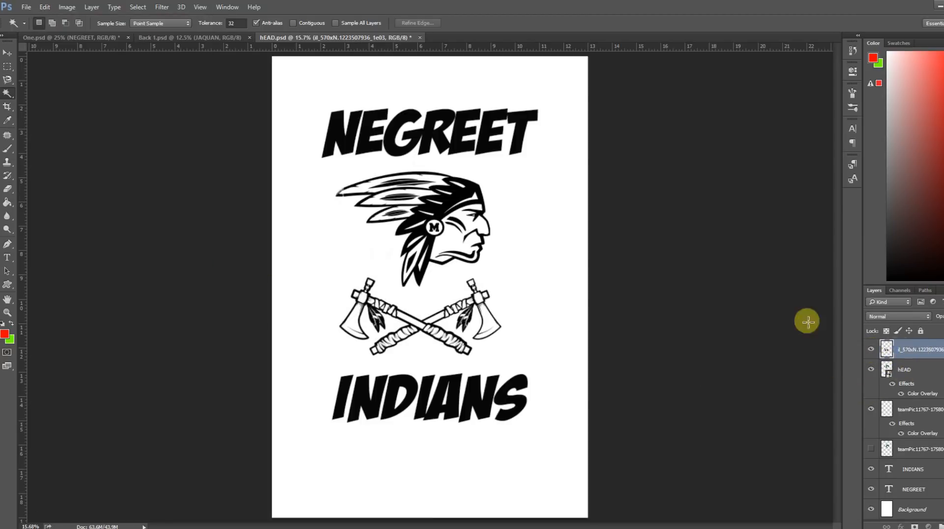
left_click(45, 10)
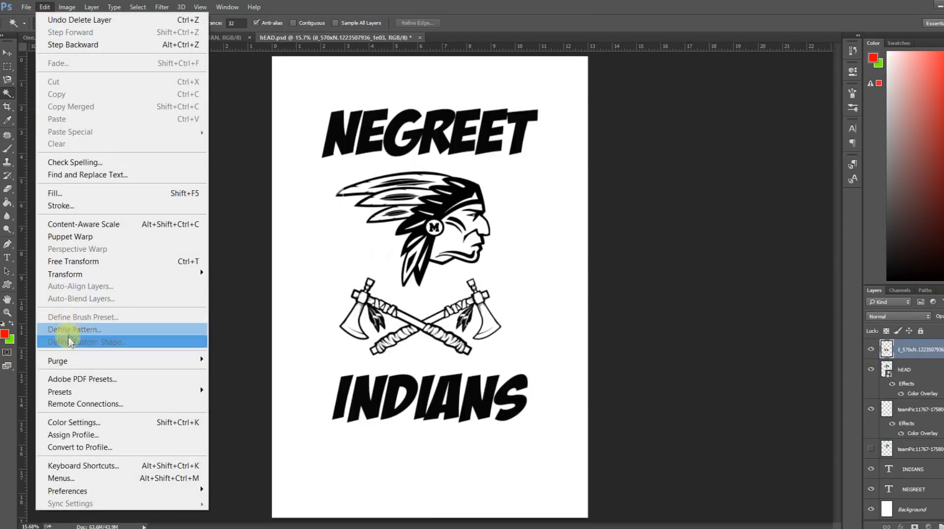
left_click(75, 261)
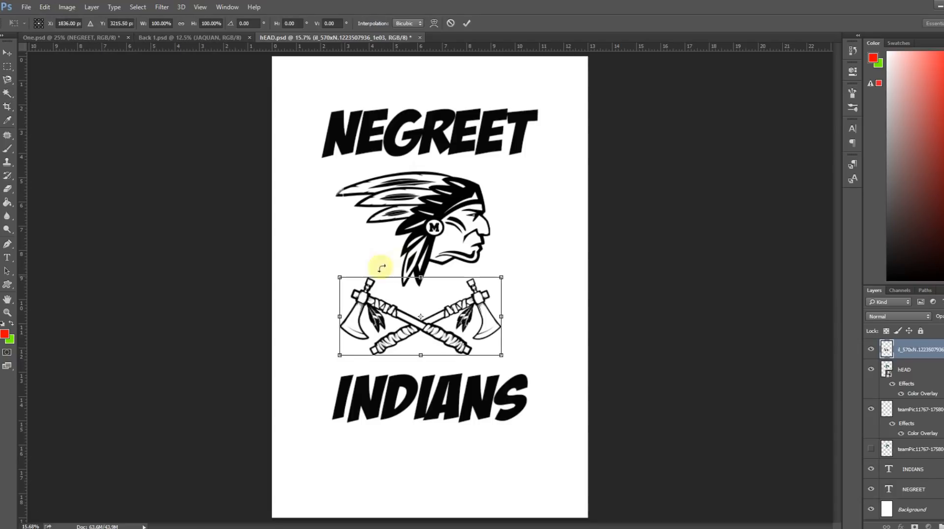
left_click_drag(501, 277, 536, 265)
left_click_drag(447, 287, 439, 291)
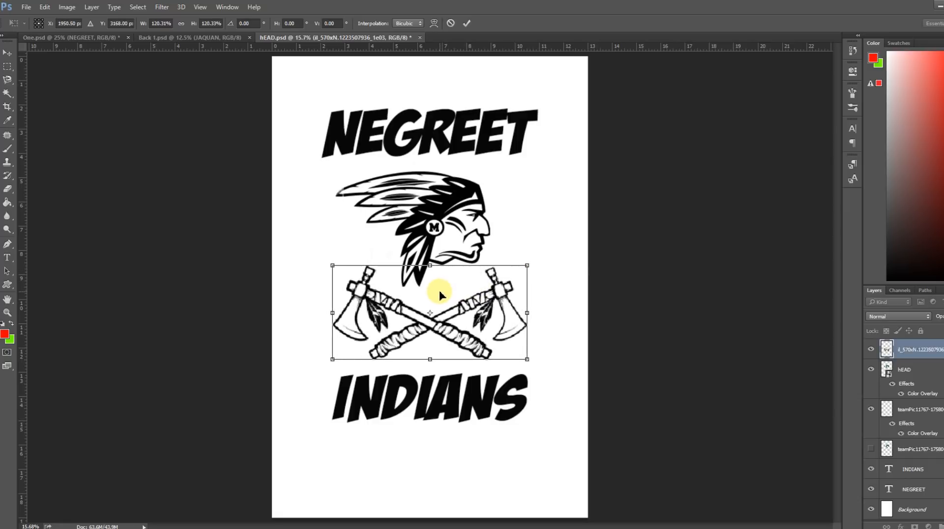
key("w")
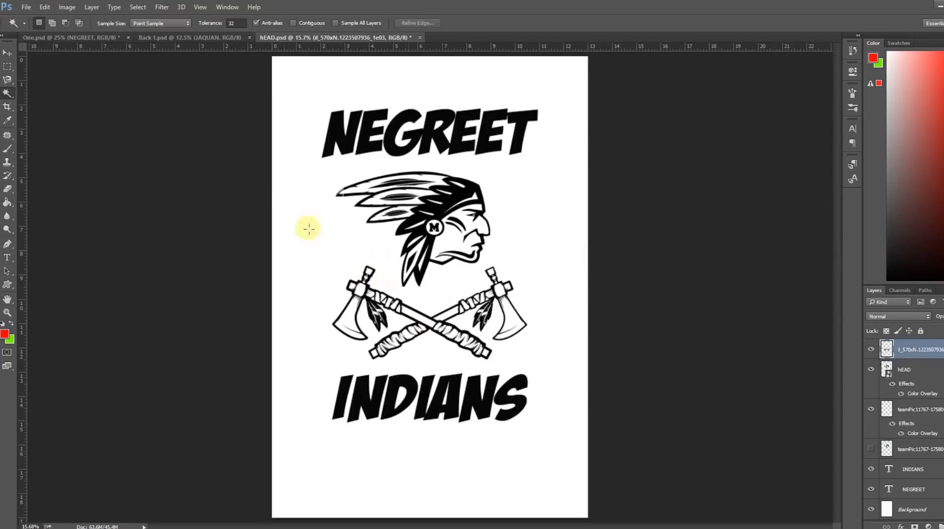
Activate the Paint Bucket and set the foreground color to near-black 060606 with the design magnified to 25%.
left_click(200, 7)
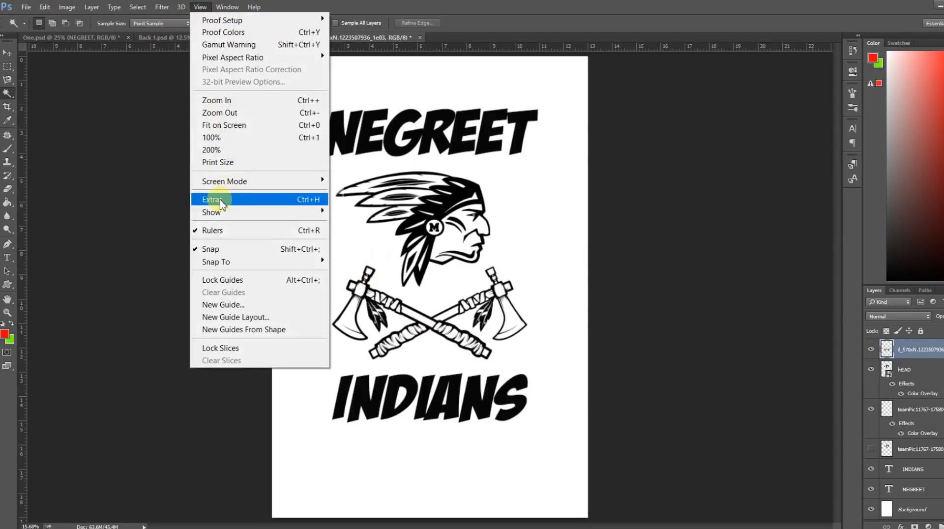
left_click(225, 101)
left_click(200, 7)
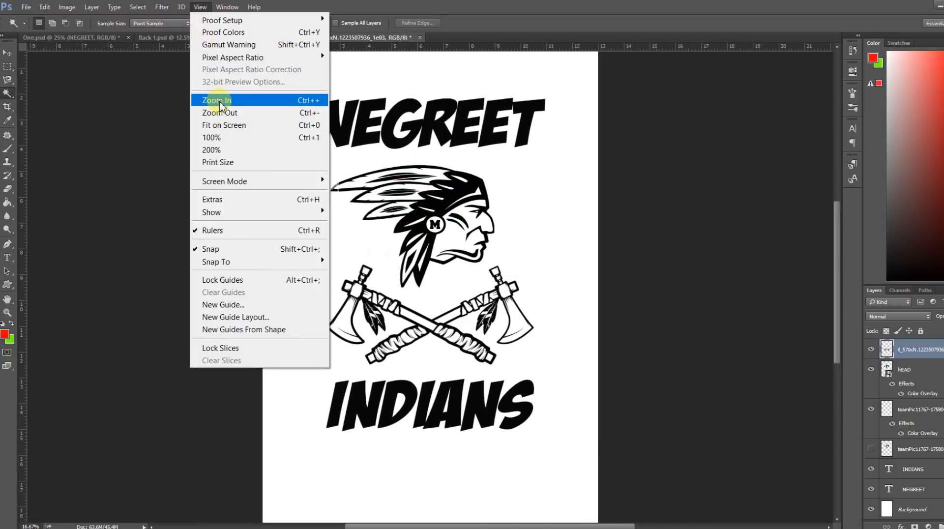
left_click(220, 103)
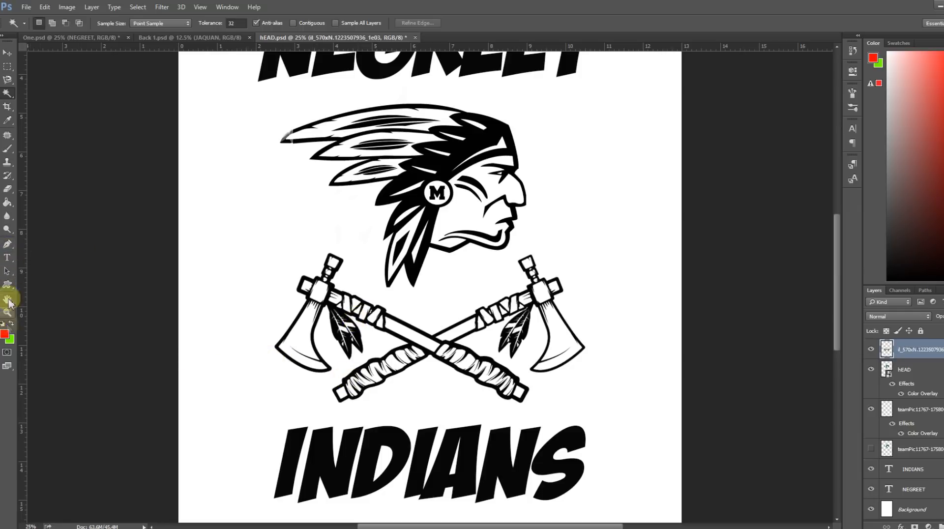
left_click(7, 203)
left_click(5, 335)
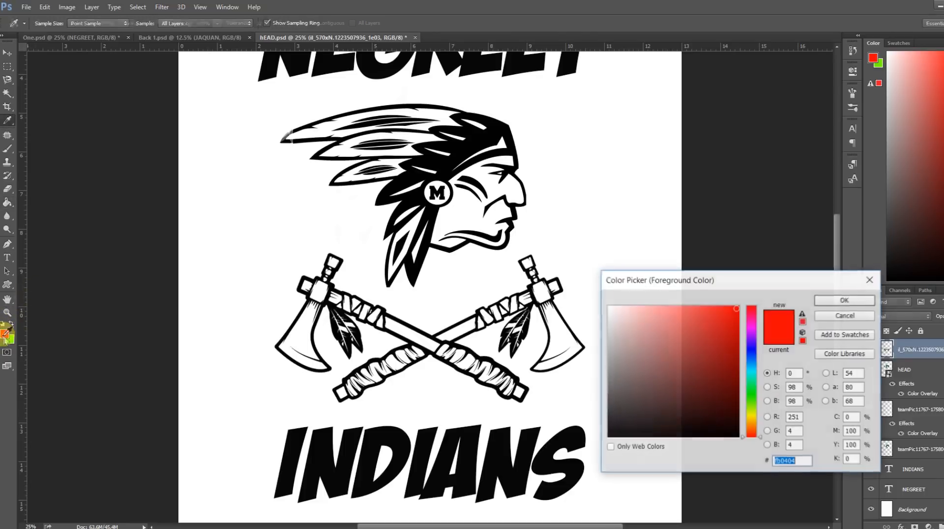
left_click(612, 435)
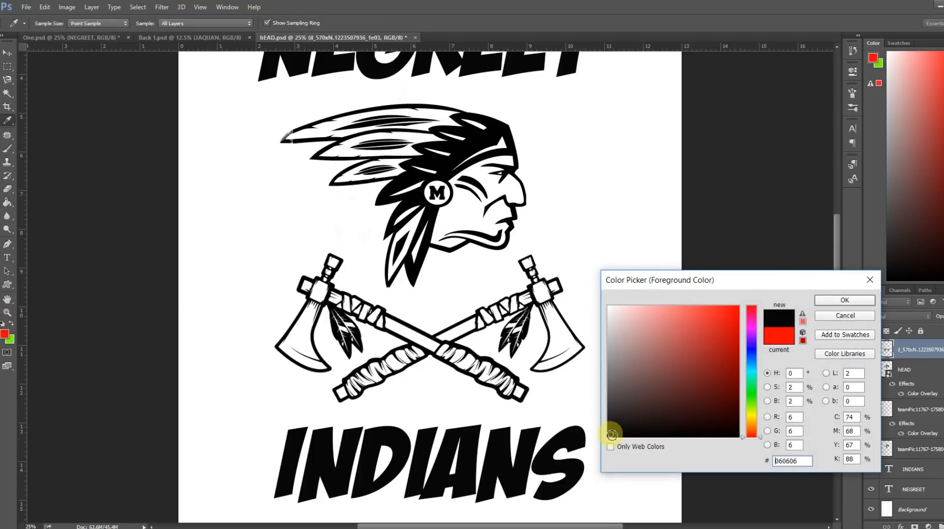
left_click(834, 300)
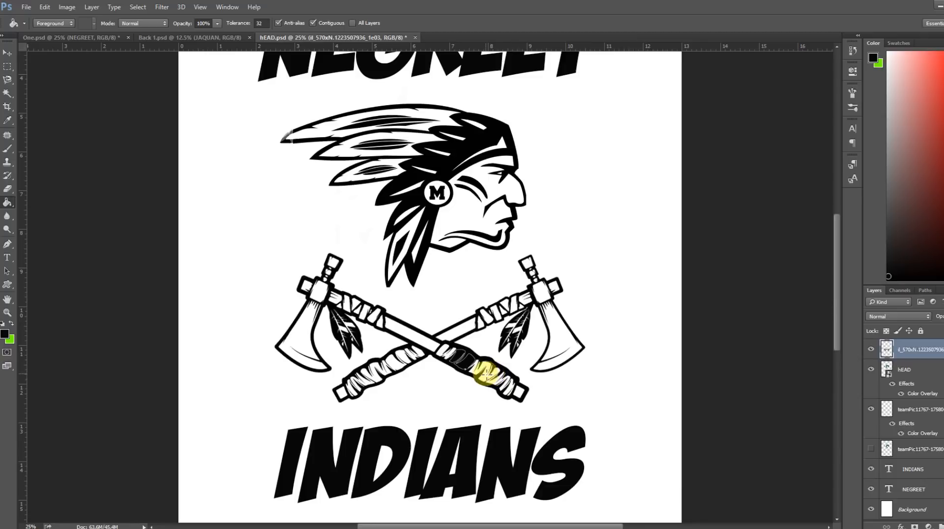
Fill the white wrapping areas on both tomahawks' lower handle grips with the near-black foreground color.
left_click(503, 381)
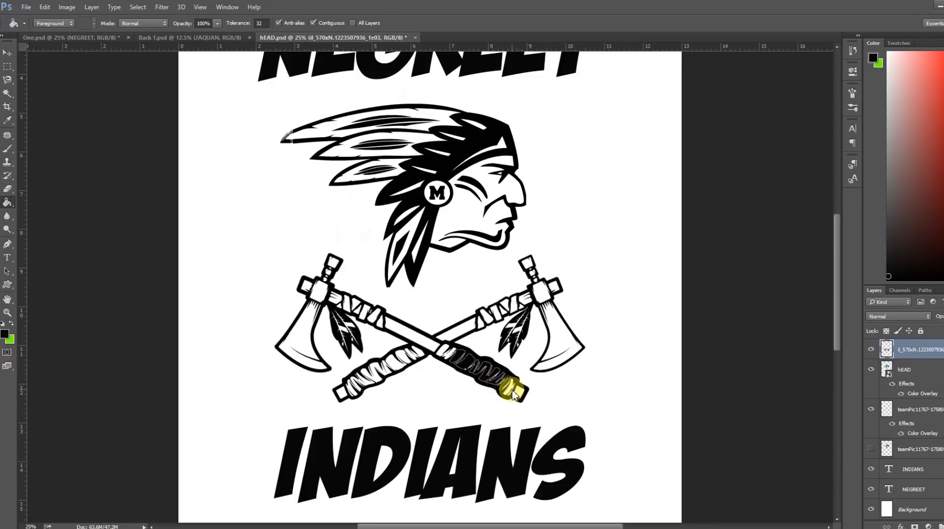
left_click(463, 367)
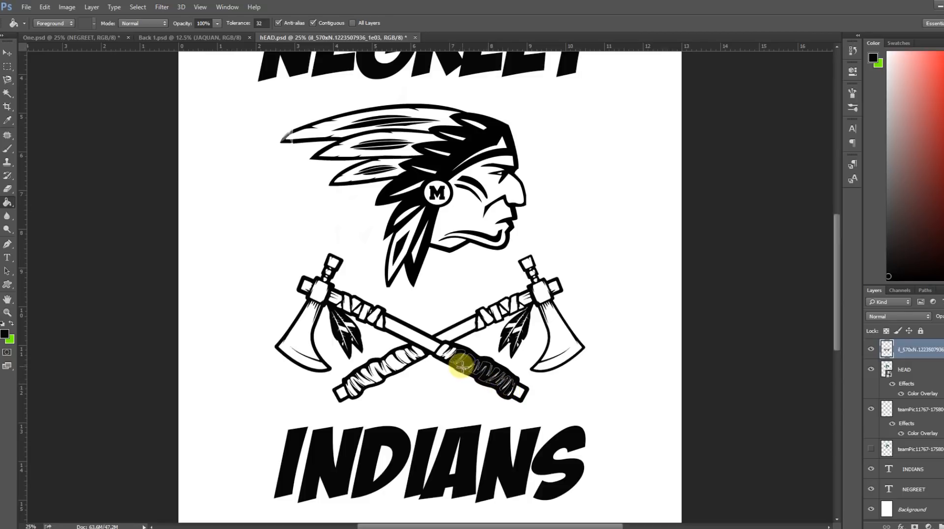
left_click(444, 350)
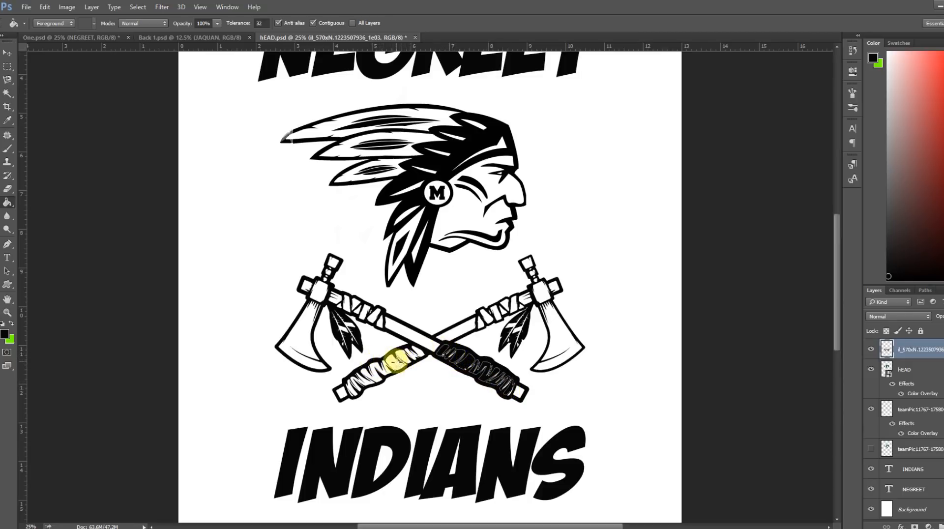
left_click(374, 373)
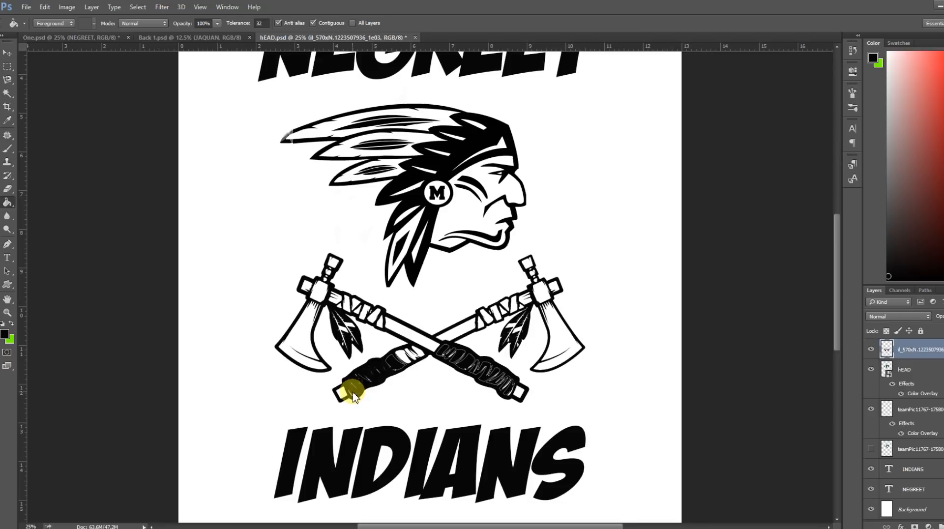
left_click(404, 372)
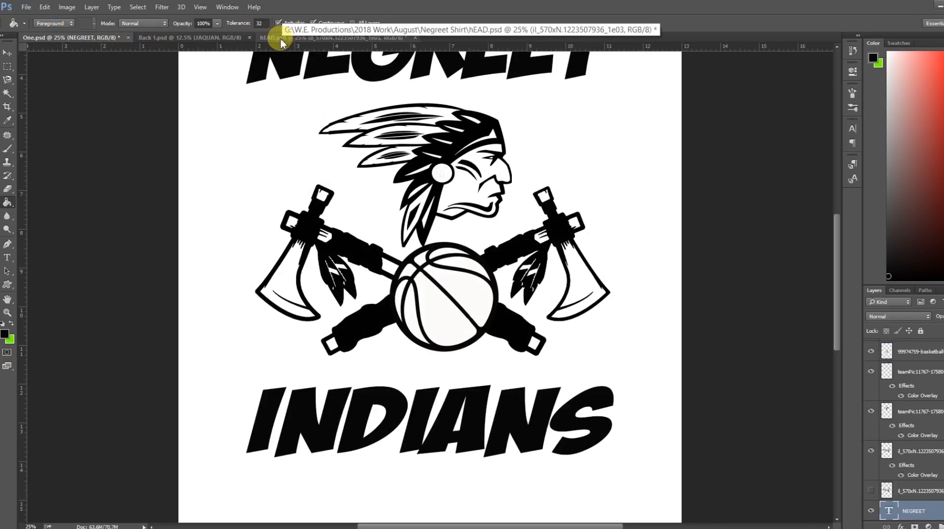
Fill the white areas of the upper handle wrappings near both axe heads with black in hEAD.psd.
left_click(220, 38)
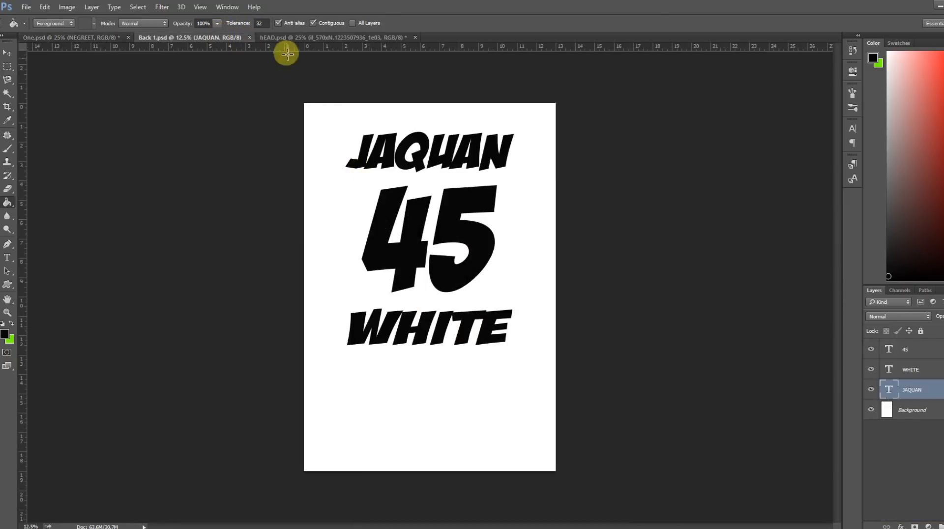
left_click(287, 39)
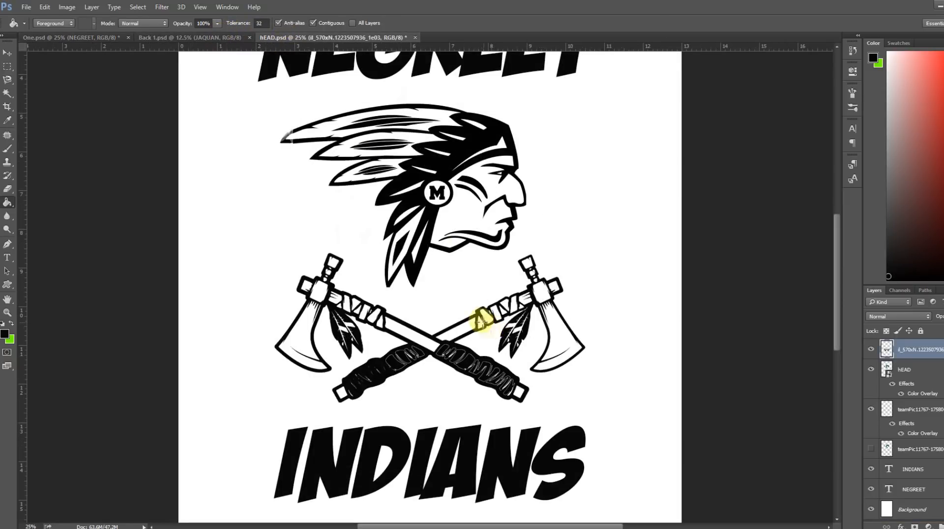
left_click(500, 312)
left_click(515, 302)
left_click(480, 322)
left_click(379, 319)
left_click(372, 313)
left_click(355, 303)
left_click(502, 303)
left_click(521, 308)
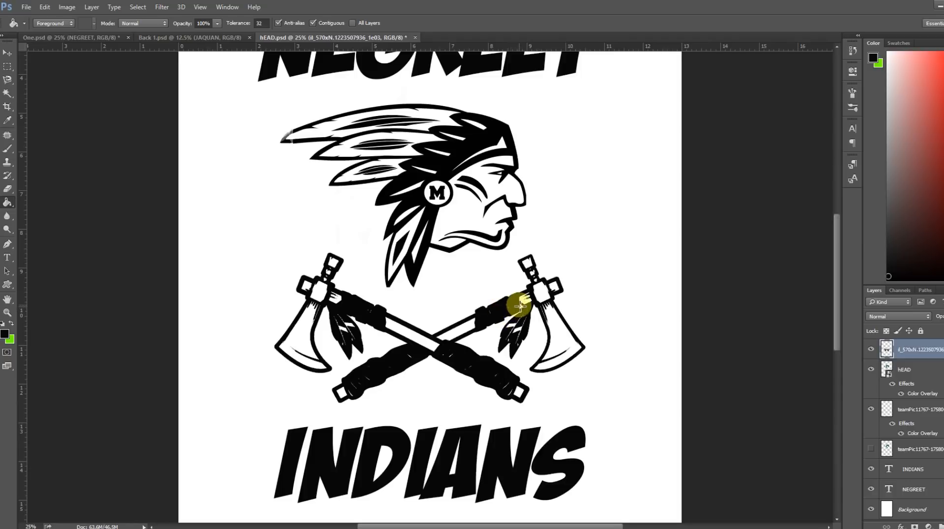
Reorder the open documents so that hEAD.psd sits directly beside the One.psd reference.
left_click(66, 34)
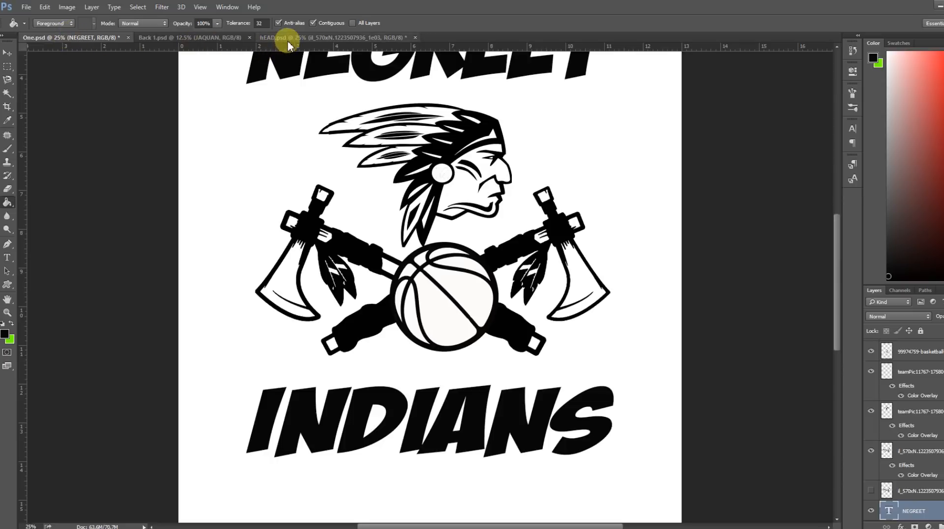
left_click(183, 40)
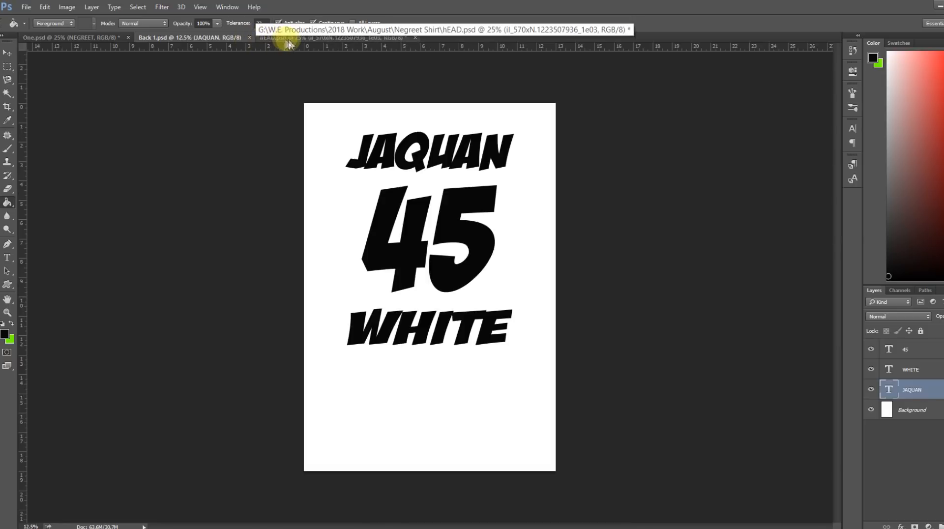
left_click_drag(270, 43, 165, 39)
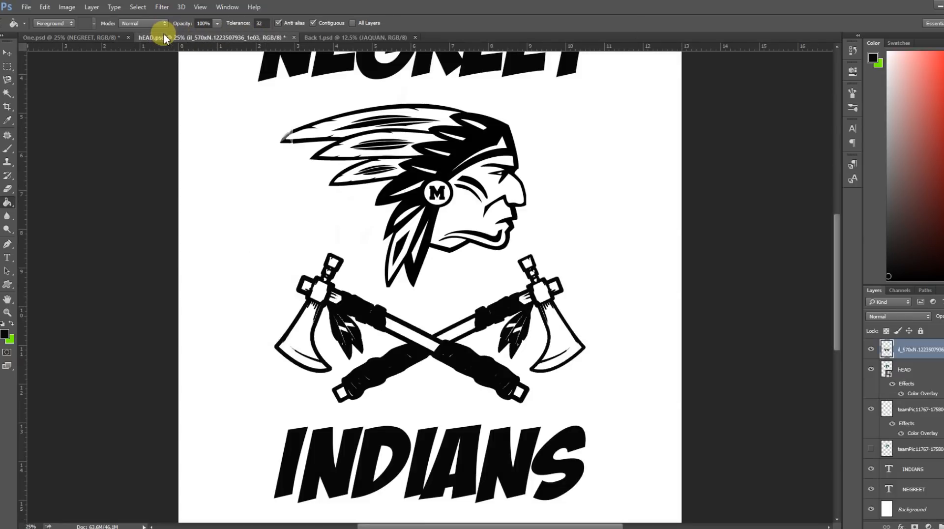
Fill the tomahawks' head joints black to match the One.psd reference design and save hEAD.psd.
left_click(65, 39)
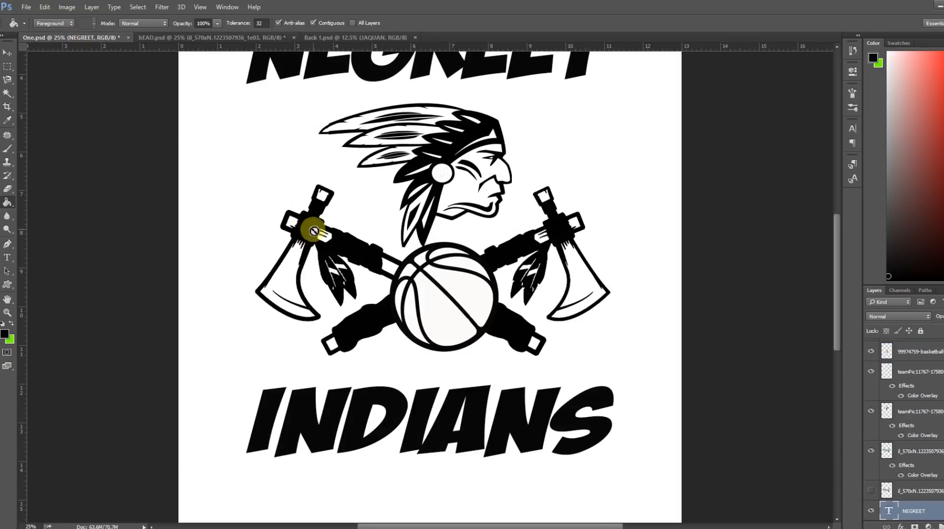
left_click(173, 40)
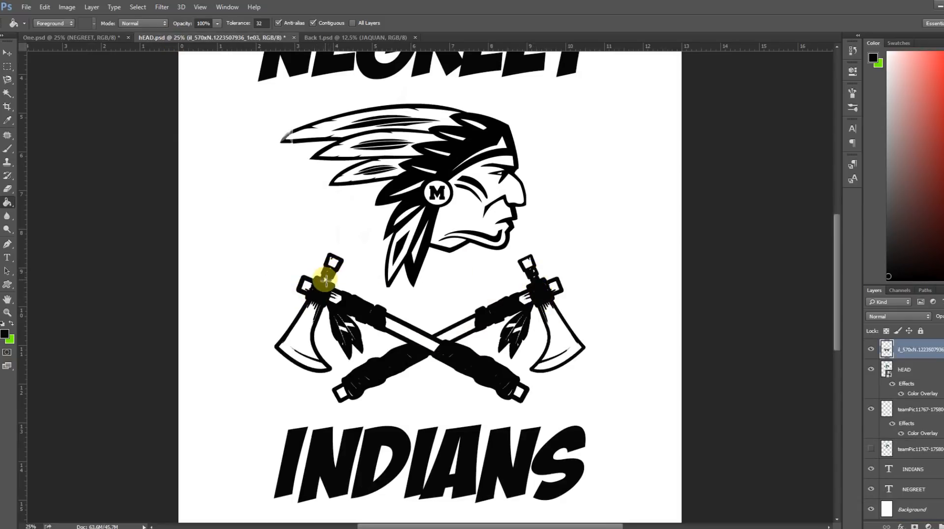
left_click(66, 38)
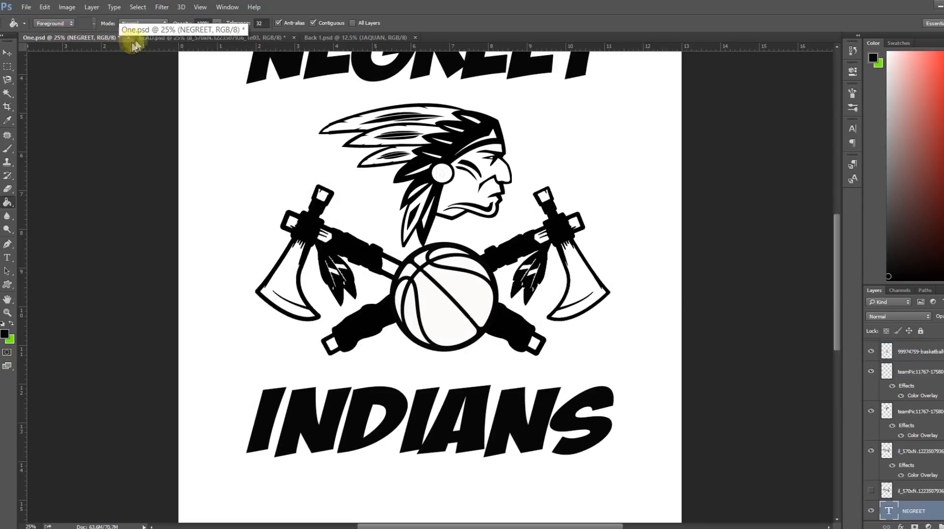
left_click(154, 37)
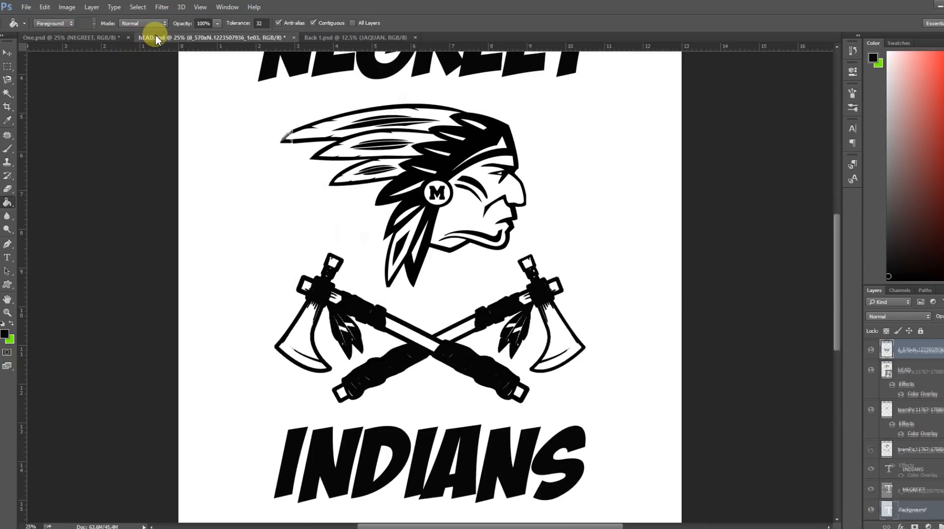
left_click(91, 38)
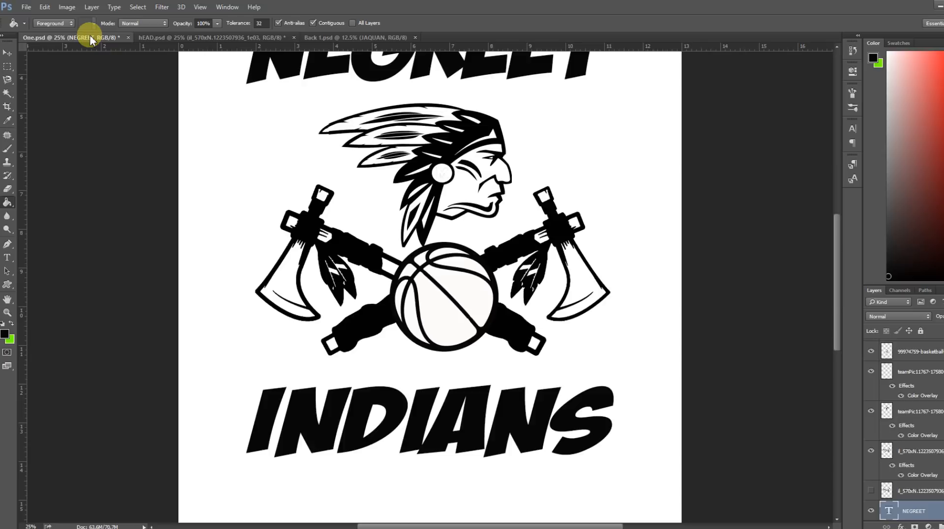
left_click(172, 39)
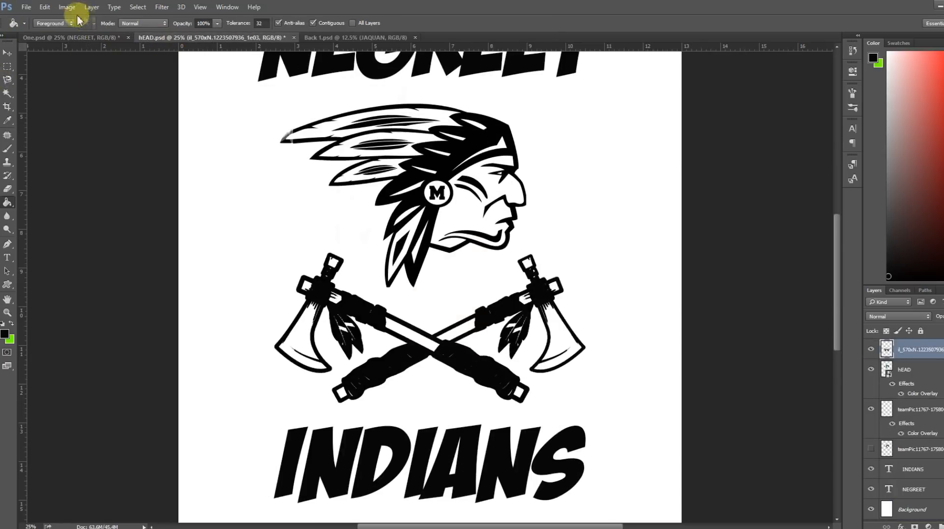
left_click(26, 8)
left_click(39, 137)
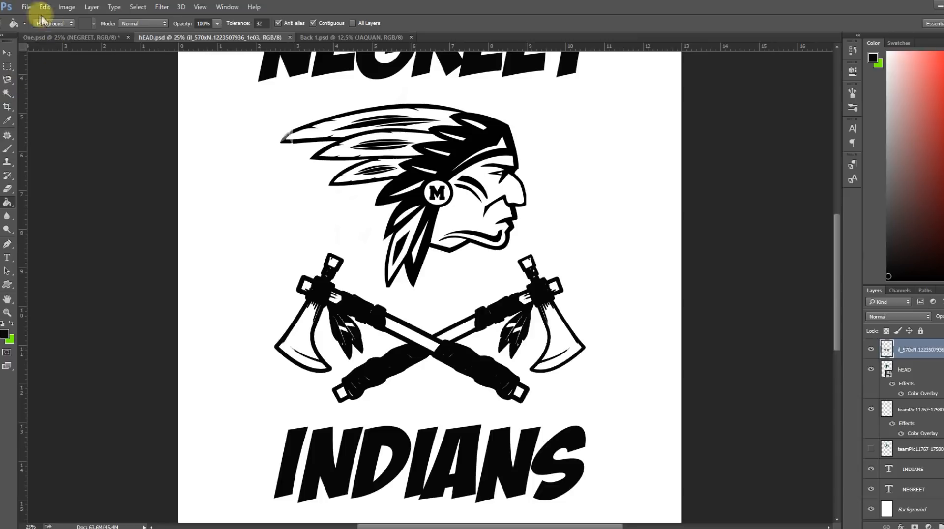
Place the 99974759-basketball-logo-vector-icon image from the Negreet Shirt folder into hEAD.psd as an embedded object.
left_click(26, 8)
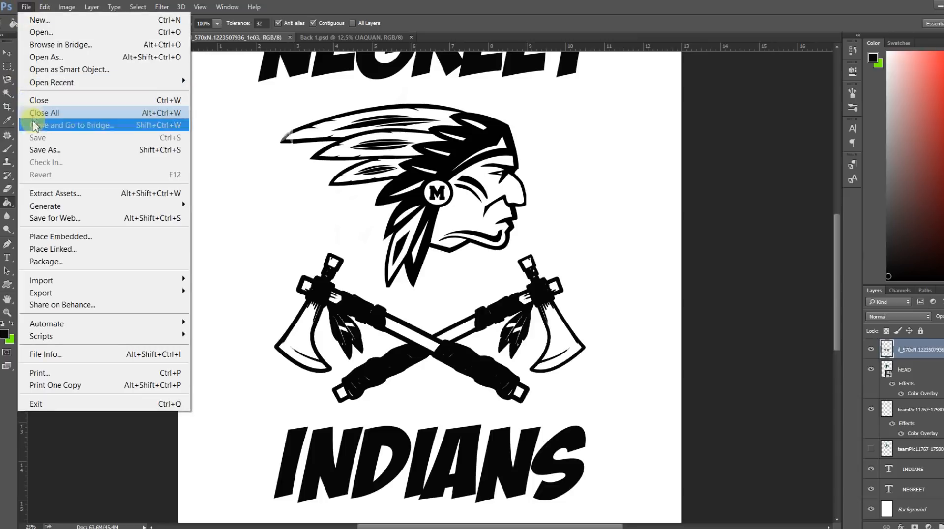
left_click(55, 237)
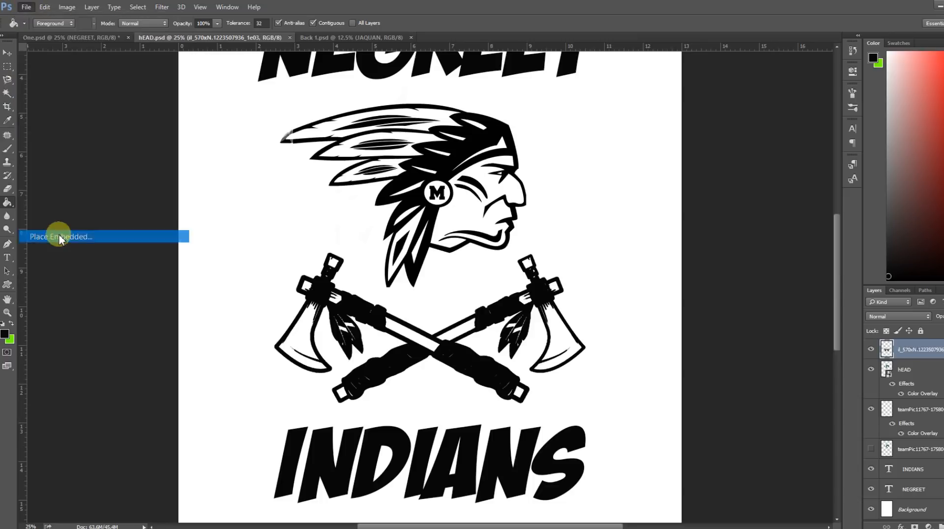
left_click(223, 98)
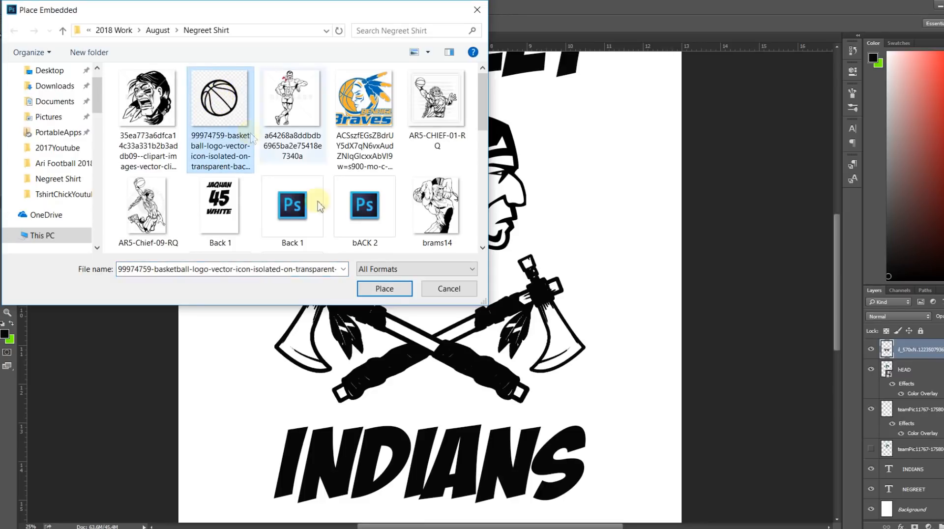
left_click(384, 289)
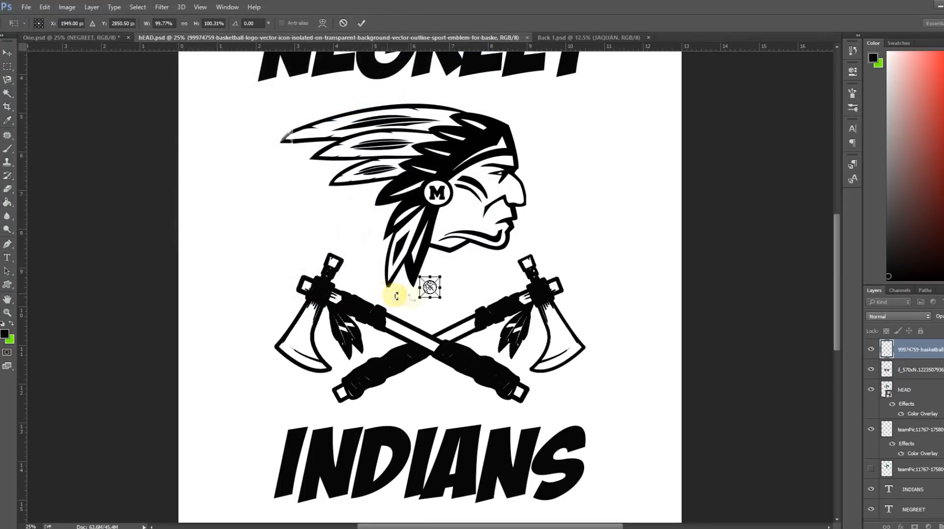
Scale the placed basketball to about 665% and center it over the crossing of the tomahawks above INDIANS.
left_click_drag(440, 298, 532, 389)
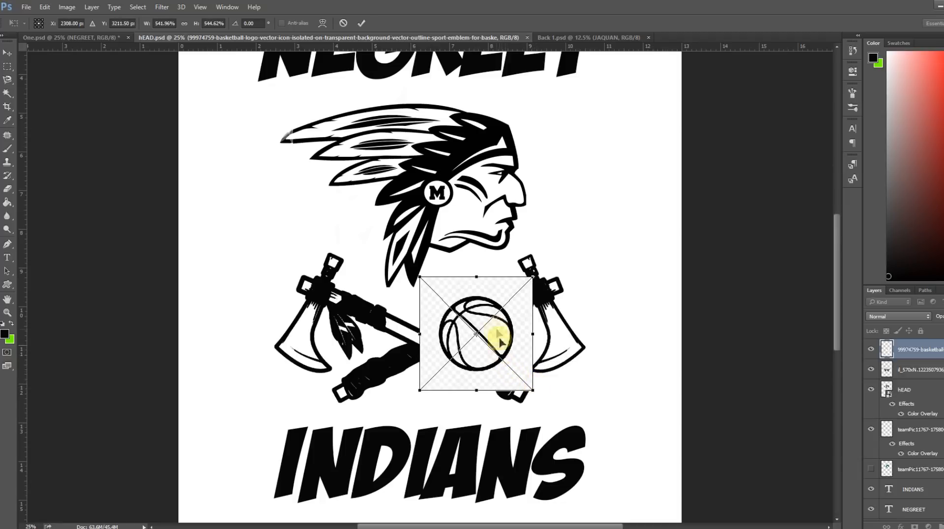
left_click_drag(497, 343, 463, 361)
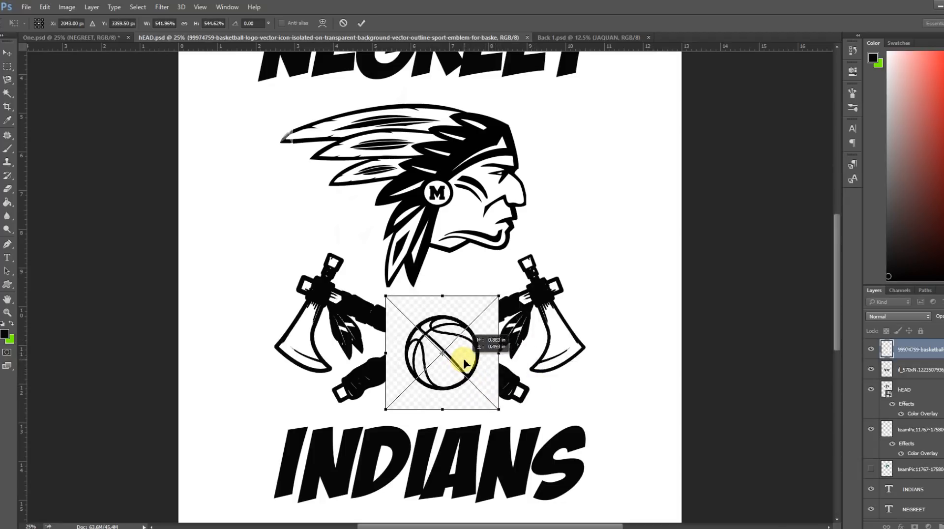
left_click_drag(499, 409, 510, 426)
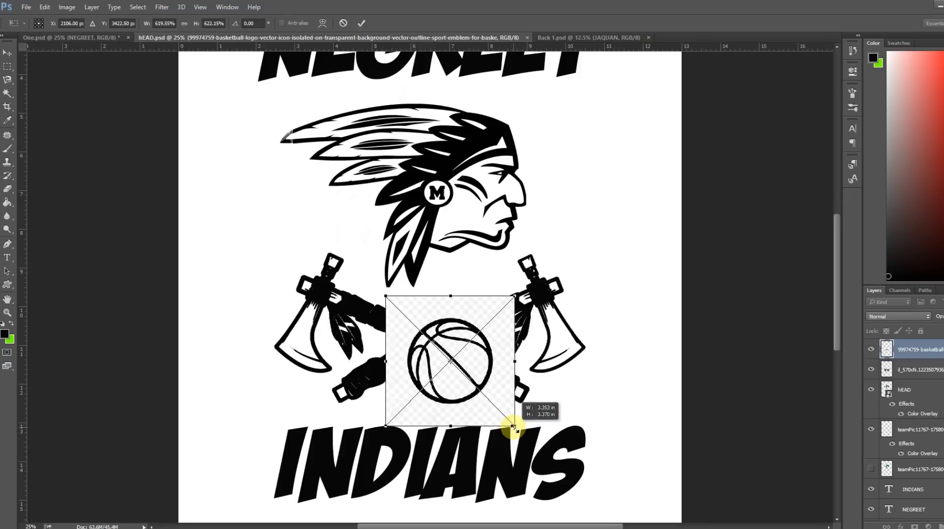
left_click_drag(468, 375, 453, 362)
left_click_drag(505, 417, 501, 417)
left_click_drag(473, 363, 468, 358)
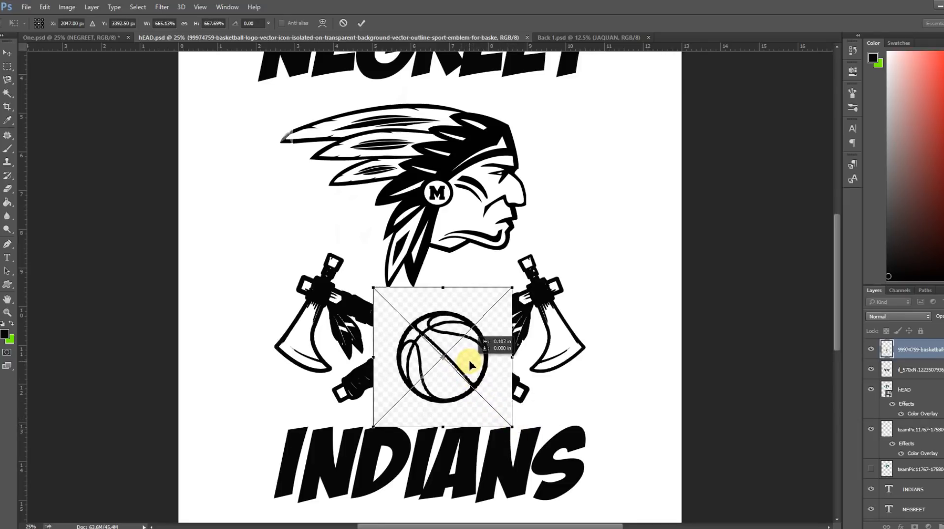
key("Return")
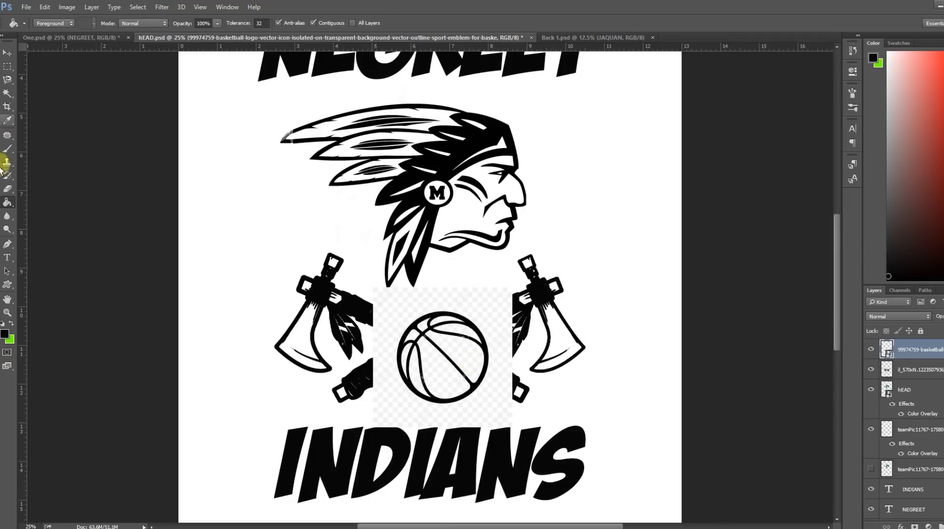
Erase the checkered background around the basketball with the Magic Eraser, rasterizing the smart object.
left_click(9, 190)
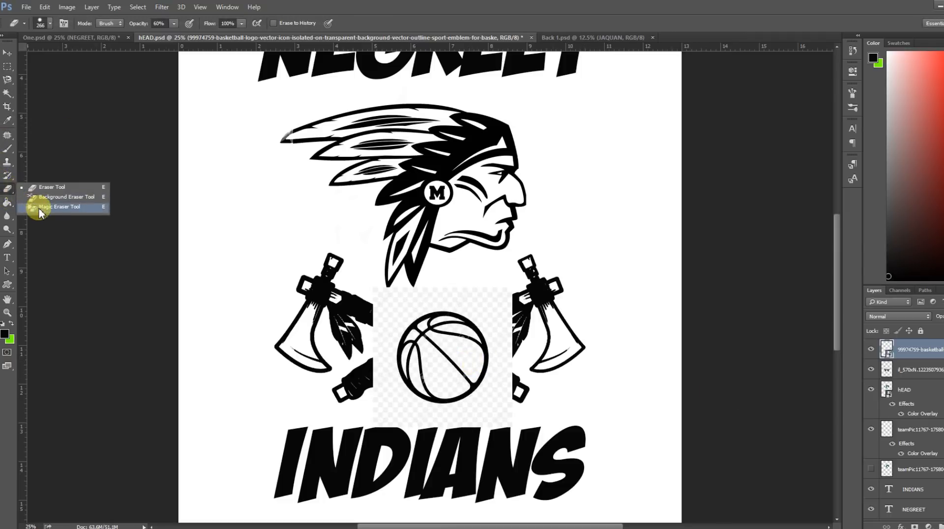
left_click(56, 206)
left_click(456, 306)
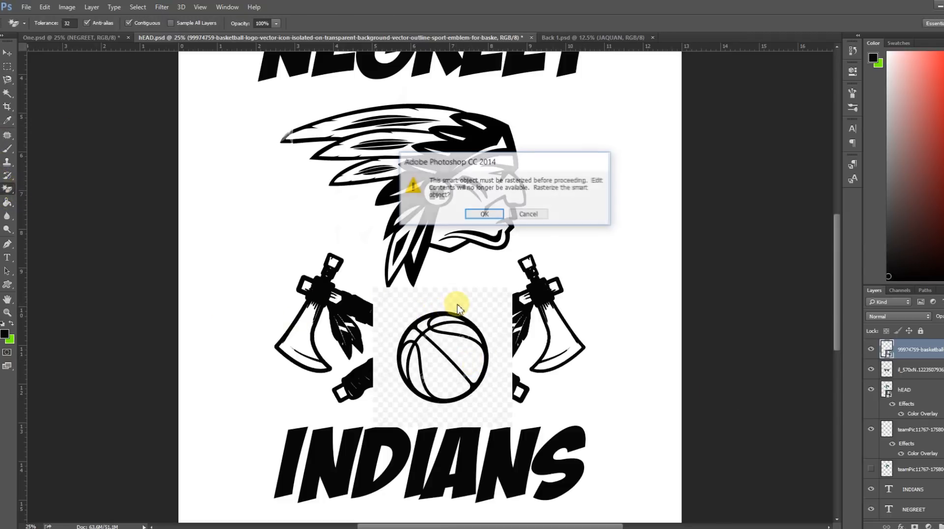
left_click(484, 215)
left_click(489, 316)
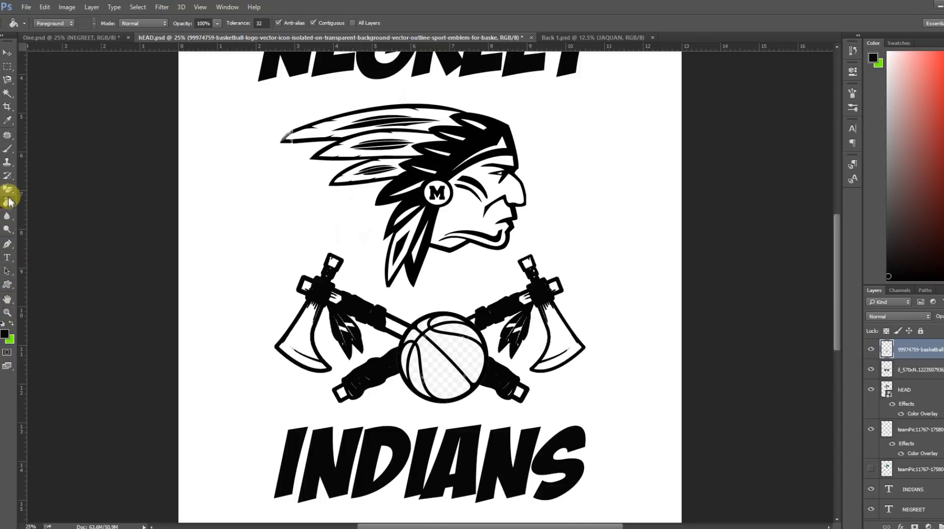
Fill the basketball's checkered panels with the near-white foreground color fcf8f8 using the Paint Bucket.
left_click(4, 334)
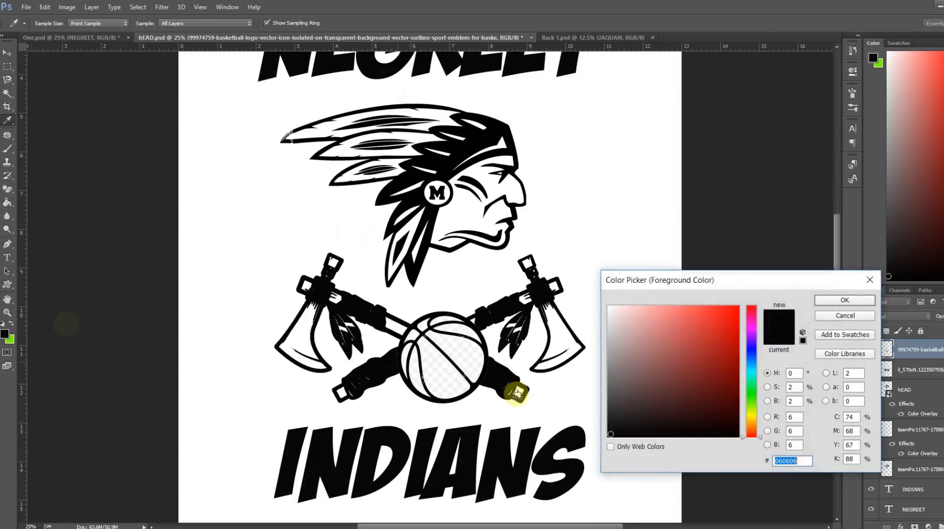
left_click(610, 307)
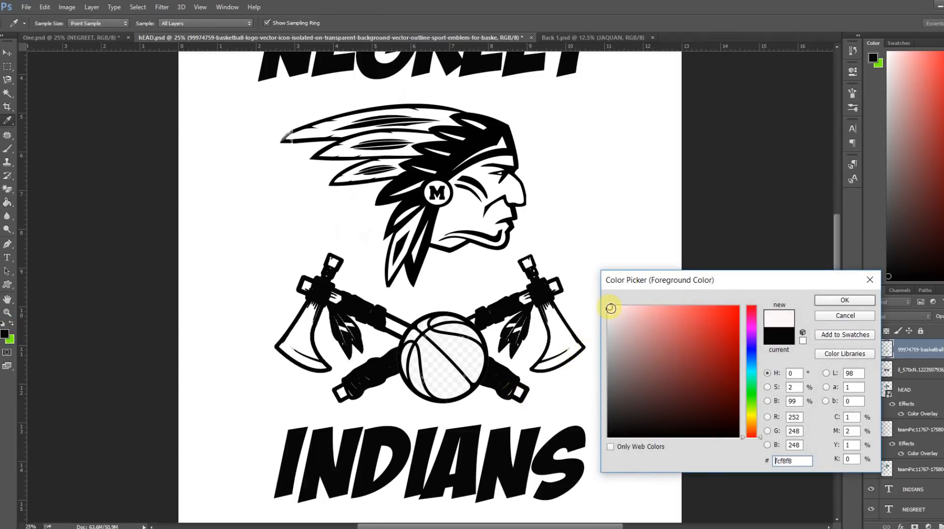
left_click(829, 299)
key("g")
left_click(469, 356)
left_click(436, 377)
left_click(416, 376)
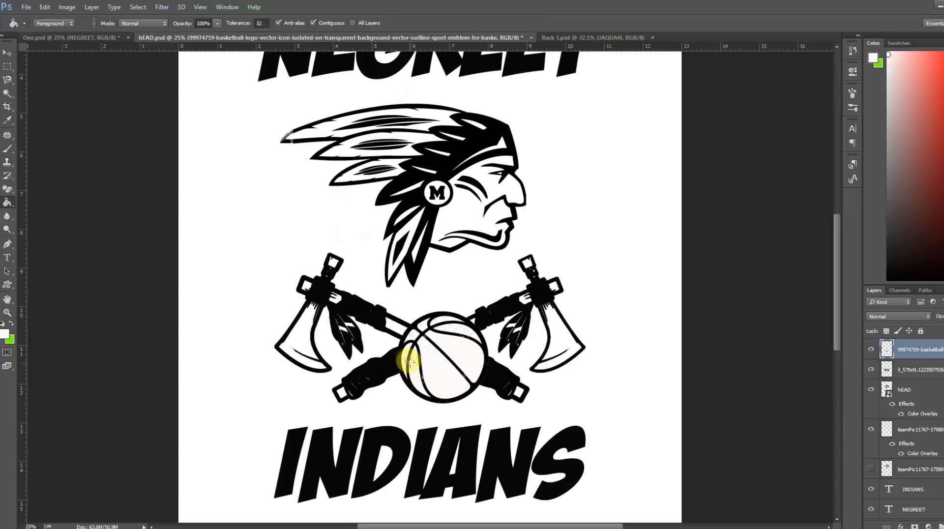
left_click(405, 356)
left_click(415, 333)
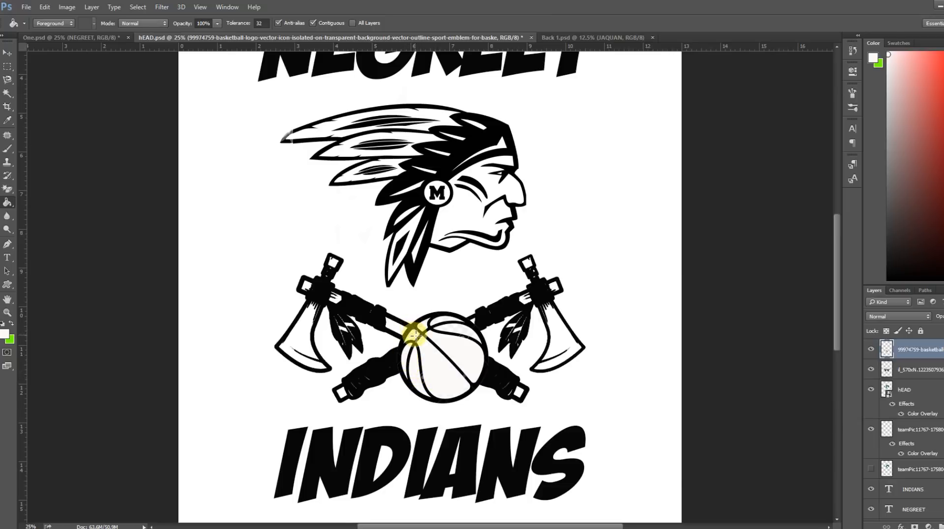
left_click(423, 326)
left_click(445, 317)
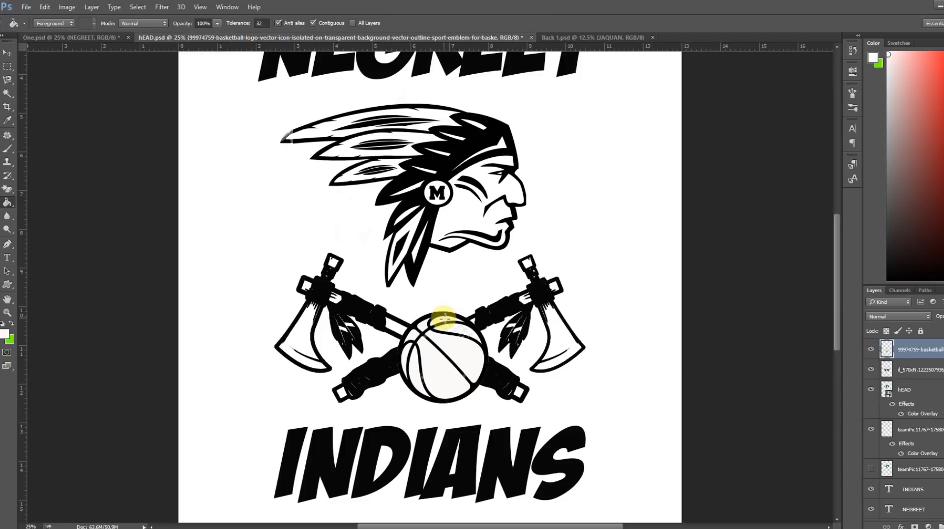
left_click(459, 331)
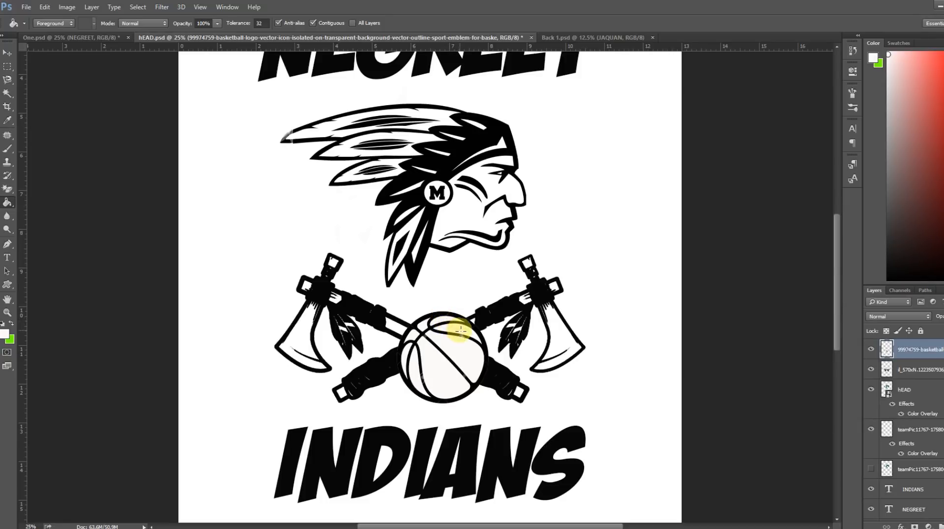
left_click(403, 365)
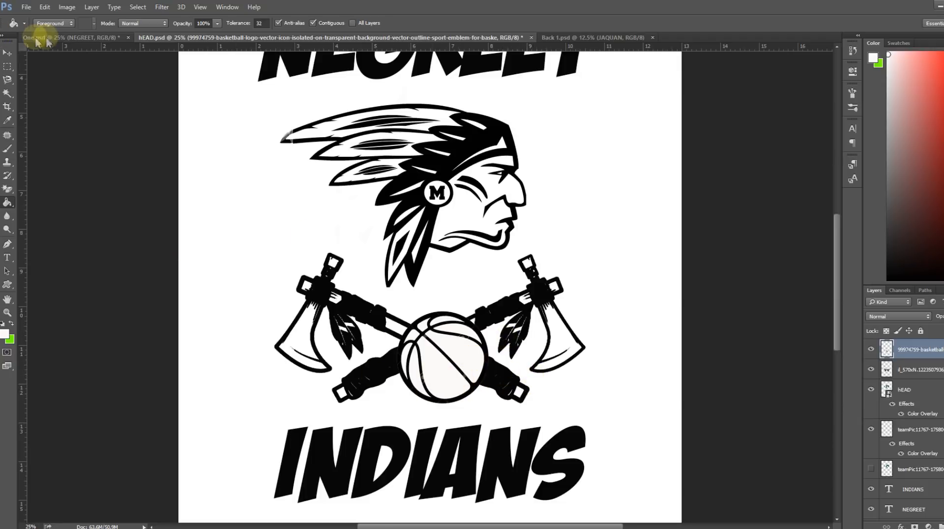
Compare the whole hEAD.psd design with the One.psd reference, both fitted to the screen, checking element sizes and spacing.
left_click(199, 8)
left_click(231, 127)
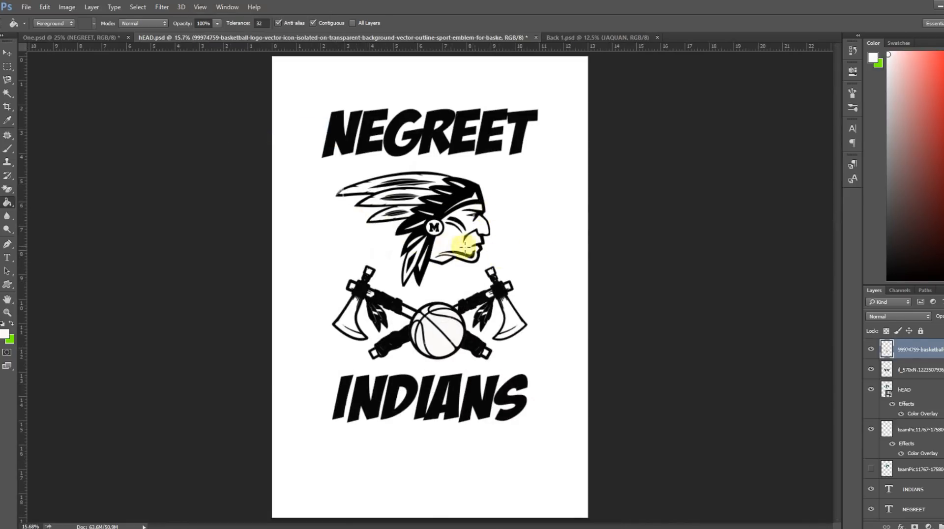
left_click(63, 36)
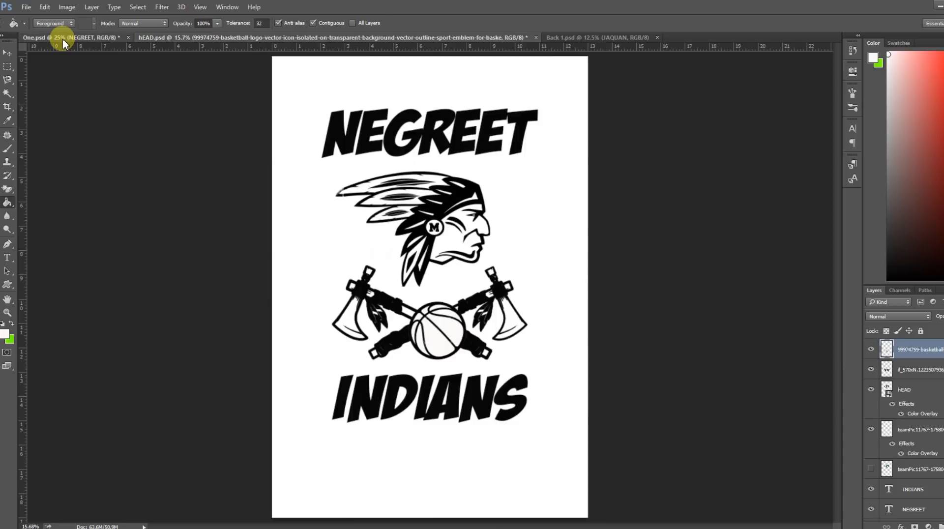
left_click(200, 7)
left_click(224, 126)
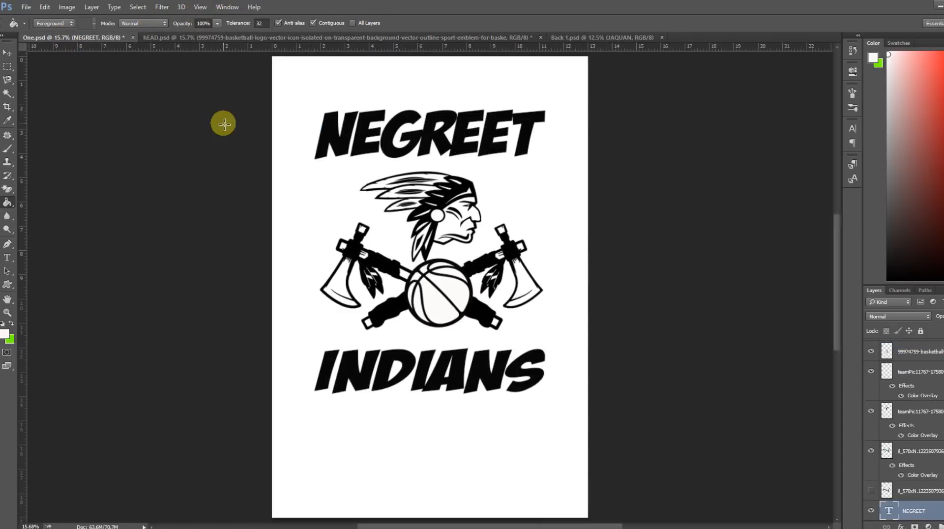
left_click(171, 37)
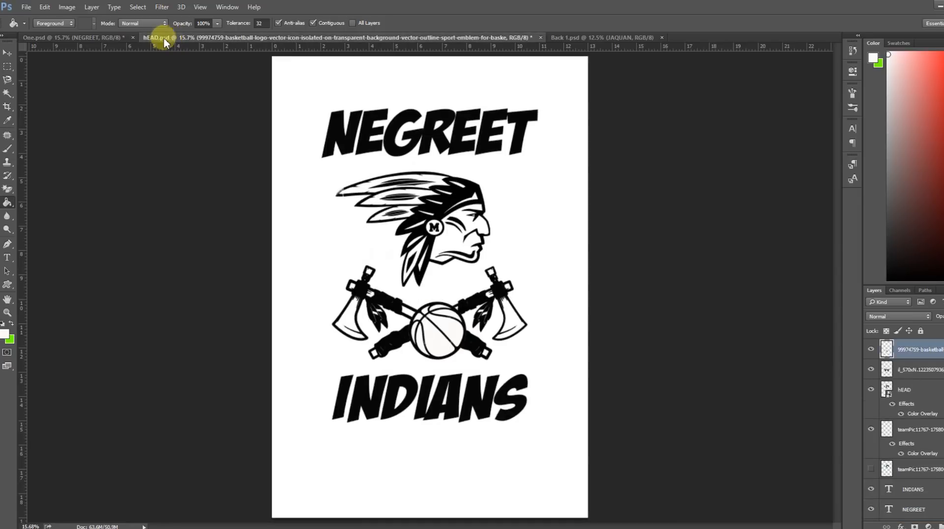
left_click(97, 35)
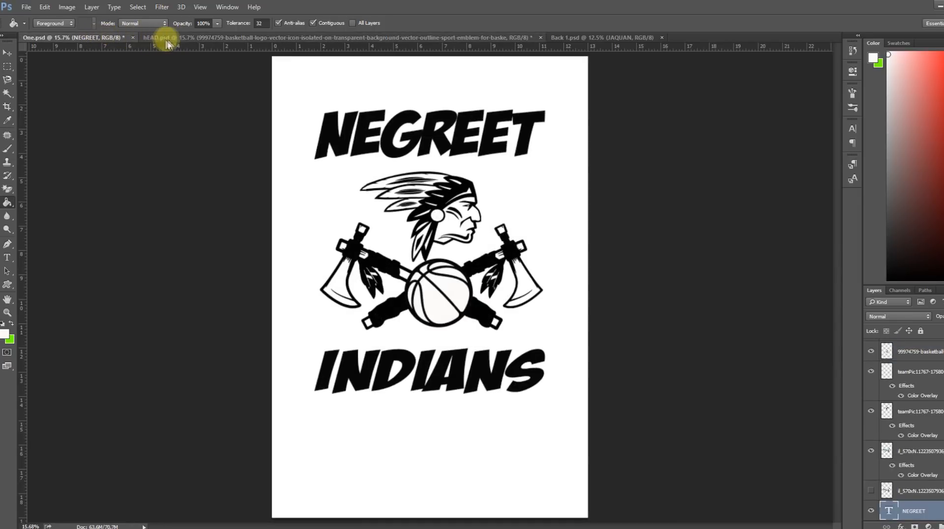
left_click(179, 40)
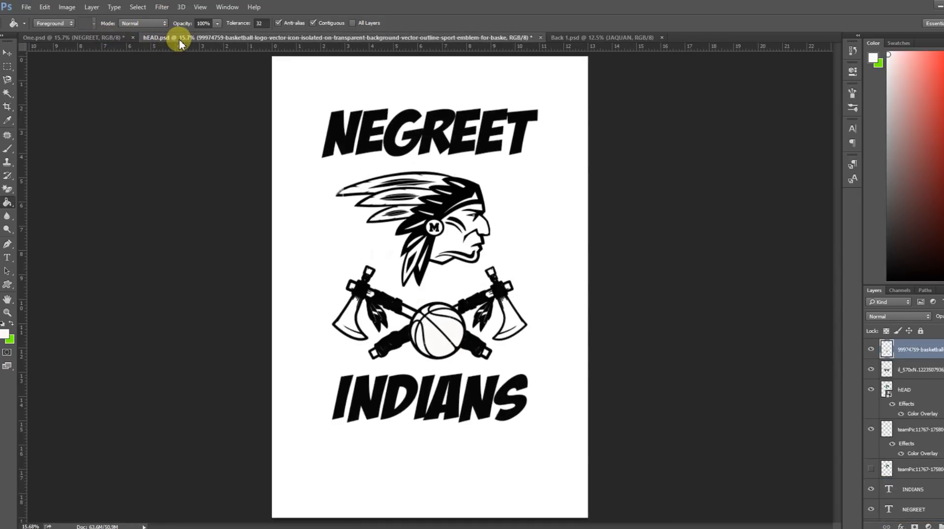
left_click(105, 38)
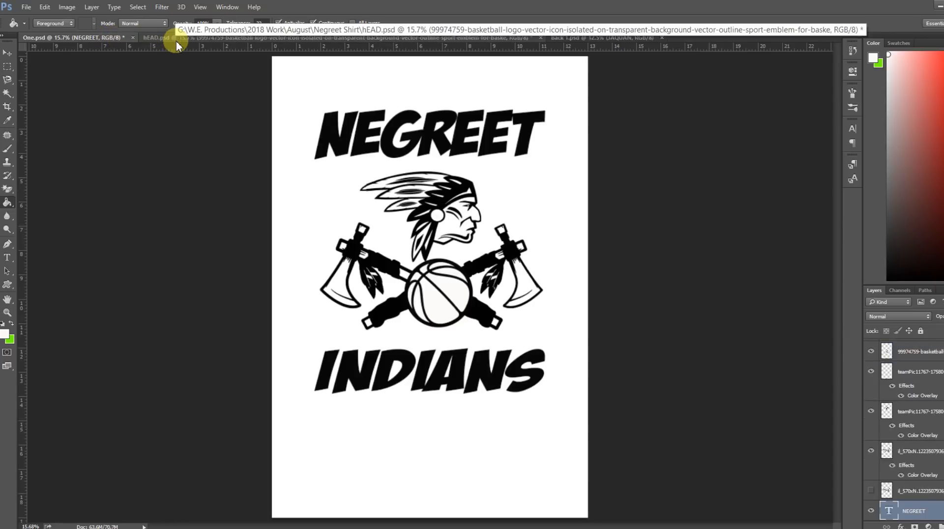
left_click(176, 40)
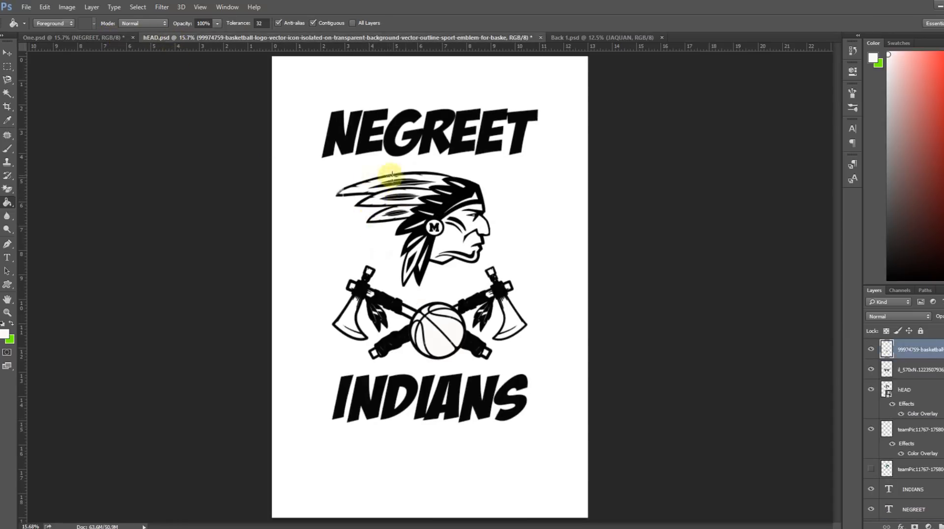
left_click(98, 37)
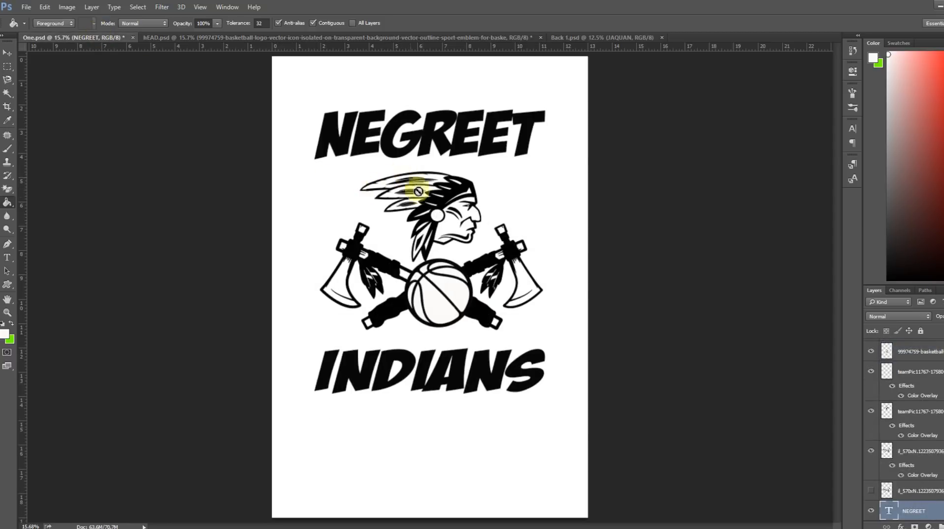